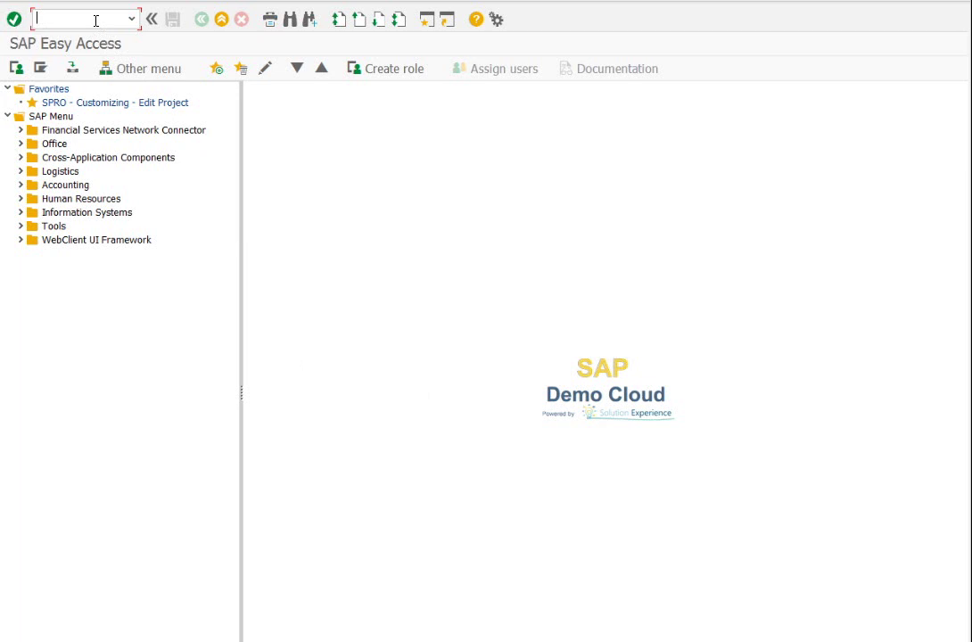
Step: Enter the transaction code ppoc_old in the SAP Easy Access command field
type("ppoc_old")
Step: Run ppoc_old and create root unit TheSAKA named 'The SAKA Systems and Services'
key("Return")
type("ppoc_old")
key("Return")
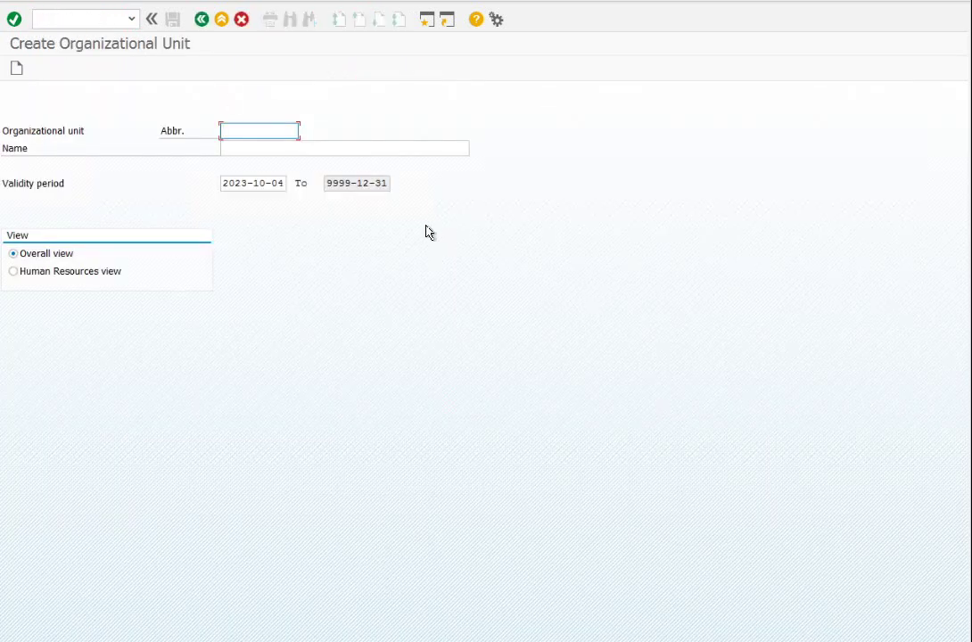
type("TheSAKA")
key("Tab")
type("The")
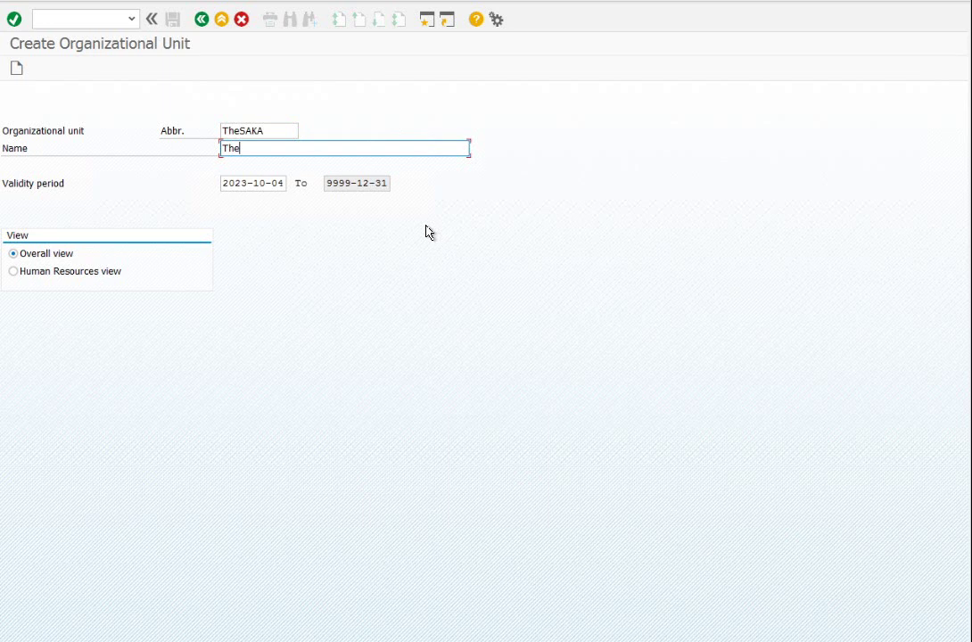
type(" SAKA Systems and Se")
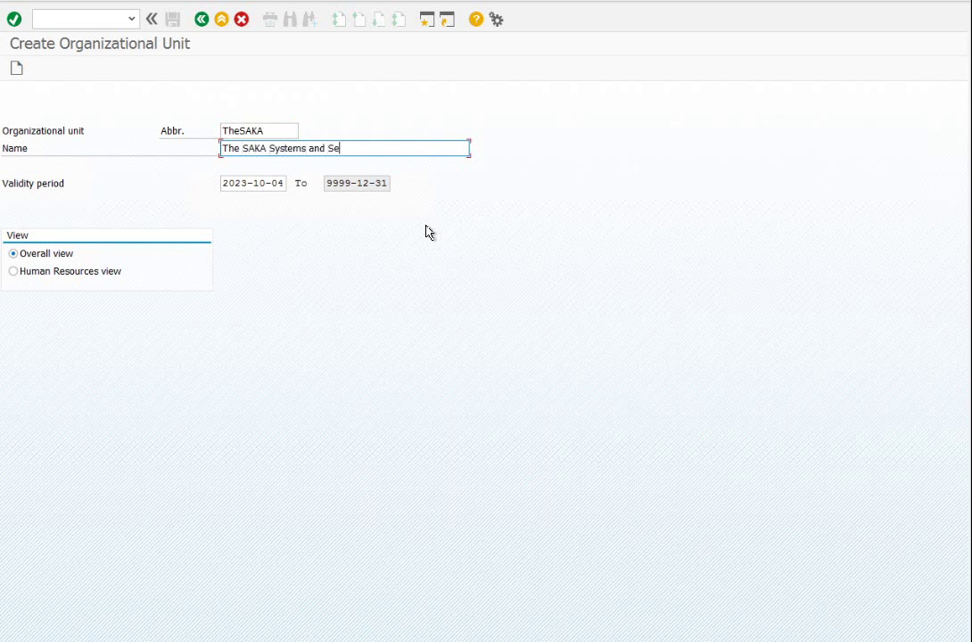
type("rvices")
left_click(18, 68)
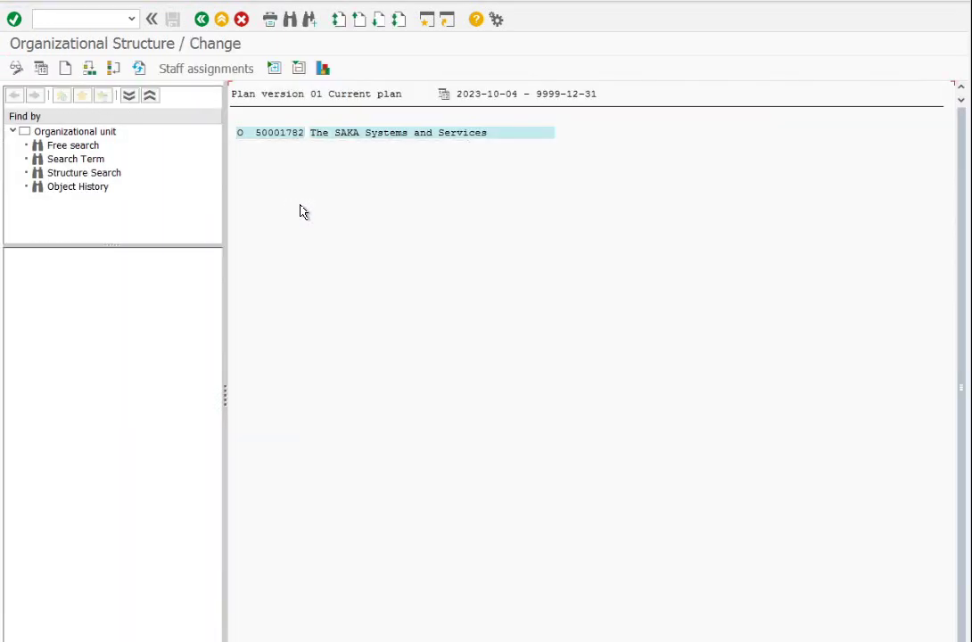
Step: Add subunits Systems 'SAKA Systems' and Services 'SAKA Services' under the root unit
left_click(289, 135)
left_click(65, 70)
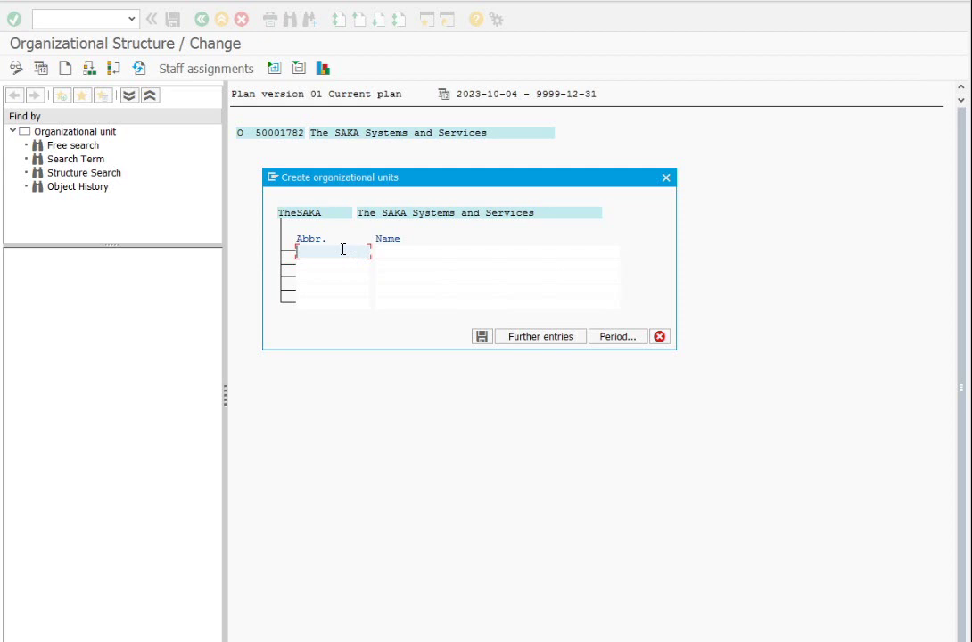
type("Systems")
left_click(403, 250)
type("S")
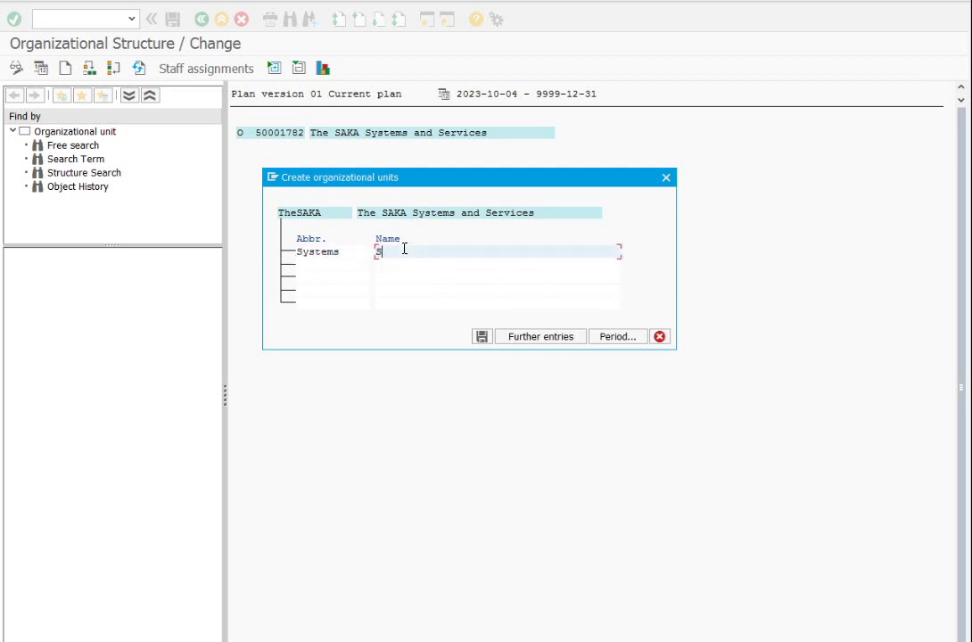
type("AKA Systems")
left_click(321, 263)
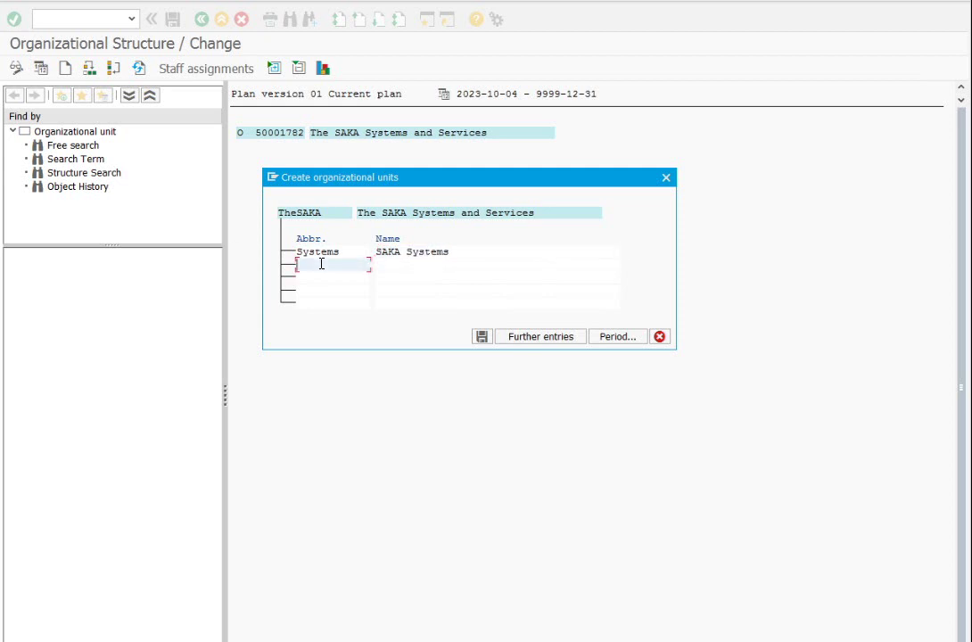
type("Services")
key("Tab")
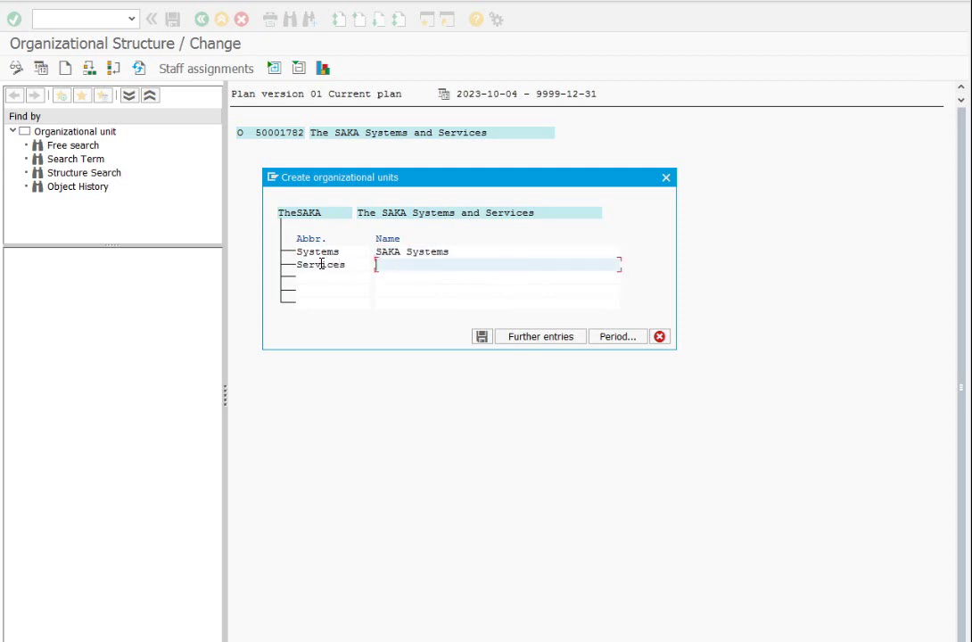
type("SAKA Services")
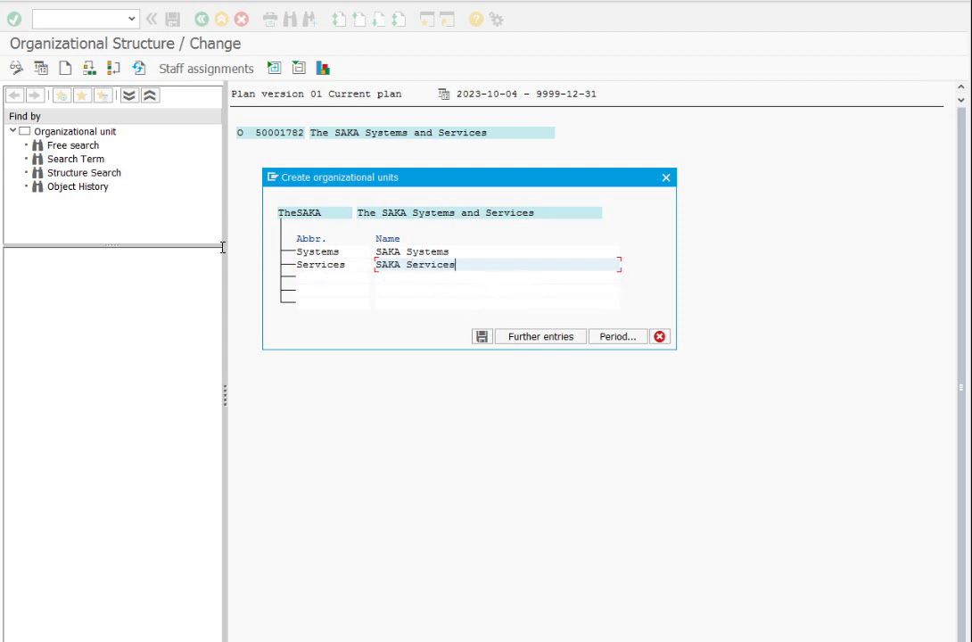
key("Return")
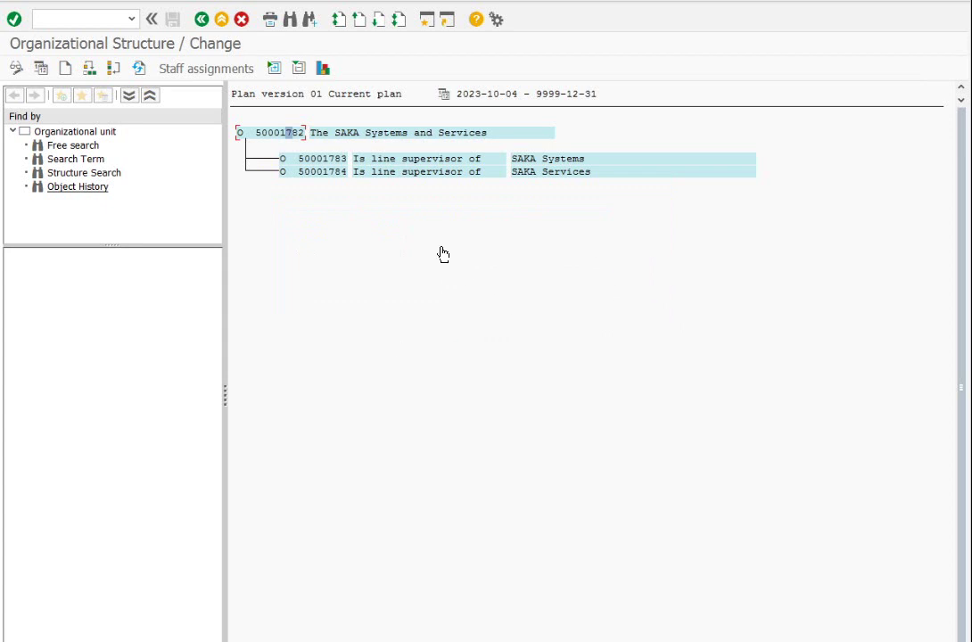
left_click(321, 159)
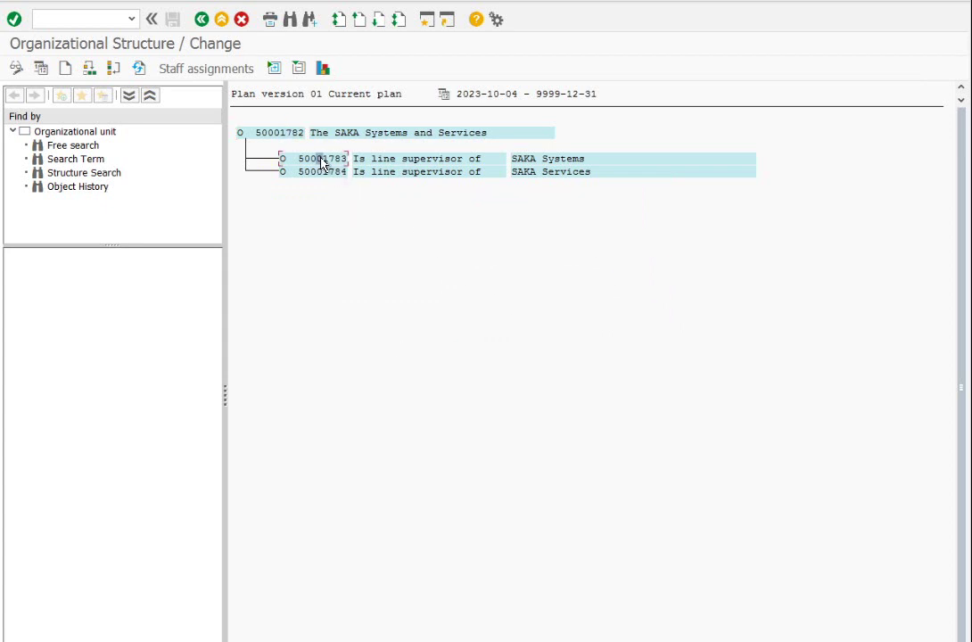
Step: Add unit Security, named Security, under SAKA Systems, then start new units under SAKA Services
left_click(65, 71)
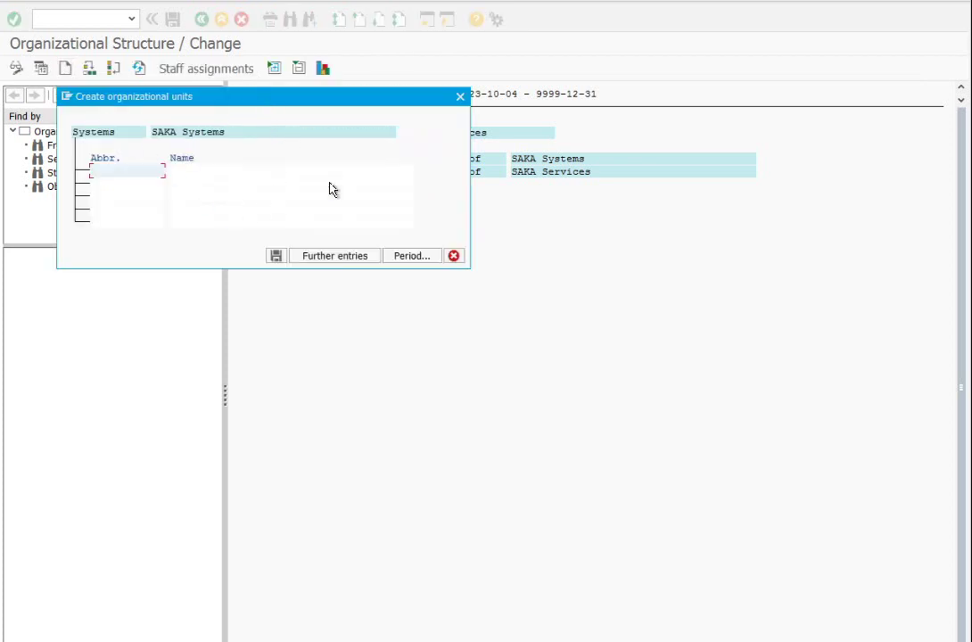
left_click_drag(286, 93, 520, 212)
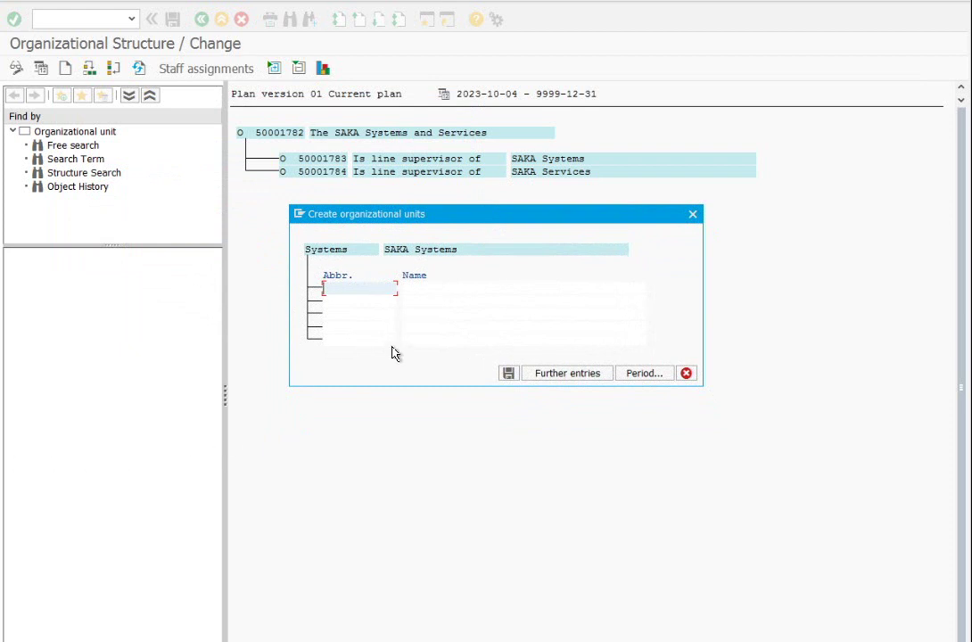
type("Security")
key("Tab")
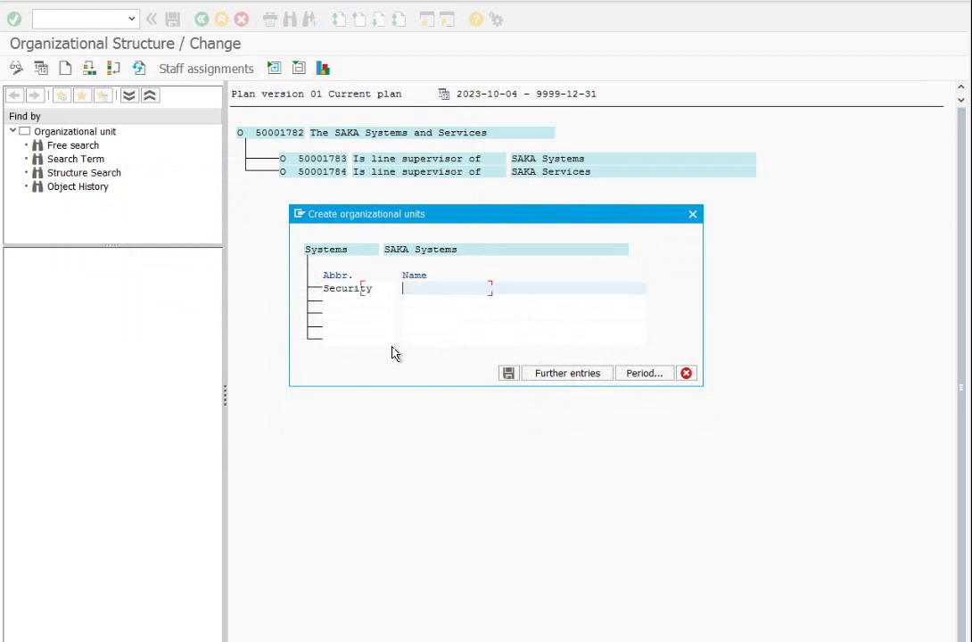
type("Security")
left_click(508, 374)
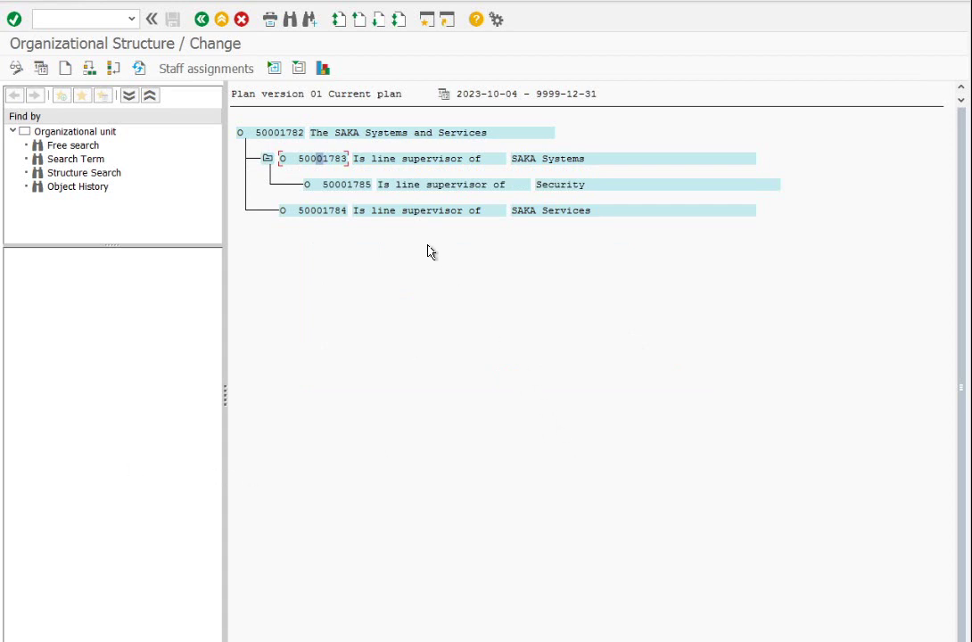
left_click(326, 213)
left_click(66, 70)
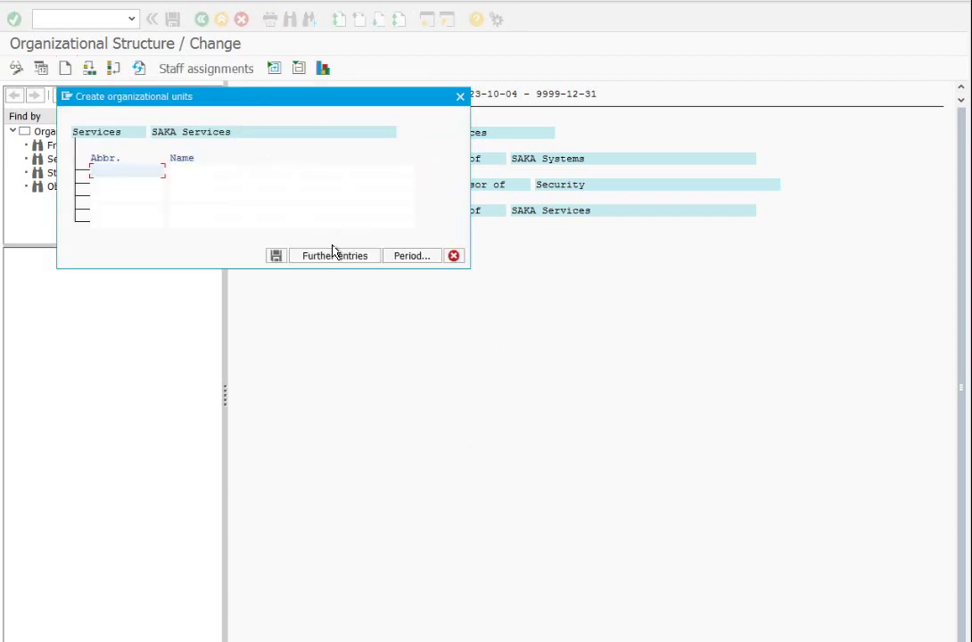
Step: Save units IT 'Information Technology Department' and learning 'Learning Deparatment' under SAKA Services
left_click_drag(272, 96, 537, 269)
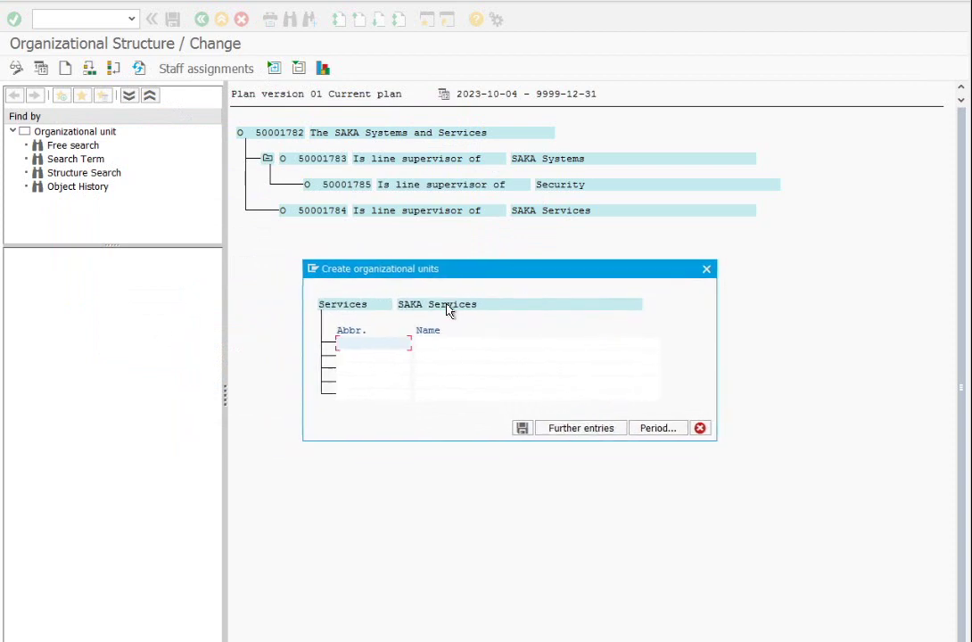
type("IT")
left_click(575, 347)
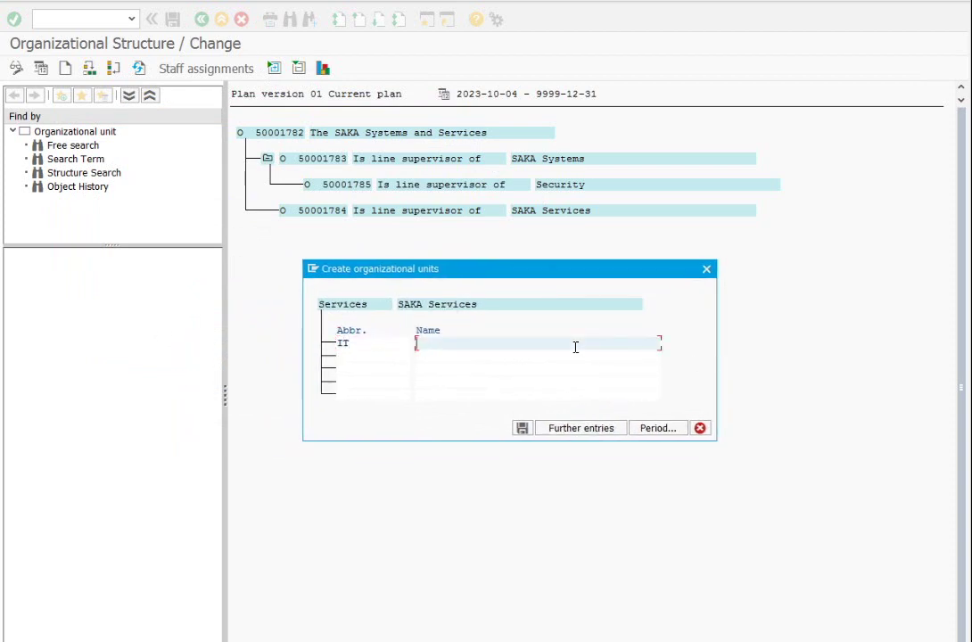
type("Information Technology")
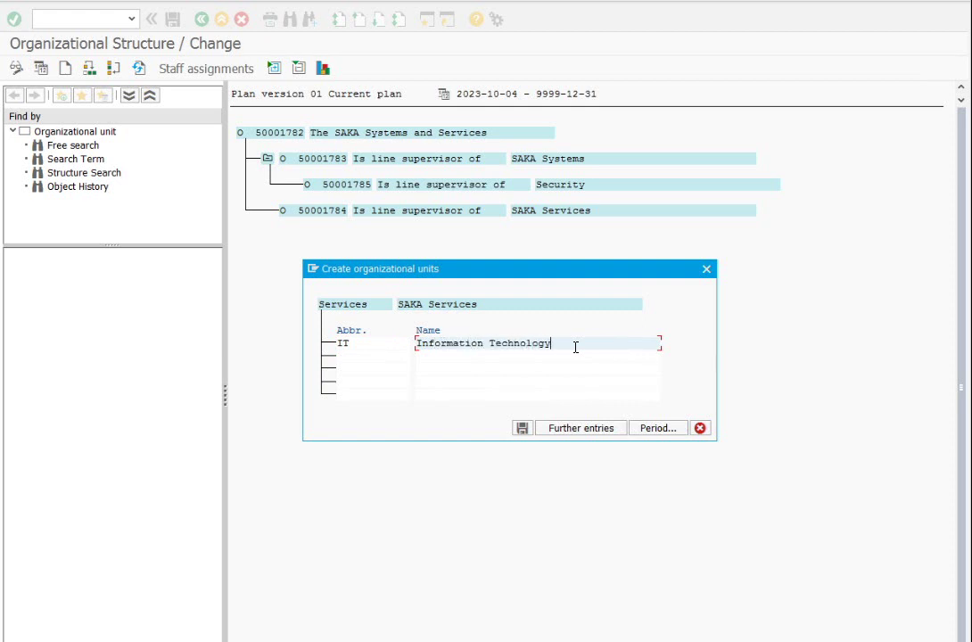
key("Tab")
type("learning")
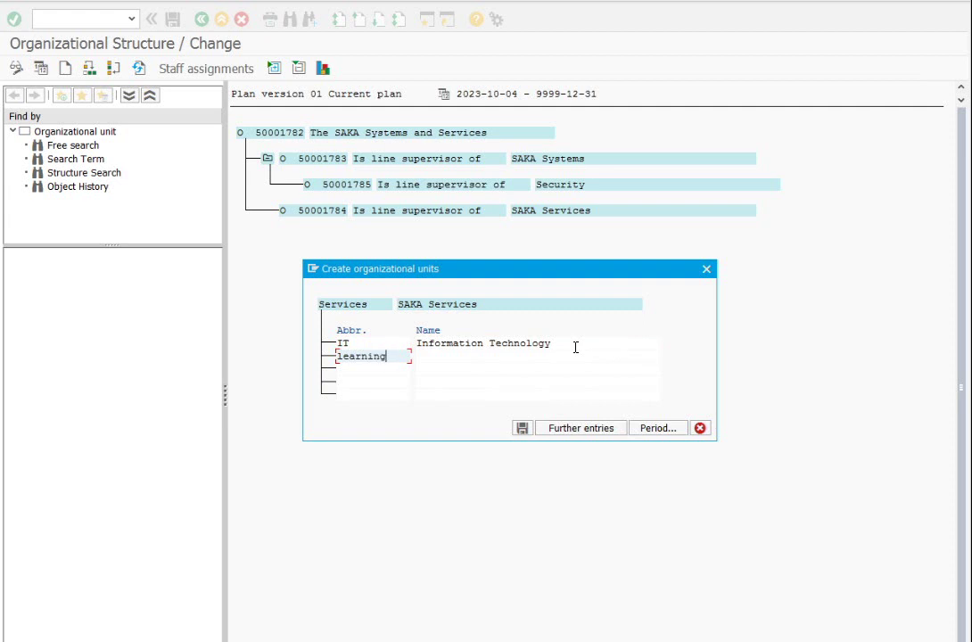
key("Tab")
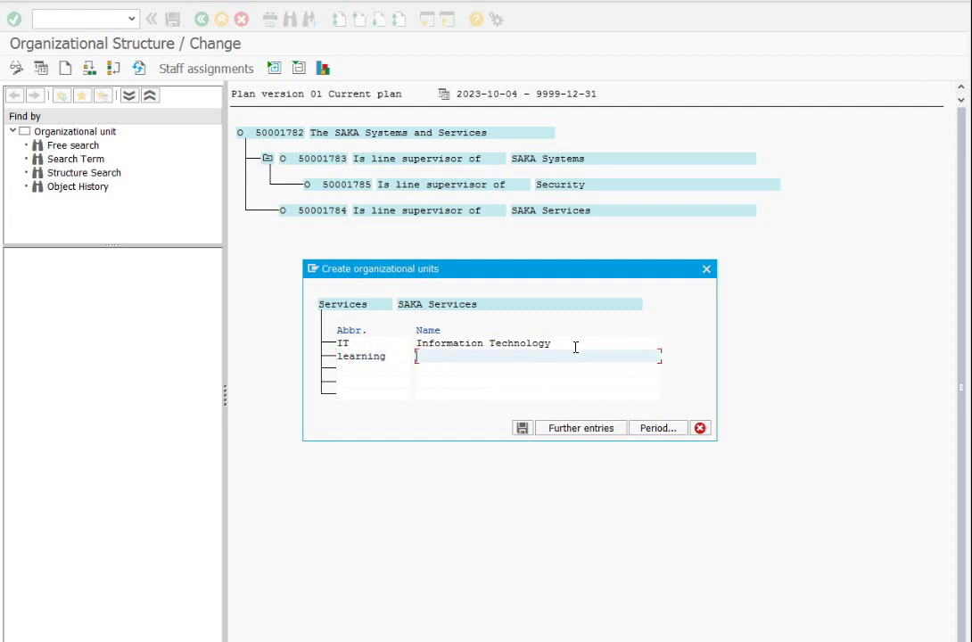
type("Learning Deparatment")
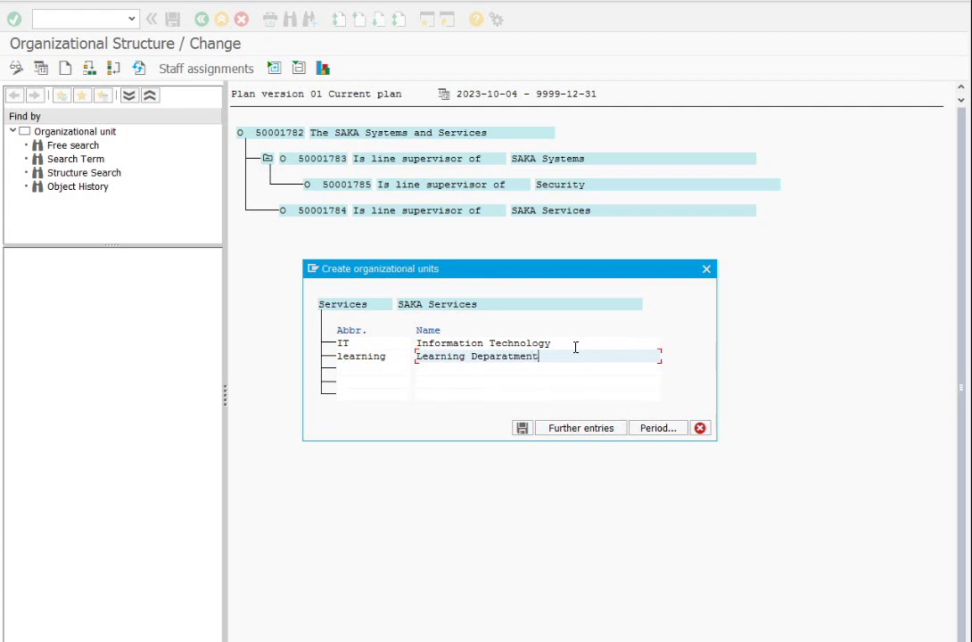
left_click(575, 347)
type("Departme")
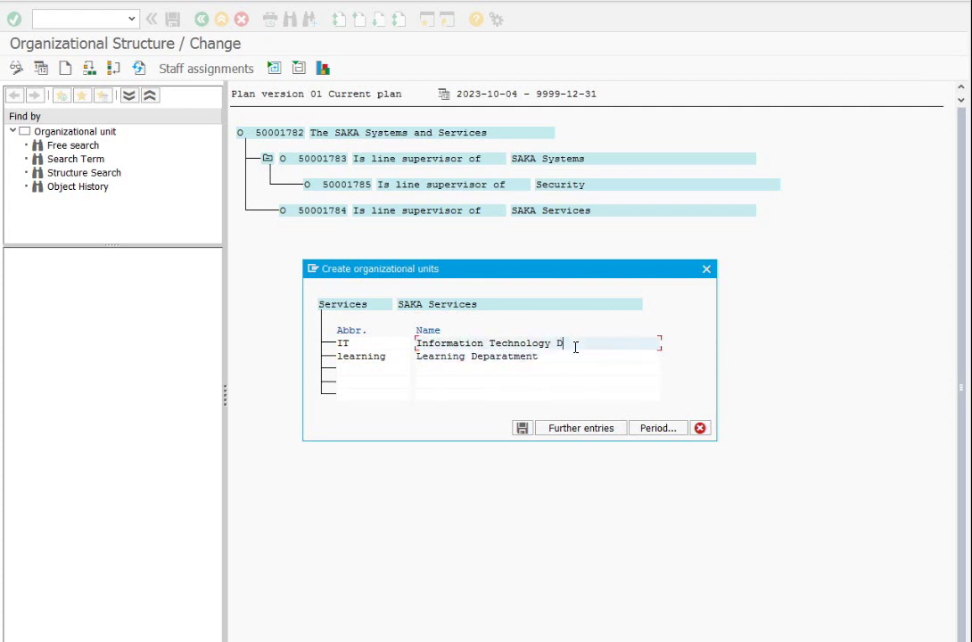
key("BackSpace")
key("BackSpace")
type("ment")
left_click(523, 428)
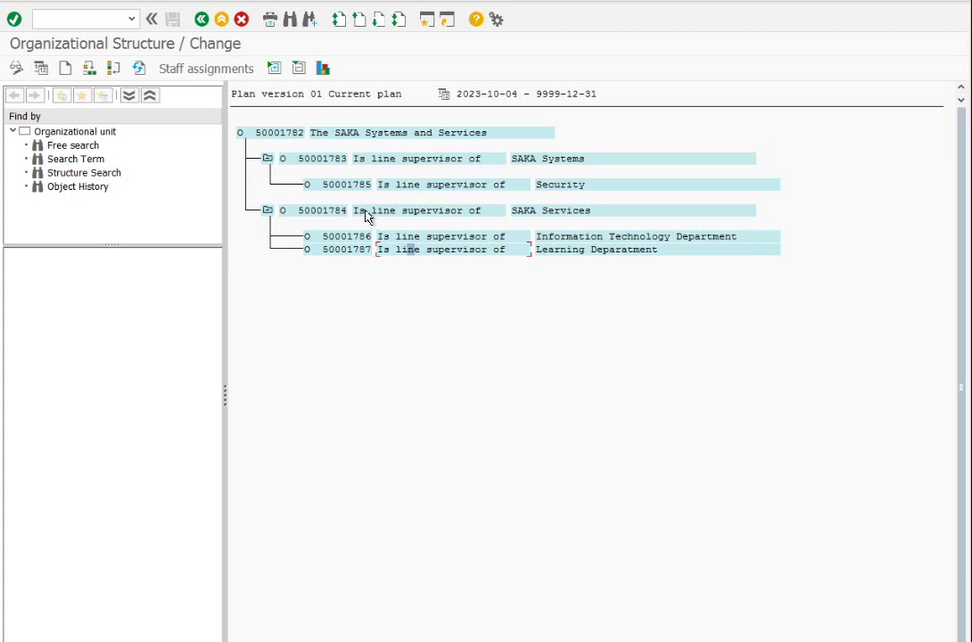
left_click(286, 133)
left_click(333, 133)
left_click(296, 133)
left_click(322, 70)
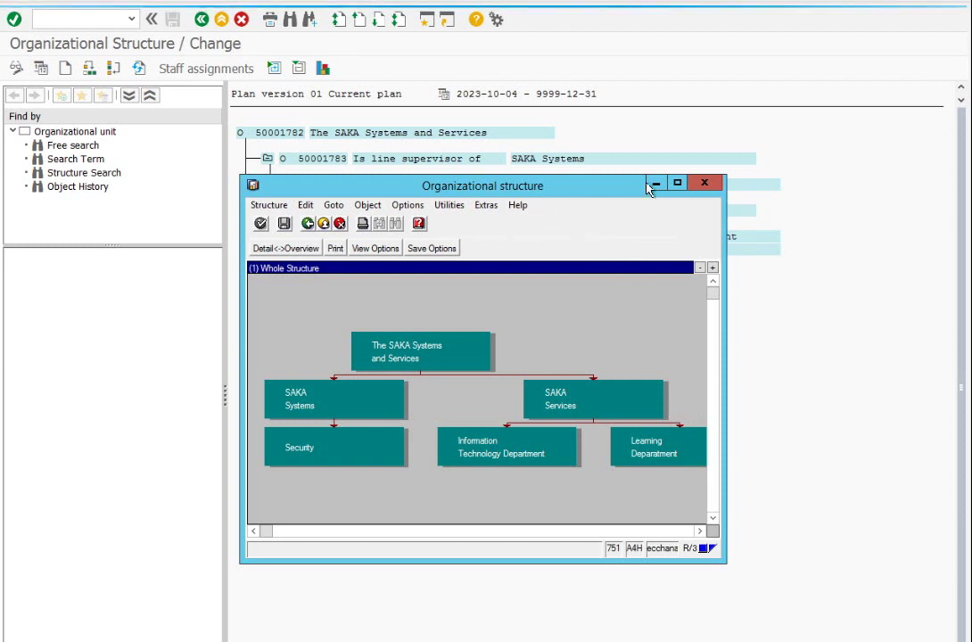
left_click_drag(582, 188, 671, 163)
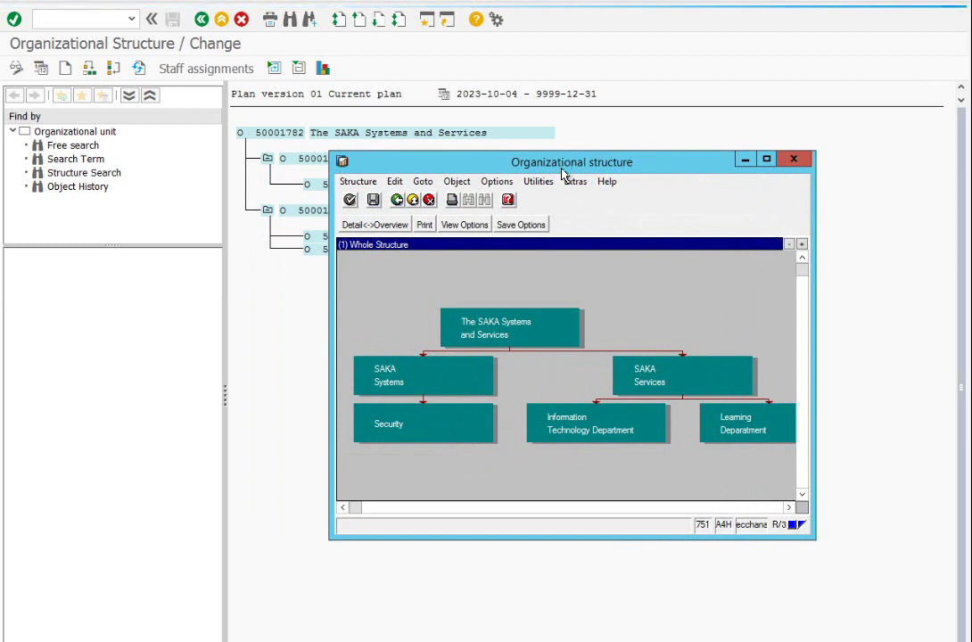
left_click_drag(567, 167, 618, 185)
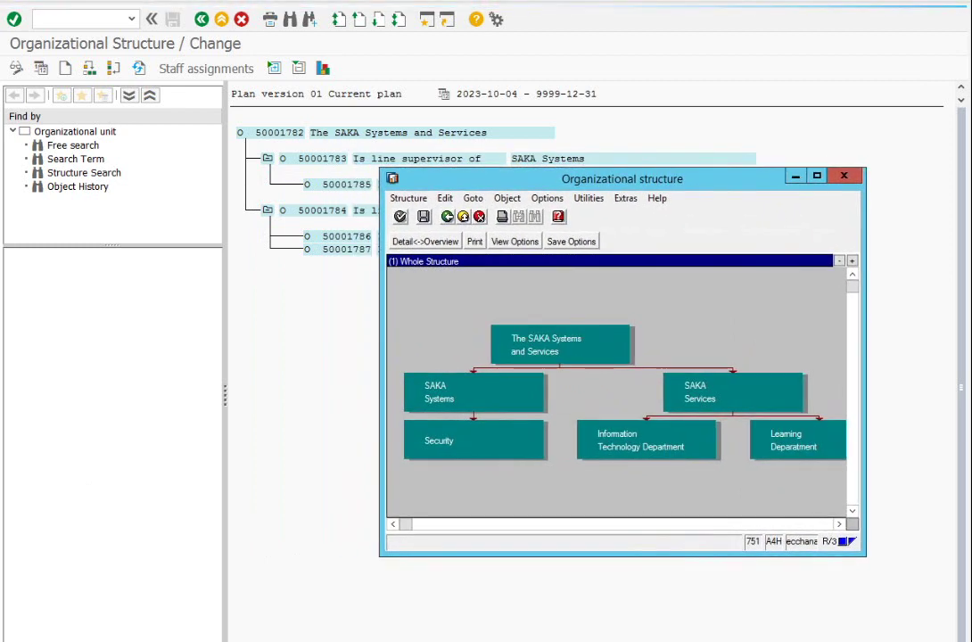
key("alt+F4")
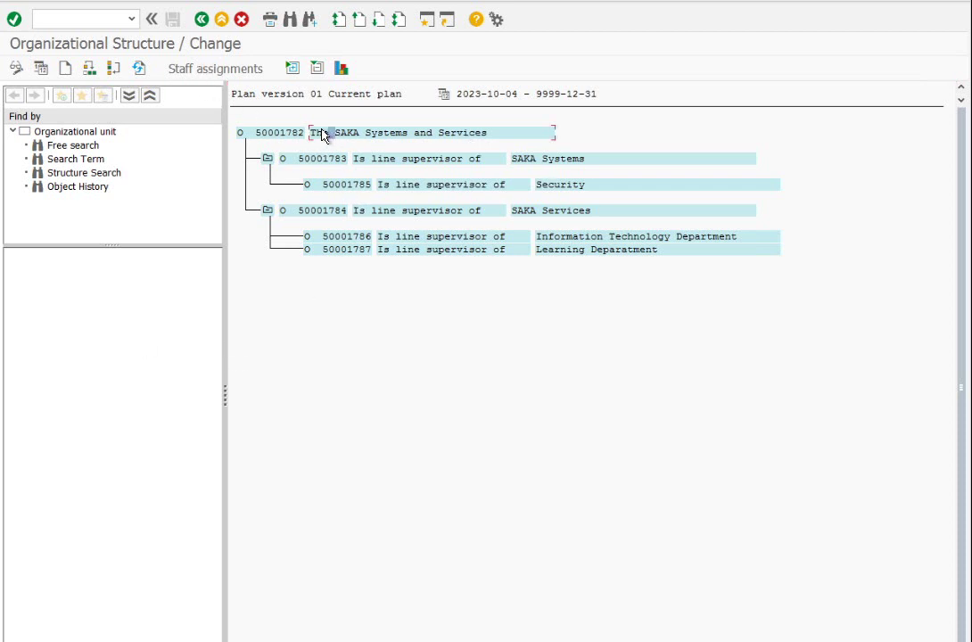
Step: Switch to staff assignments and create job Mgr named 'SAKA Manager'
left_click(212, 72)
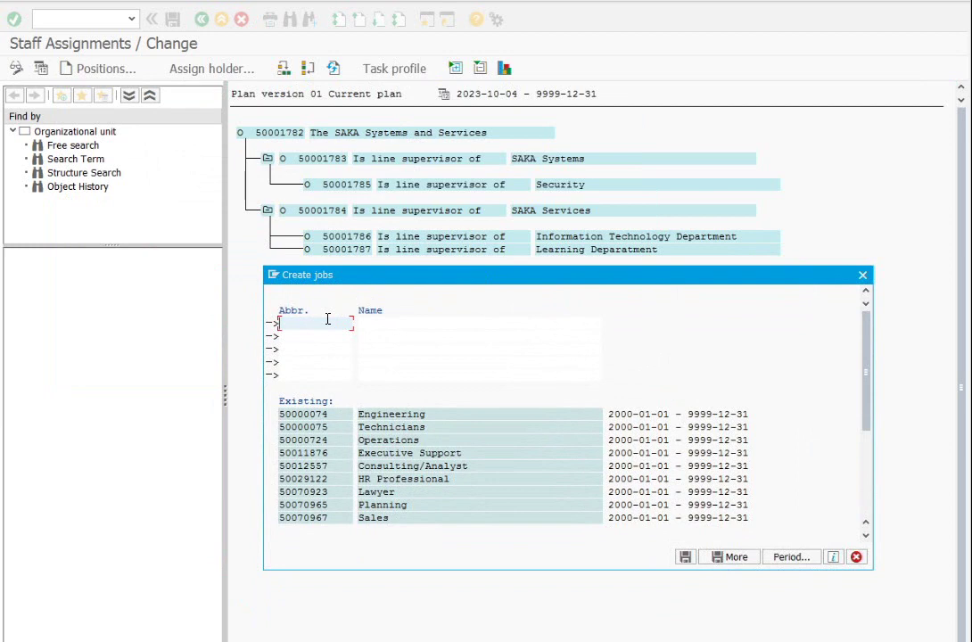
type("Mgr")
key("Tab")
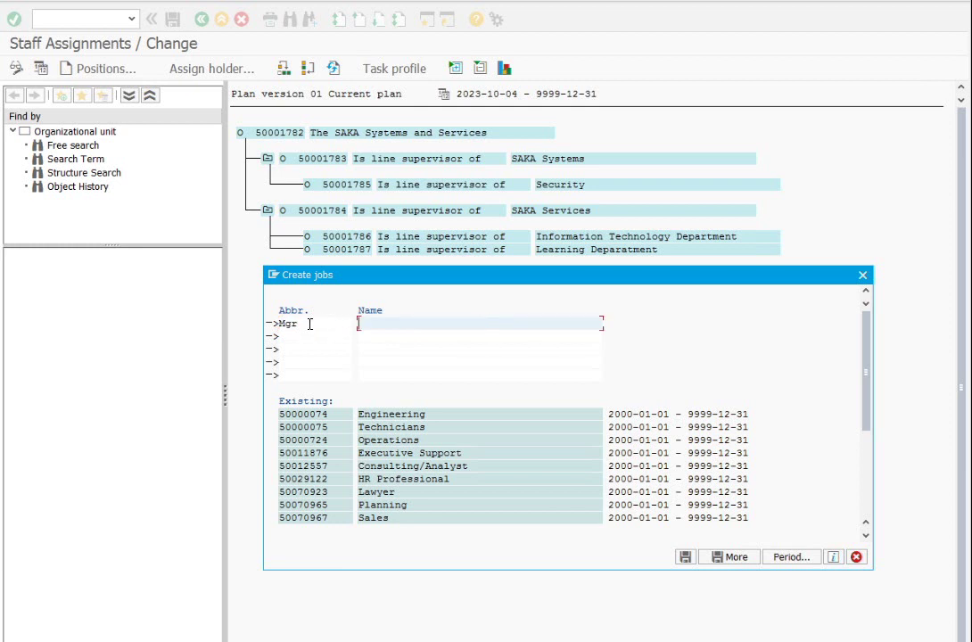
left_click(296, 330)
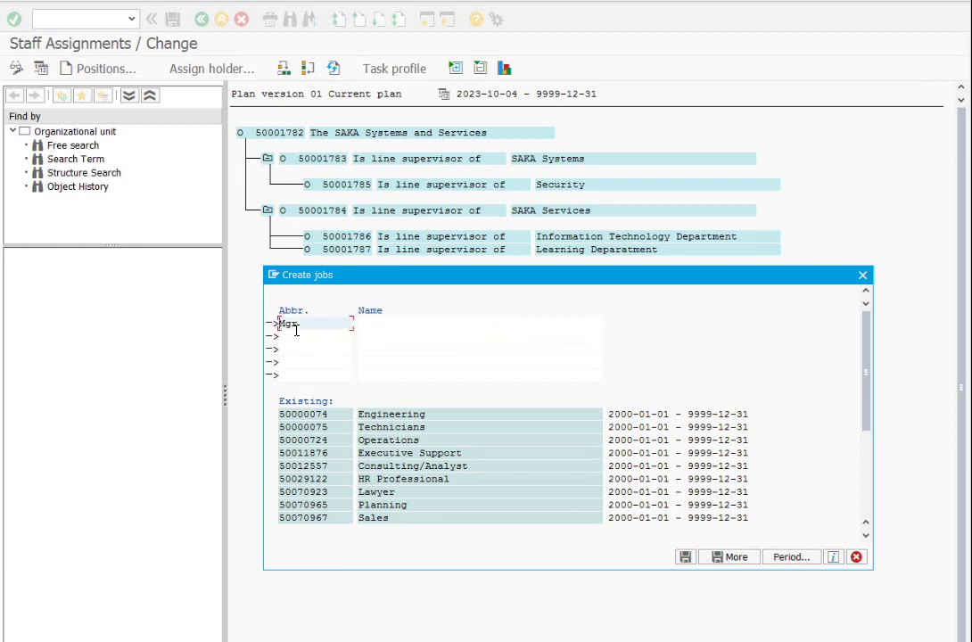
type("SAKA")
key("BackSpace")
key("BackSpace")
key("BackSpace")
key("BackSpace")
key("Tab")
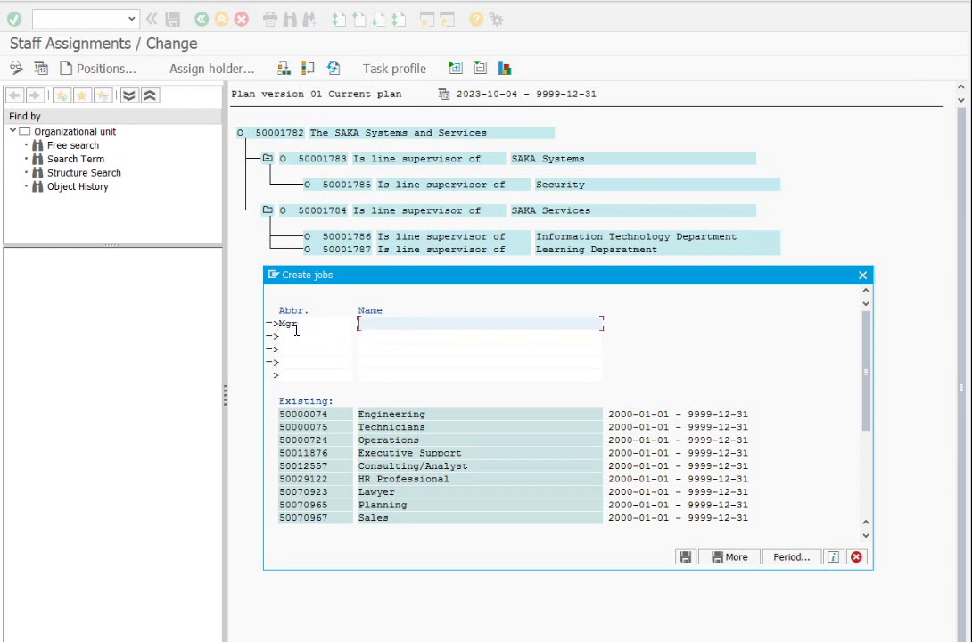
type("SAKA Manager")
left_click(685, 557)
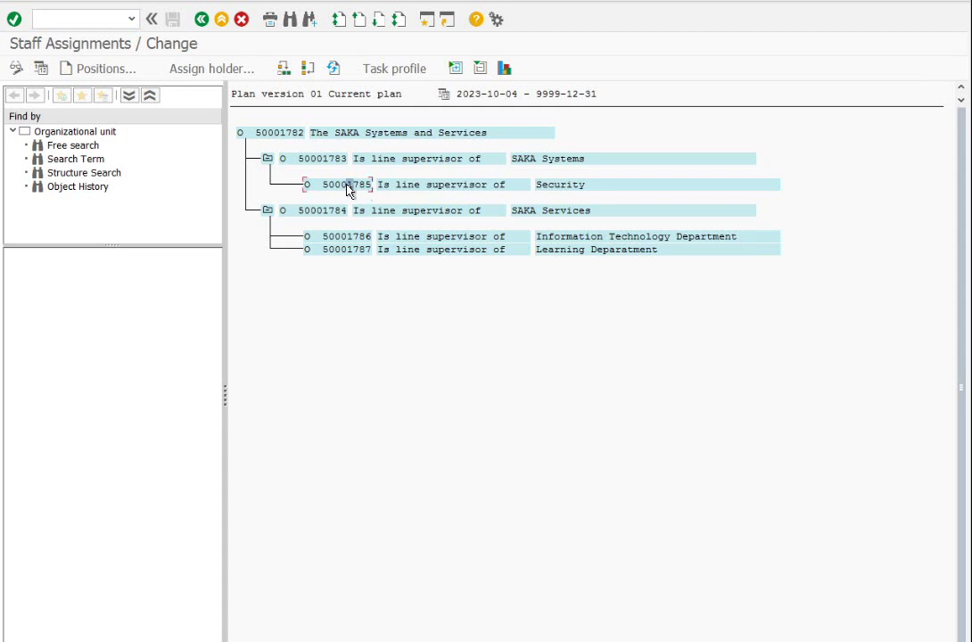
Step: Start new Security positions and pick job Mgr (SAKA Manager) from the job search
left_click(106, 69)
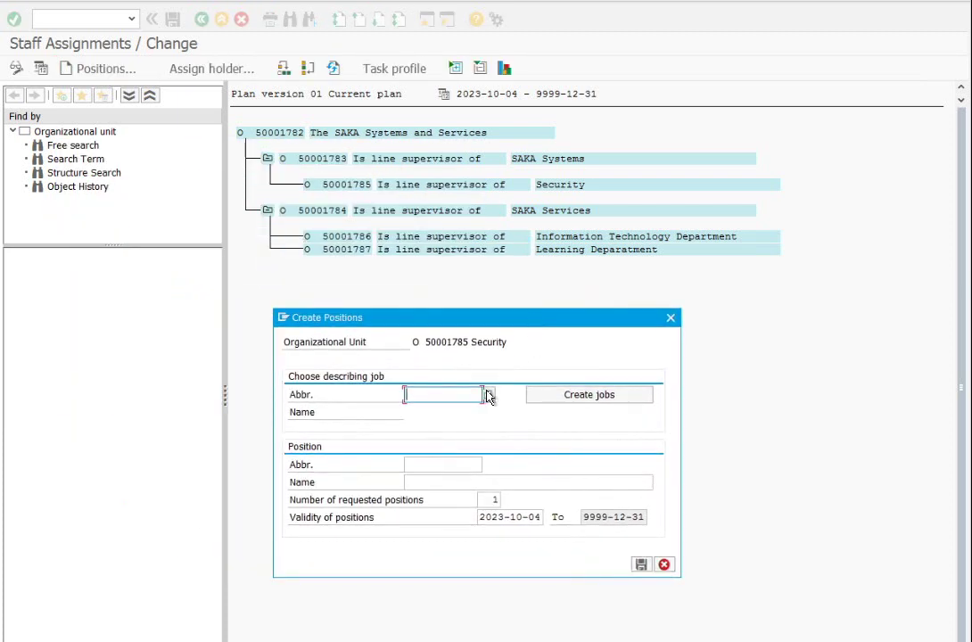
left_click(488, 396)
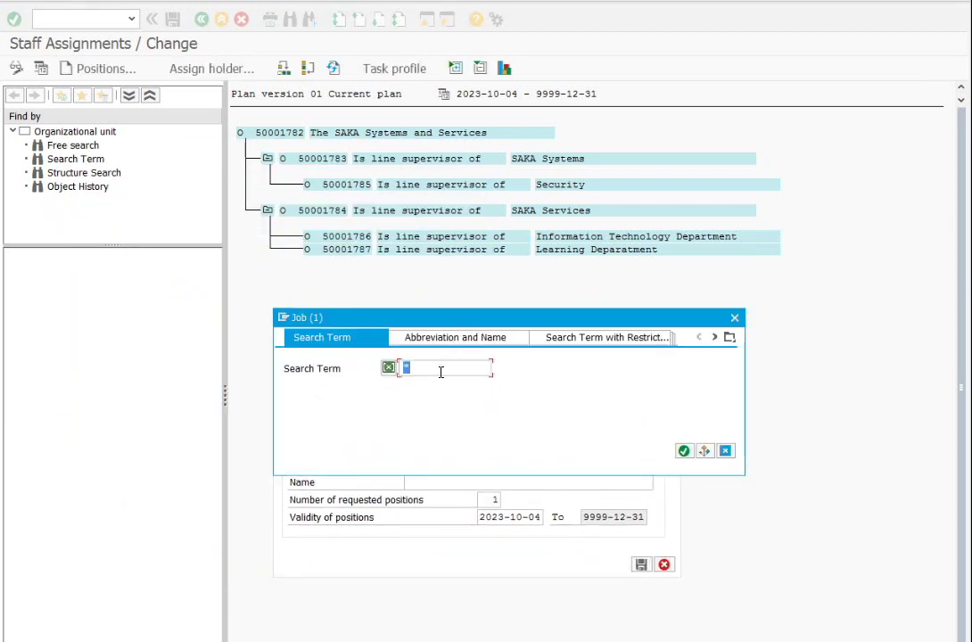
type("mgr")
key("Return")
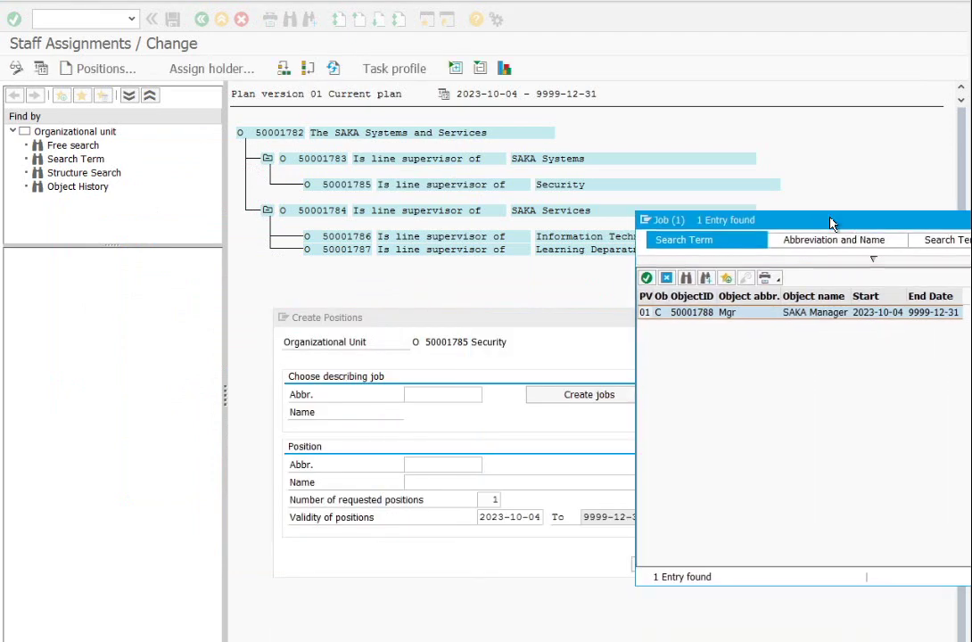
left_click_drag(831, 223, 811, 196)
double_click(693, 290)
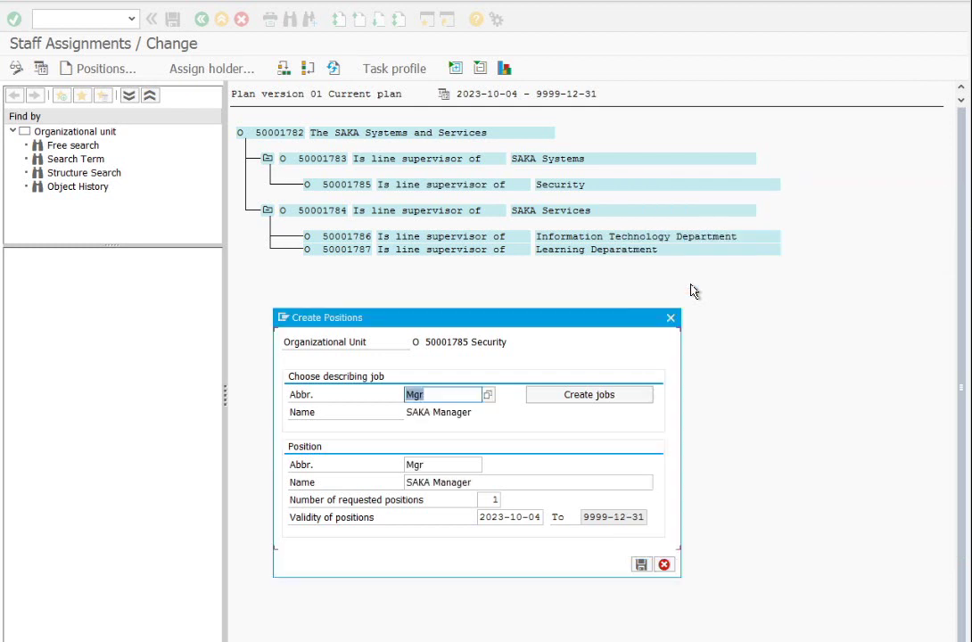
left_click_drag(526, 318, 581, 279)
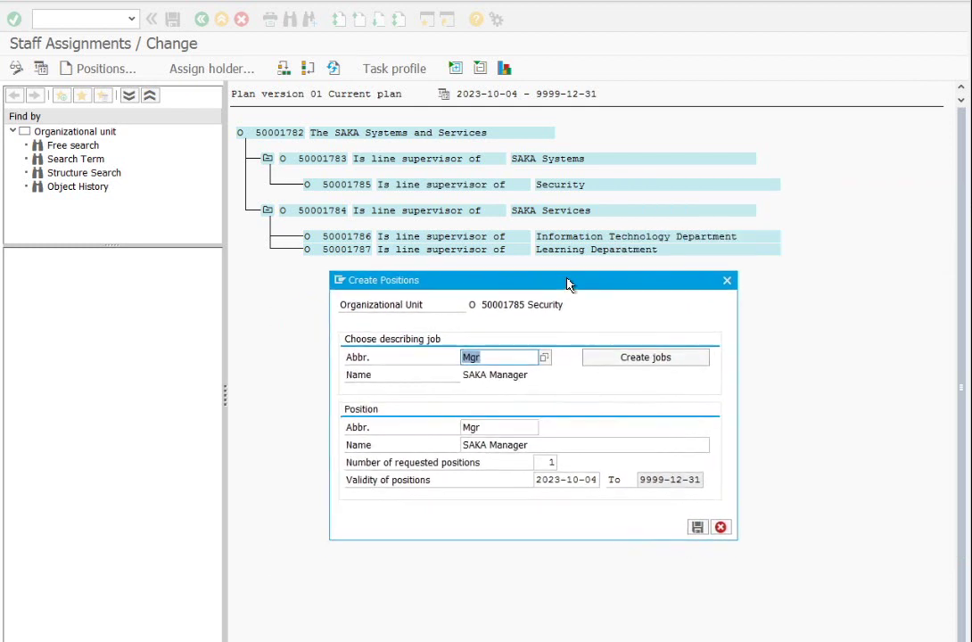
Step: Set abbreviation Sec Mgr, name Security Manager, 3 positions, and save
left_click(463, 426)
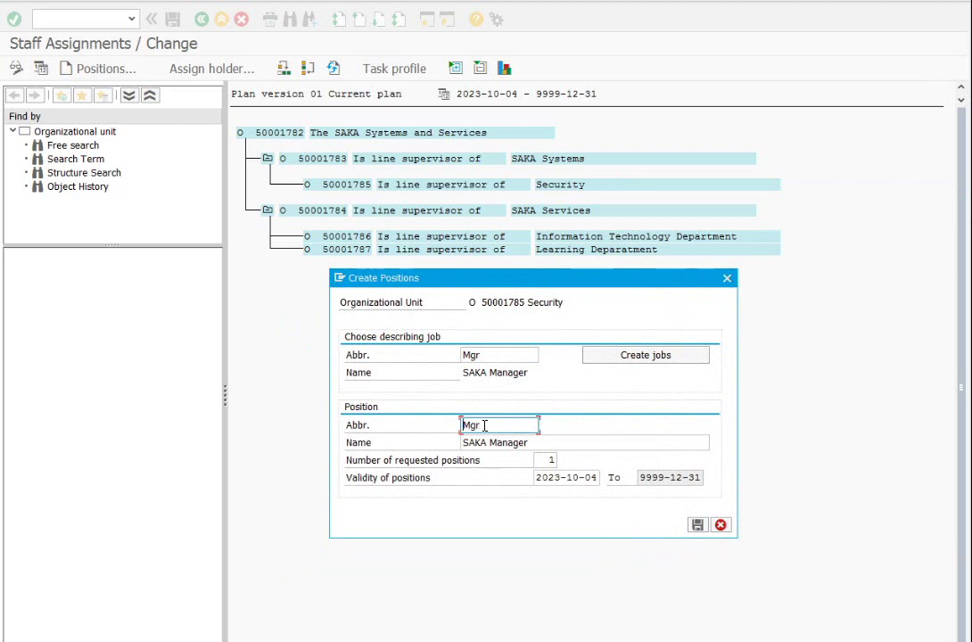
type("Sec")
left_click(462, 442)
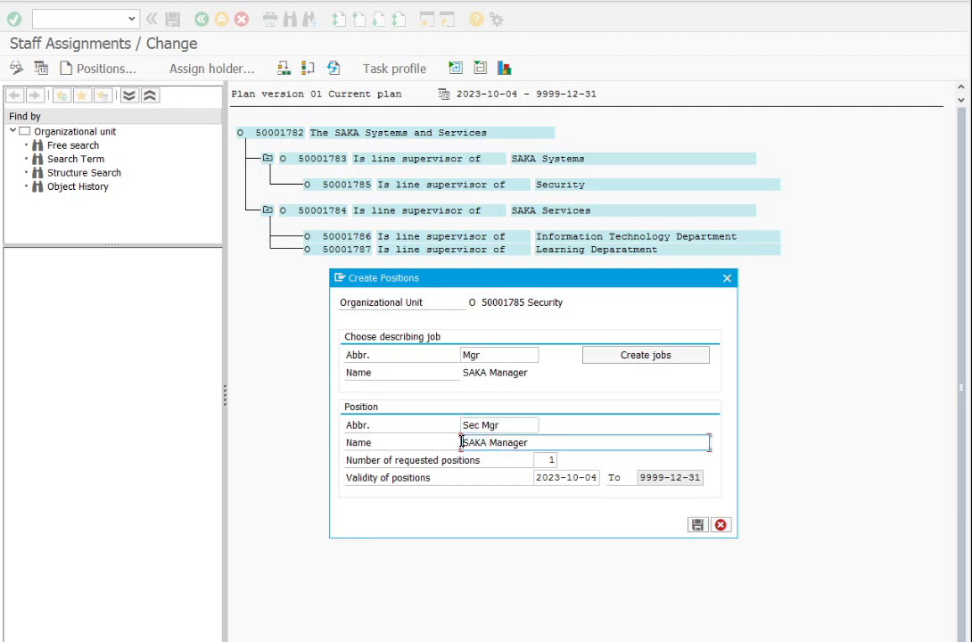
key("Delete")
key("Delete")
key("Delete")
key("Delete")
key("Delete")
type("Security")
left_click(542, 461)
type("3")
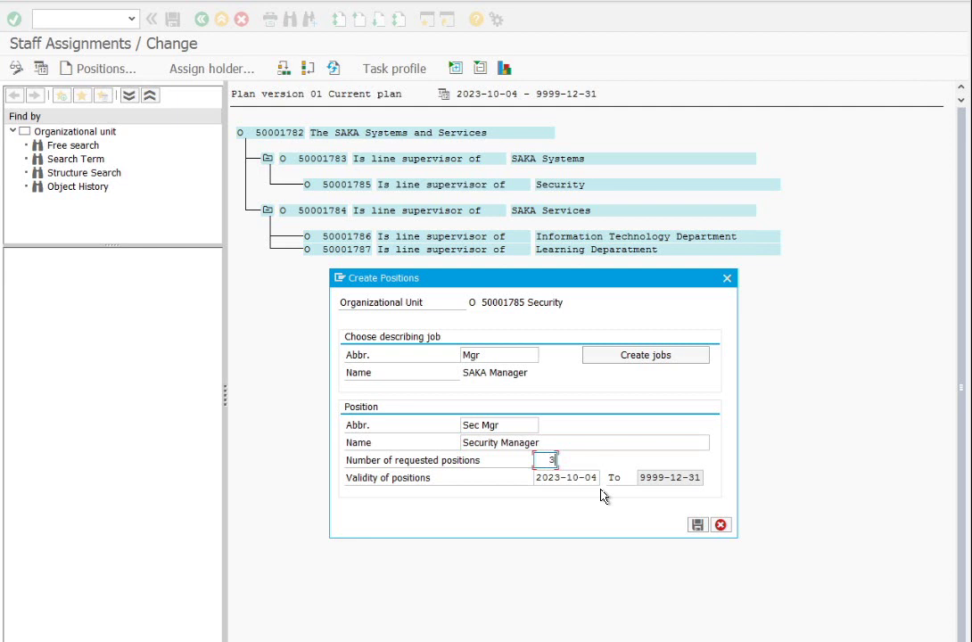
left_click(698, 525)
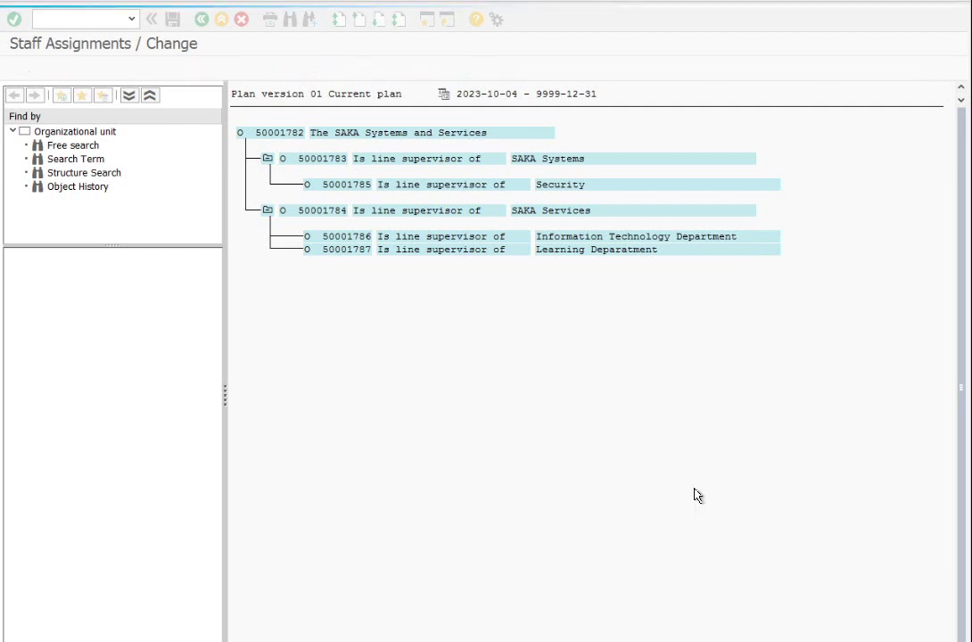
Step: Select the IT unit and pick job SAKA Manager for its new positions
left_click(361, 236)
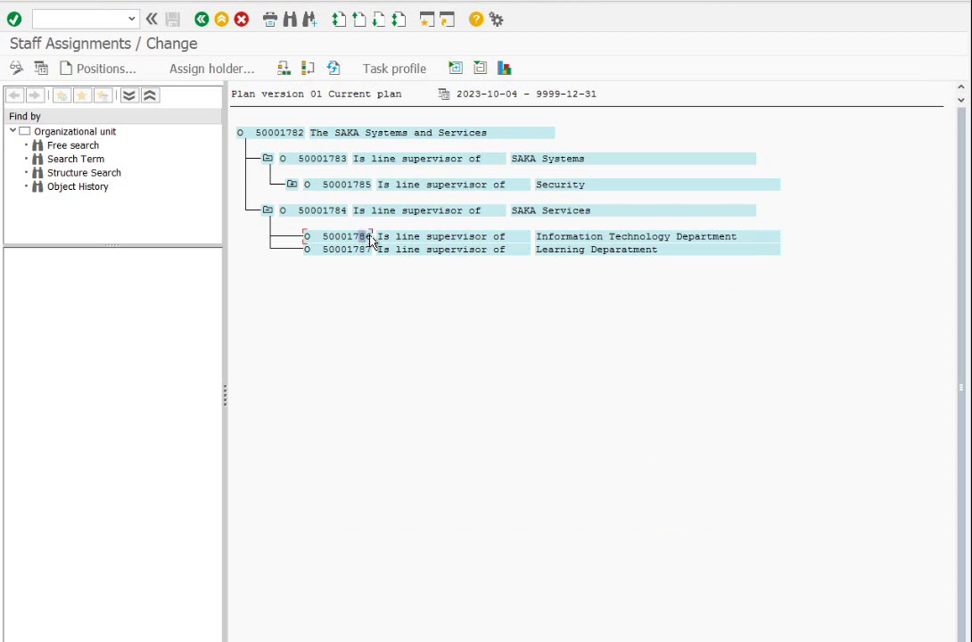
left_click(108, 70)
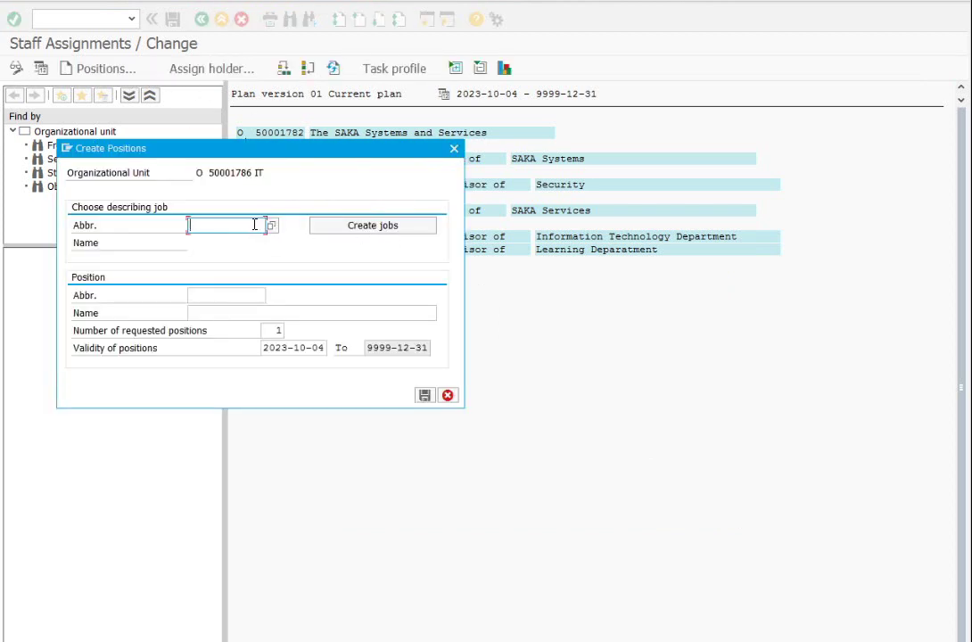
left_click_drag(267, 152, 541, 323)
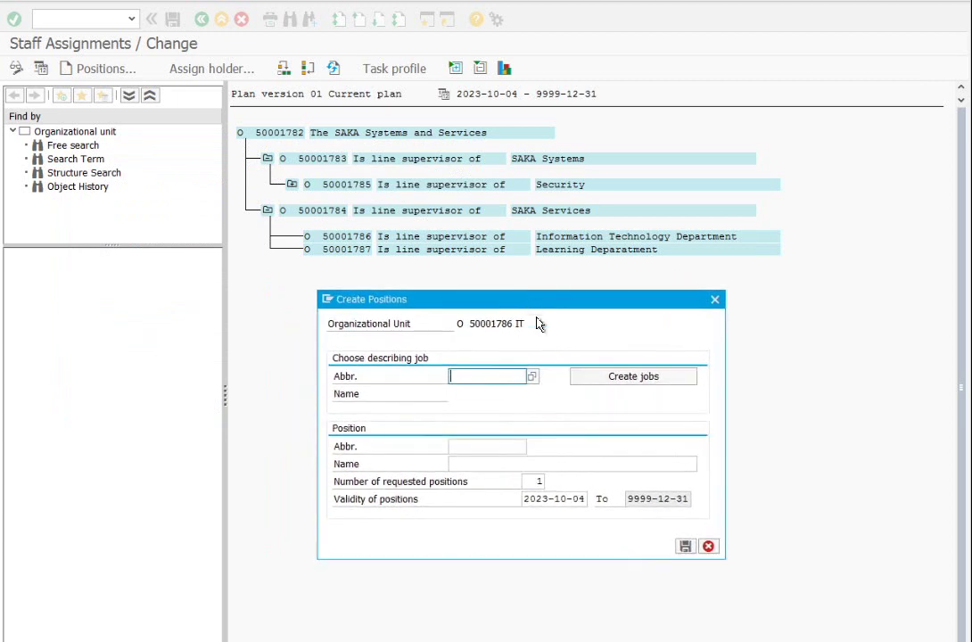
left_click(533, 375)
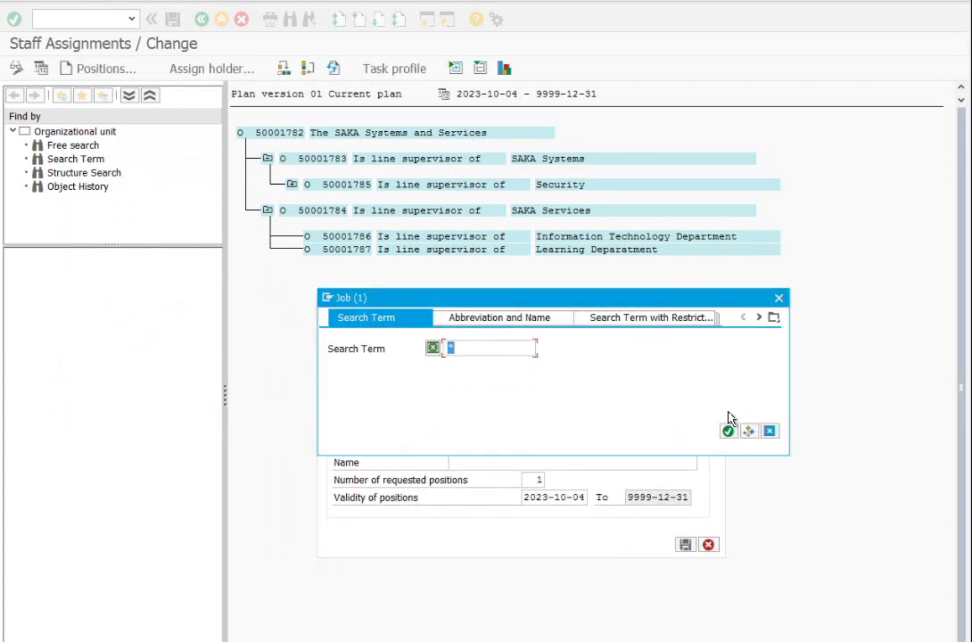
type("rep")
key("Return")
double_click(389, 395)
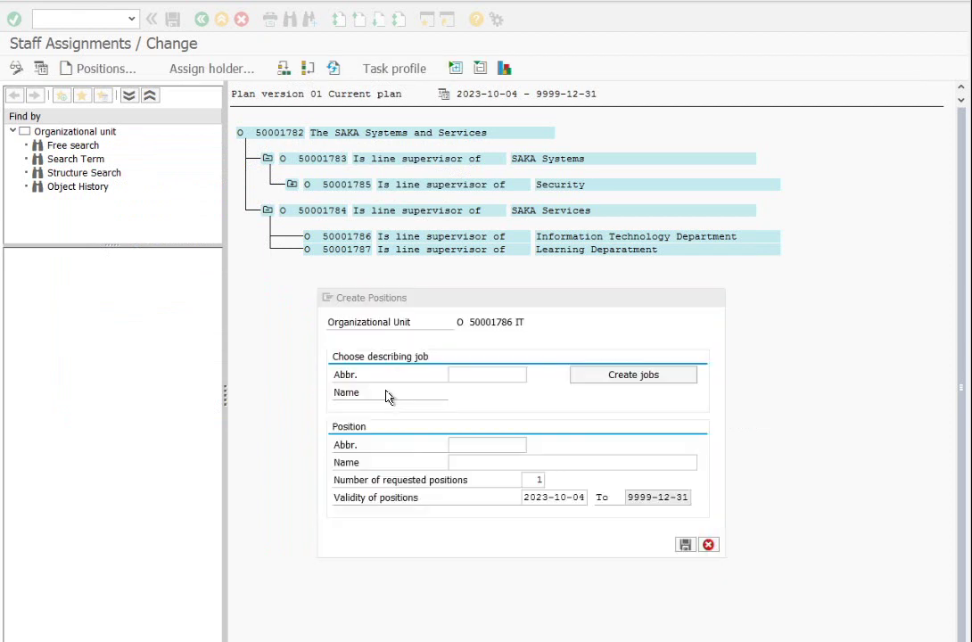
Step: Request 3 positions abbreviated IT Mgr, named IT Manager, and save
left_click(538, 479)
key("BackSpace")
type("3")
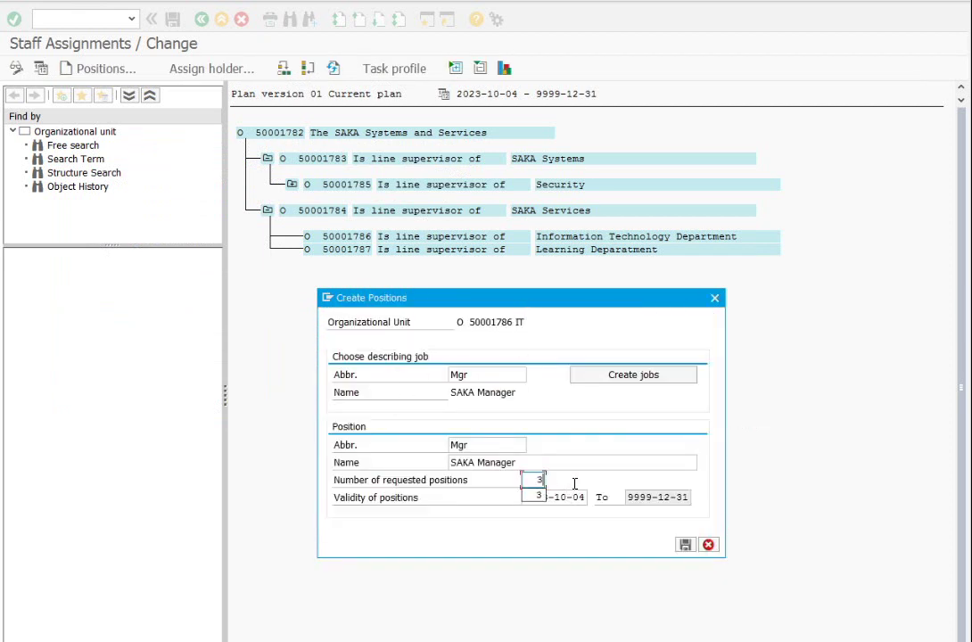
left_click(453, 445)
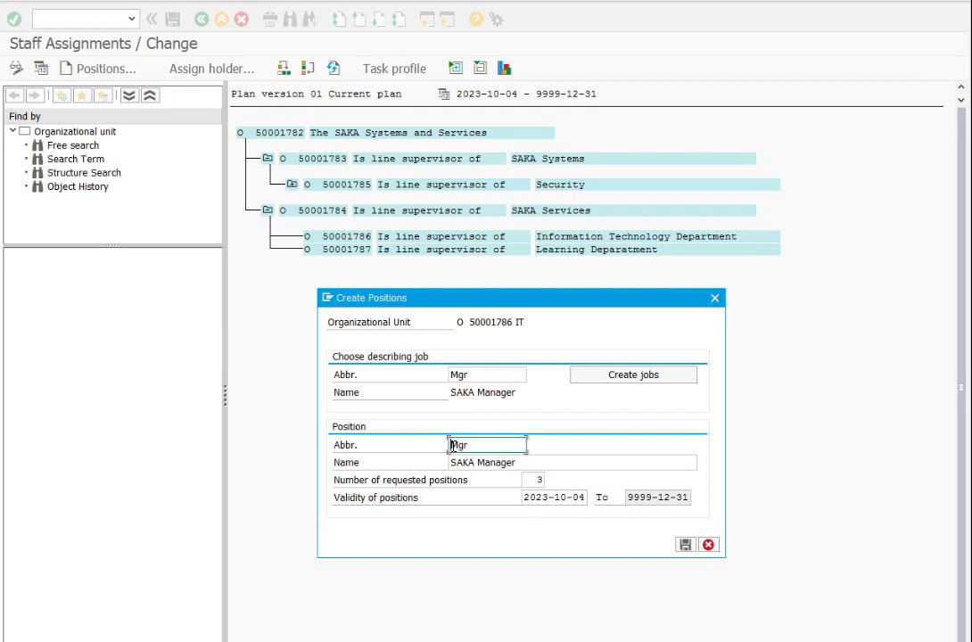
type("IT")
left_click(455, 463)
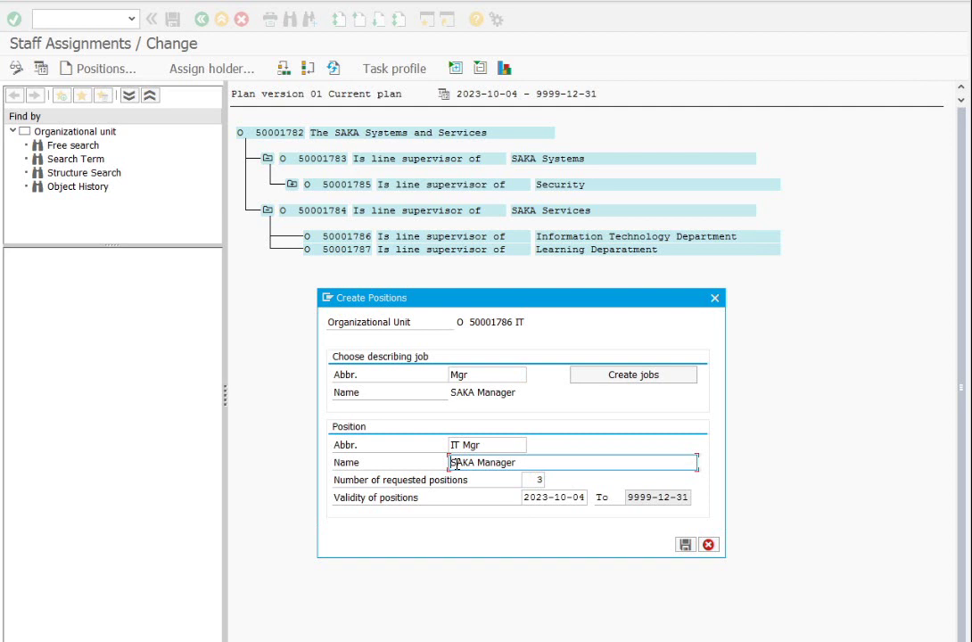
key("Delete")
key("Delete")
key("Delete")
key("Delete")
key("Delete")
type("IT")
left_click(685, 545)
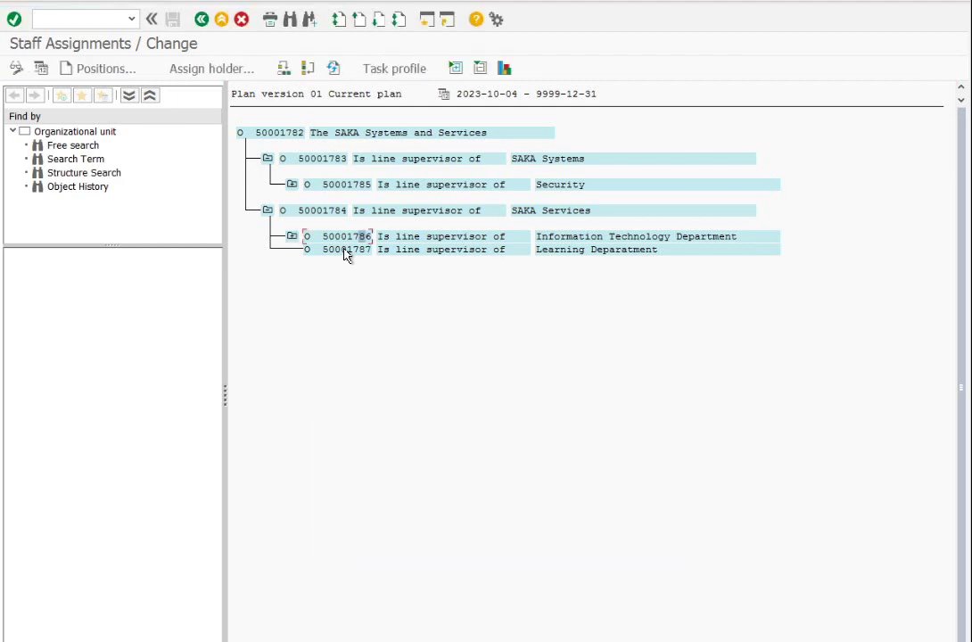
Step: Start new positions for the learning unit using job Mgr (SAKA Manager)
left_click(105, 68)
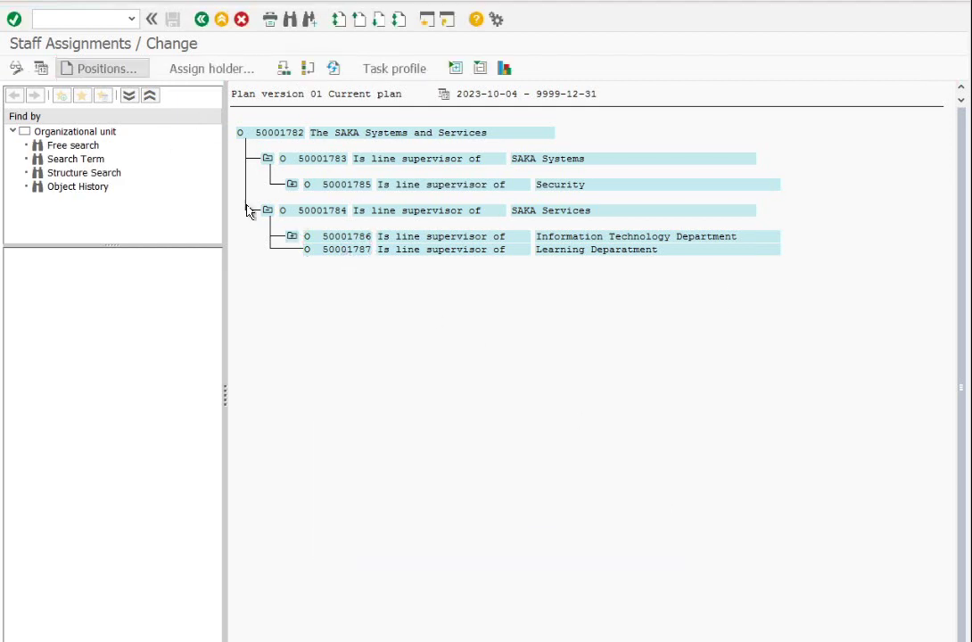
left_click_drag(343, 152, 524, 320)
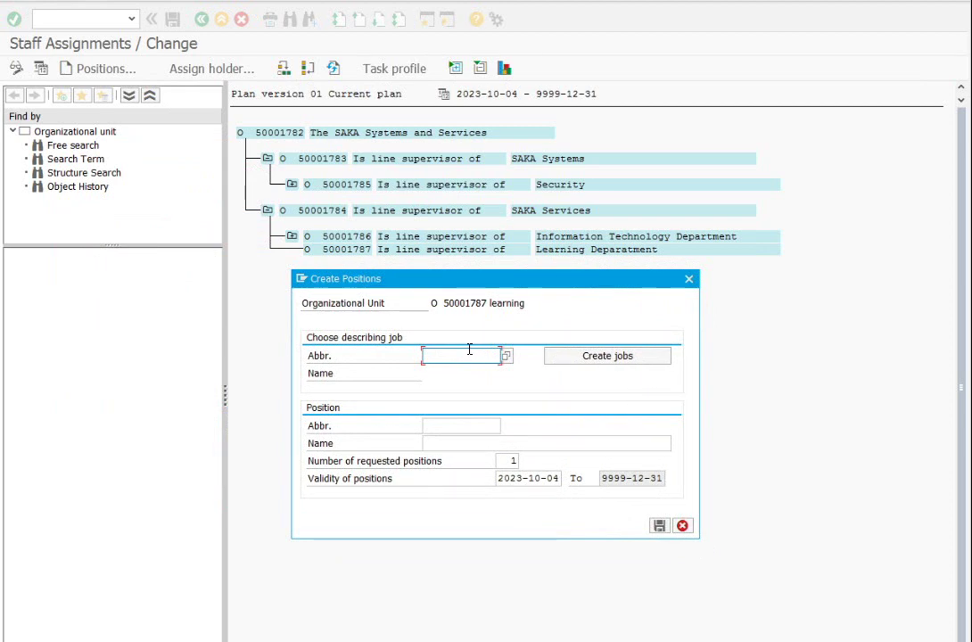
type("mgr")
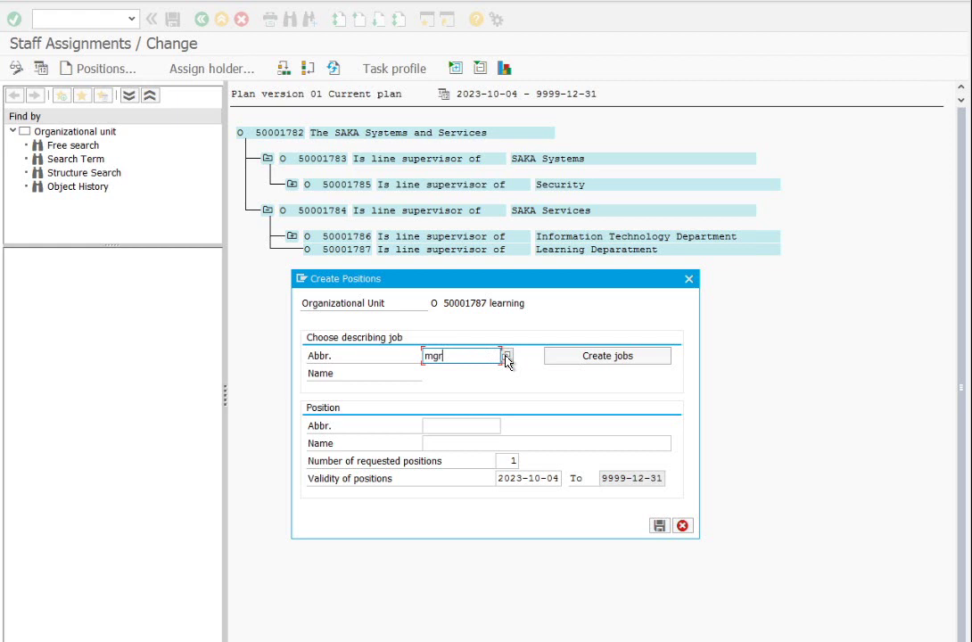
left_click(507, 357)
double_click(321, 371)
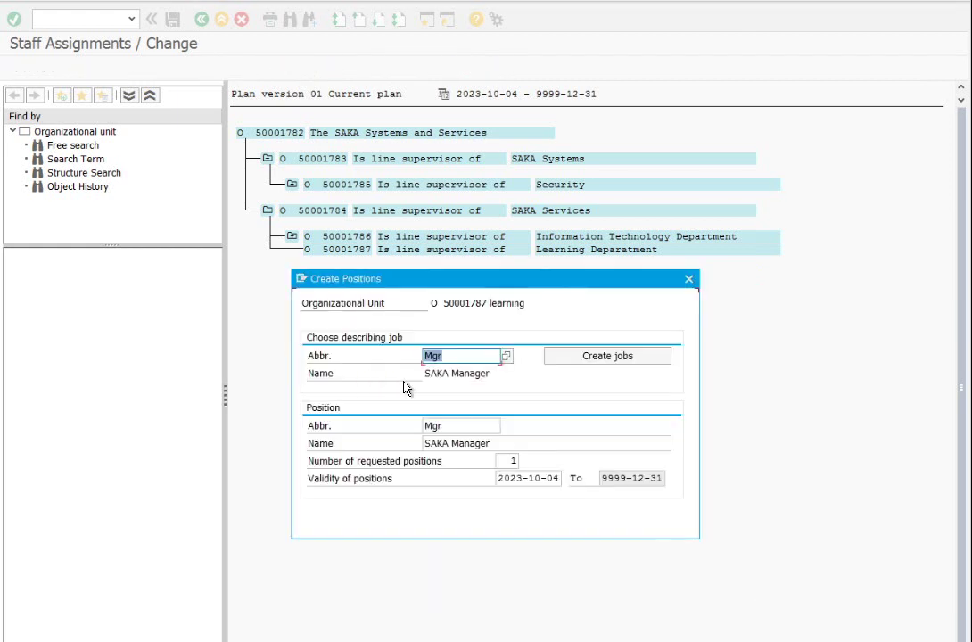
Step: Set abbreviation Learning Mgr, name Learning Manager, 3 positions, and save
left_click(429, 425)
type("Lea")
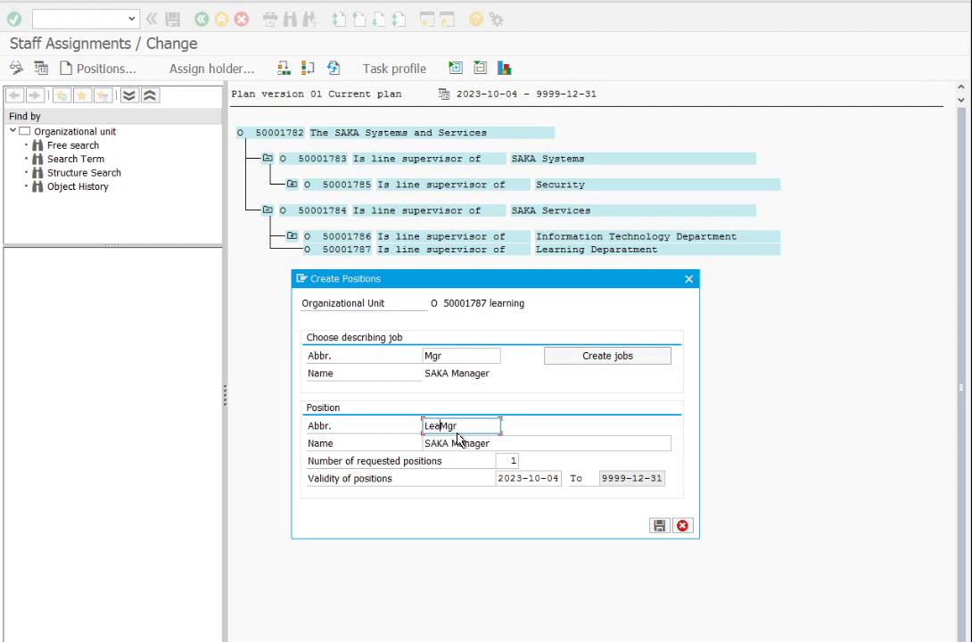
type("rning")
left_click(452, 443)
key("BackSpace")
key("BackSpace")
key("BackSpace")
key("BackSpace")
key("BackSpace")
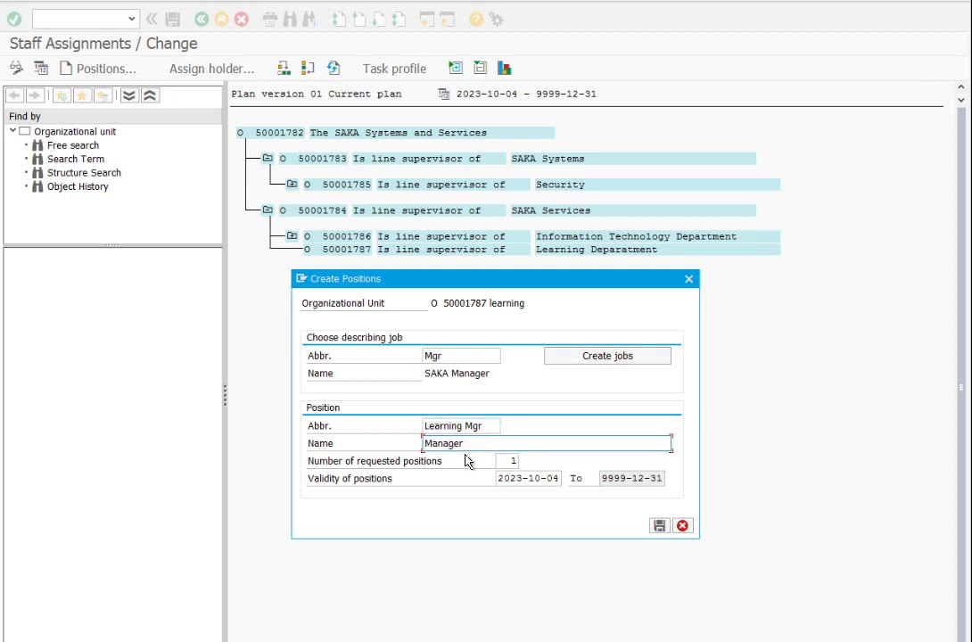
type("Learning")
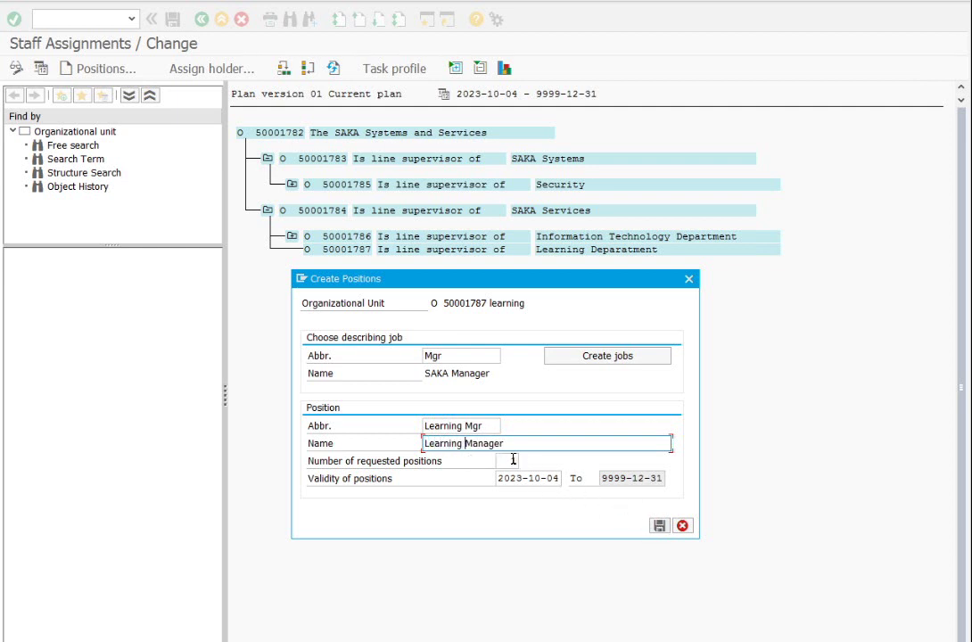
left_click(510, 460)
type("3")
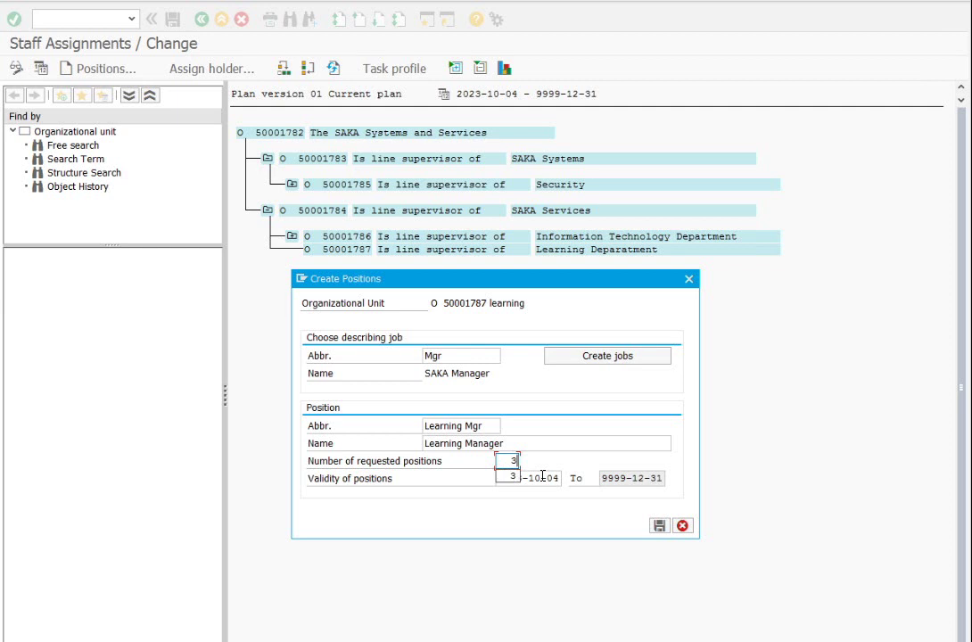
left_click(552, 480)
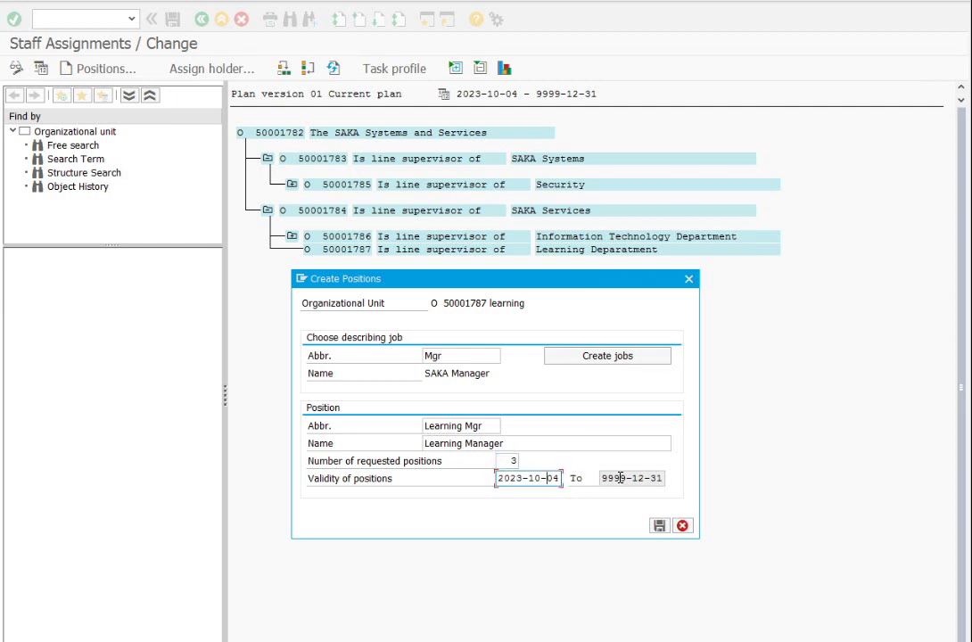
left_click(619, 478)
left_click(659, 526)
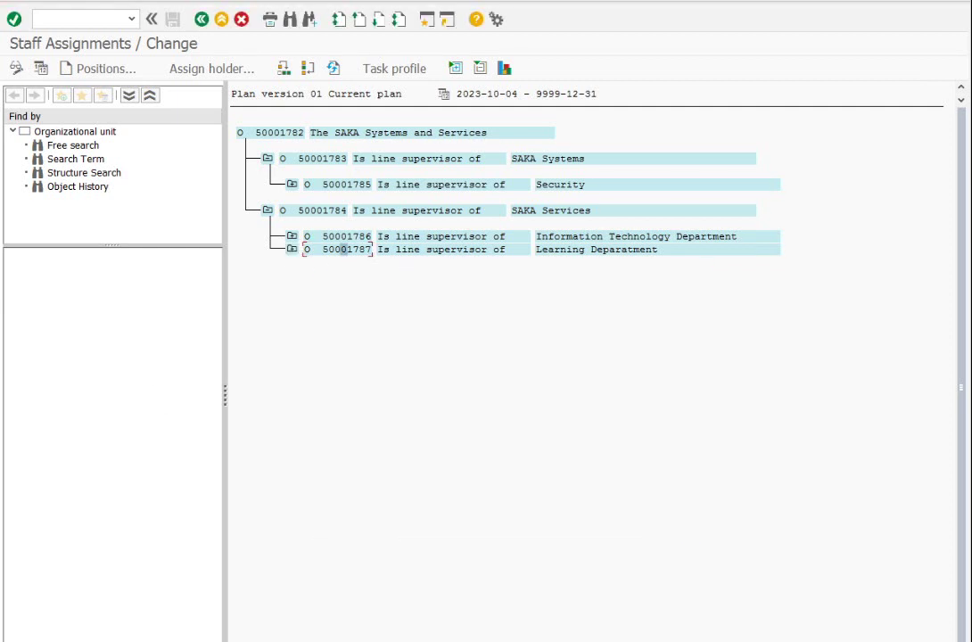
Step: Expand the Learning, IT and Security units and select Security Manager position 50001789
left_click(292, 250)
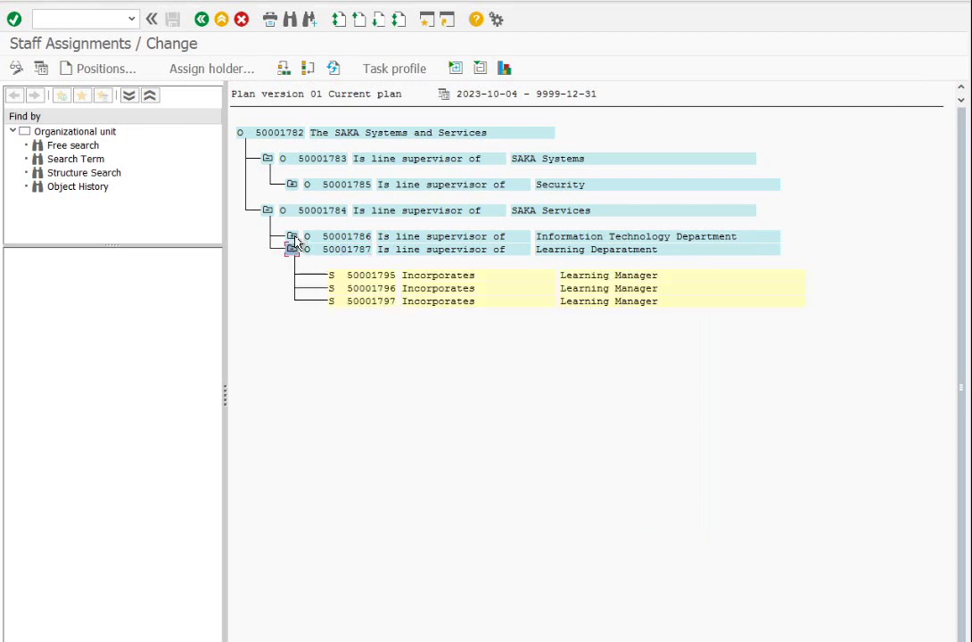
left_click(291, 237)
left_click(291, 184)
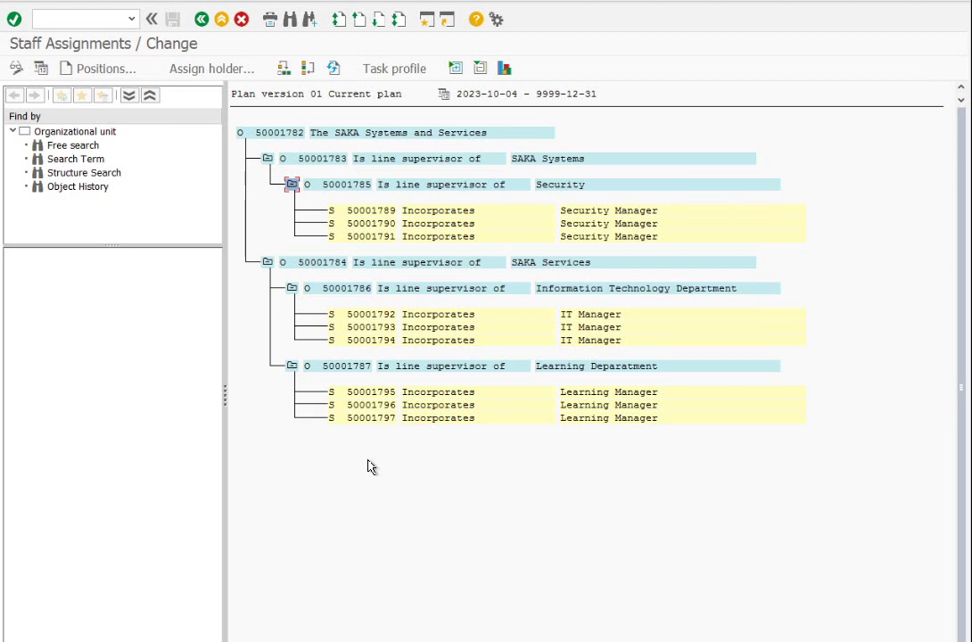
left_click(372, 212)
double_click(372, 212)
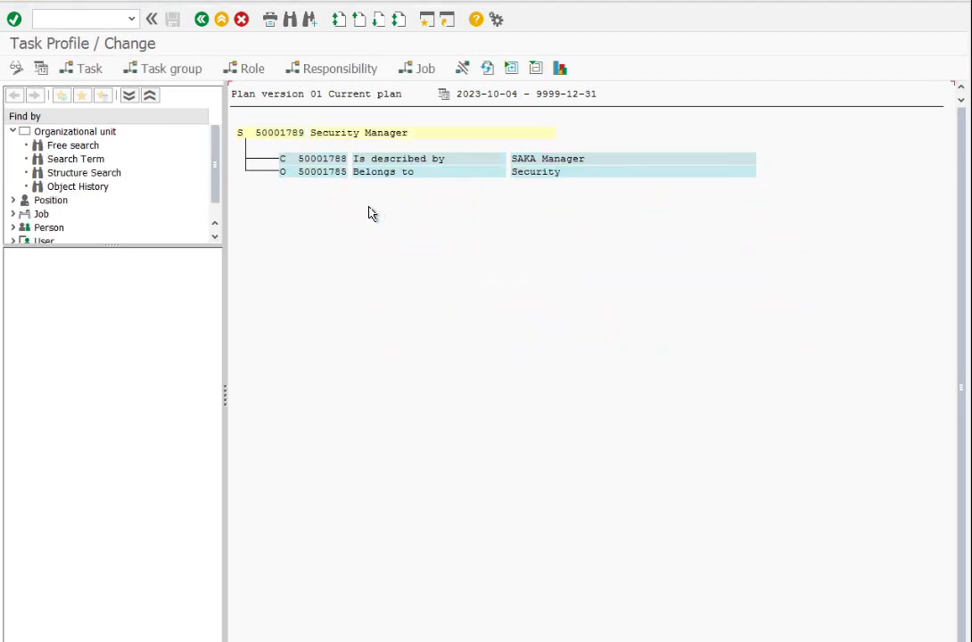
left_click(282, 159)
left_click(240, 133)
key("F3")
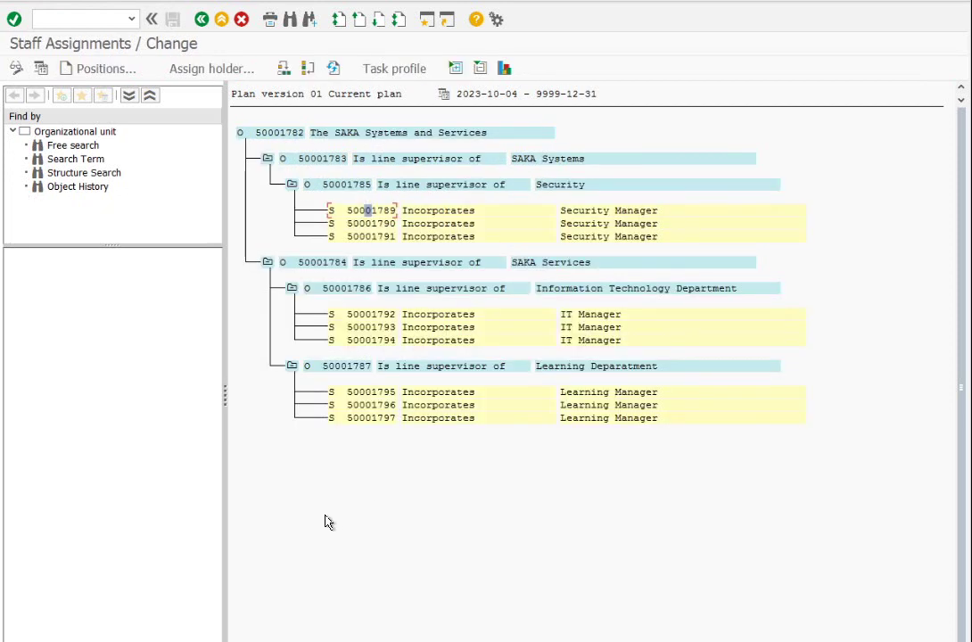
left_click(321, 160)
Step: Create the job Dir, named SAKA Directors, for new positions in SAKA Systems
left_click(106, 71)
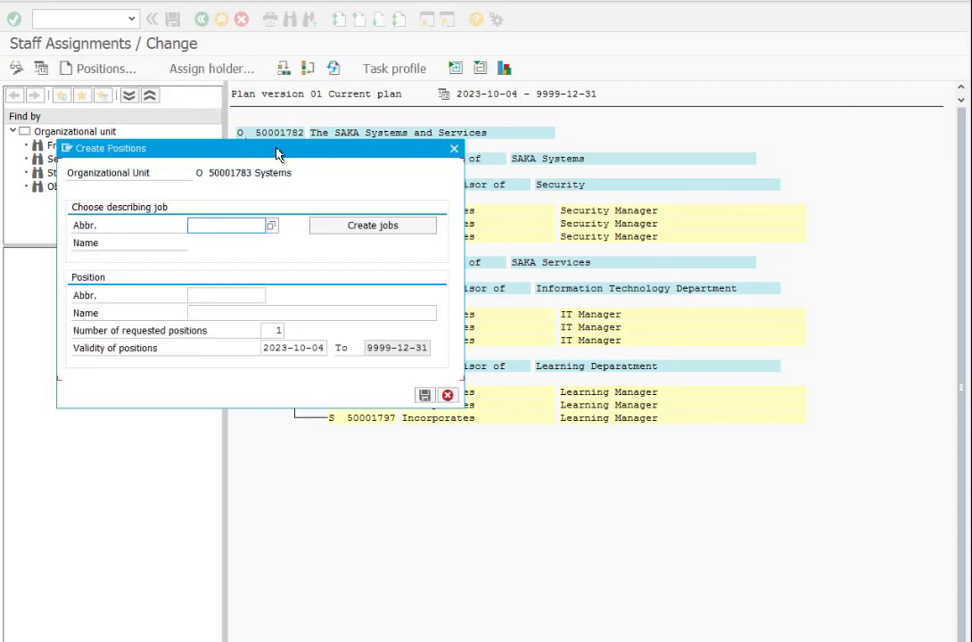
left_click_drag(277, 153, 675, 239)
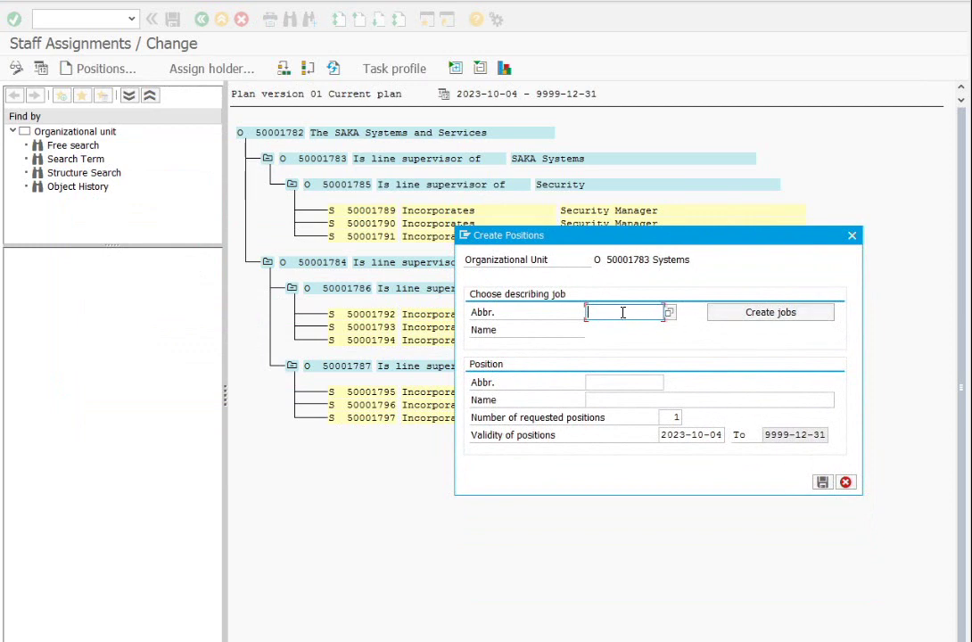
type("Dir")
left_click(740, 315)
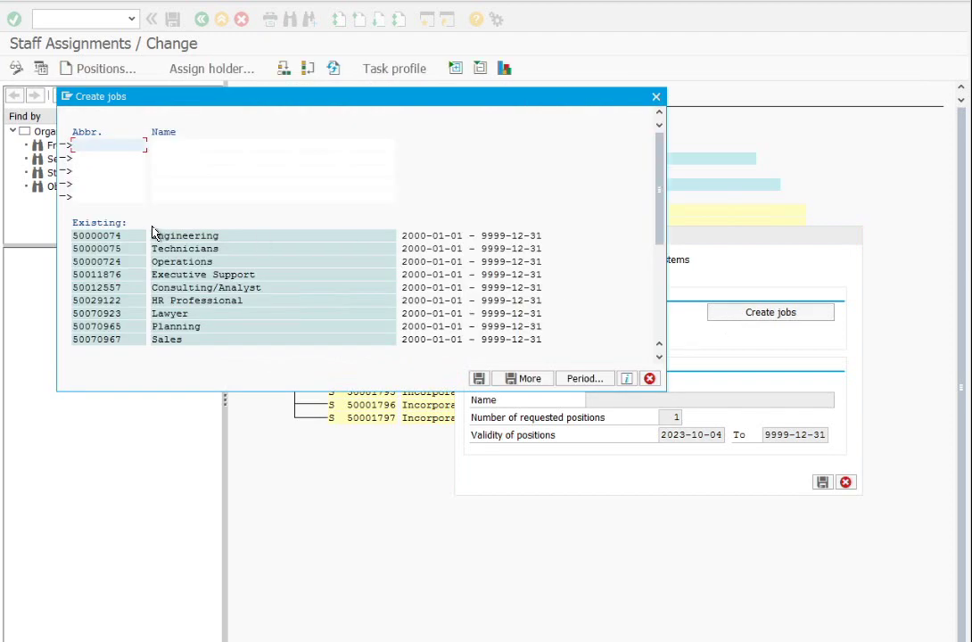
left_click_drag(178, 100, 245, 352)
type("Dir")
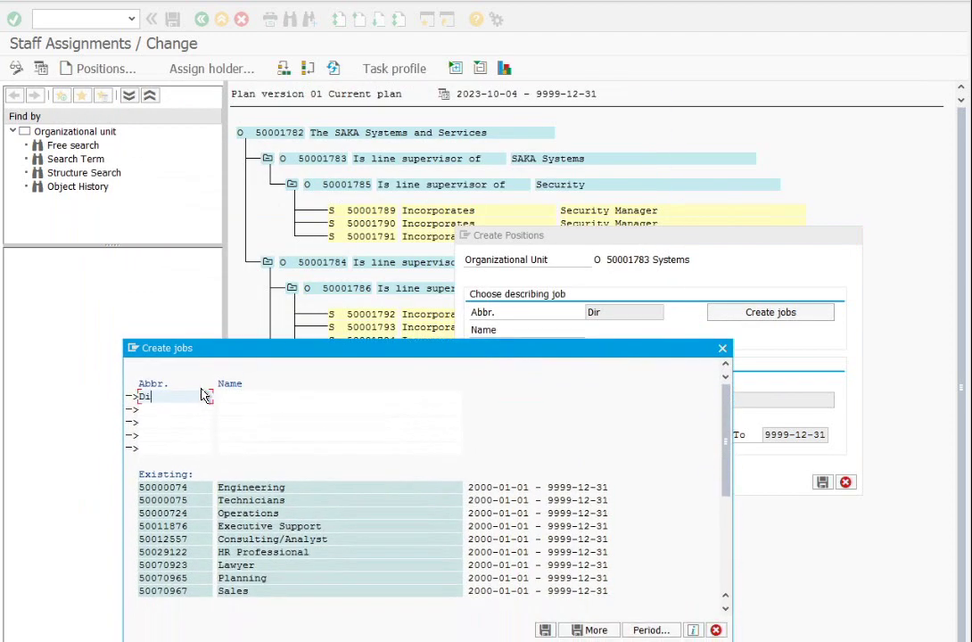
key("Tab")
type("SAKA")
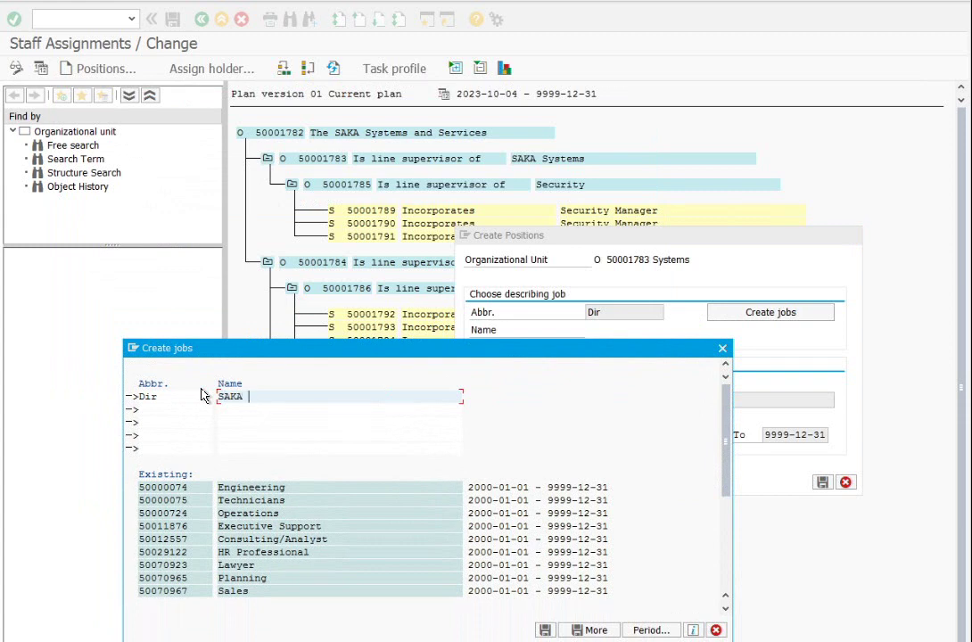
type(" Directors")
left_click(546, 632)
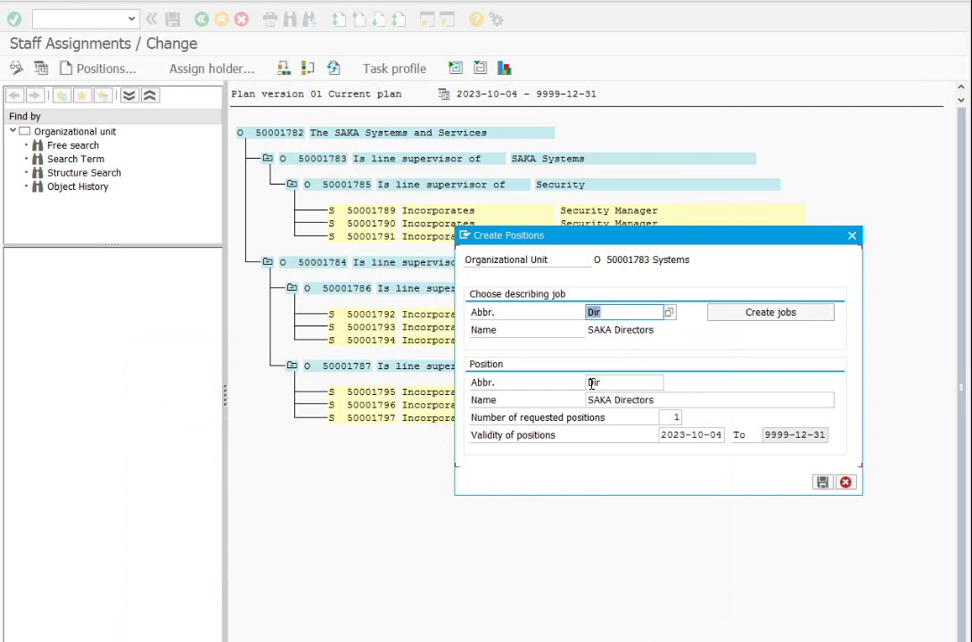
Step: Request 2 positions named Director from the SAKA Directors job and save them
left_click(611, 384)
key("Tab")
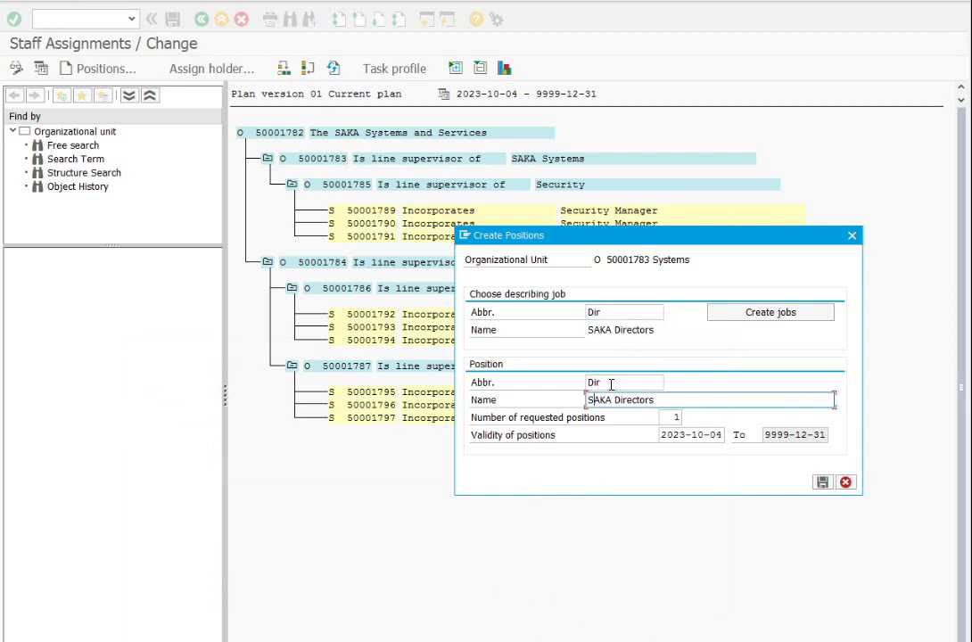
left_click(680, 417)
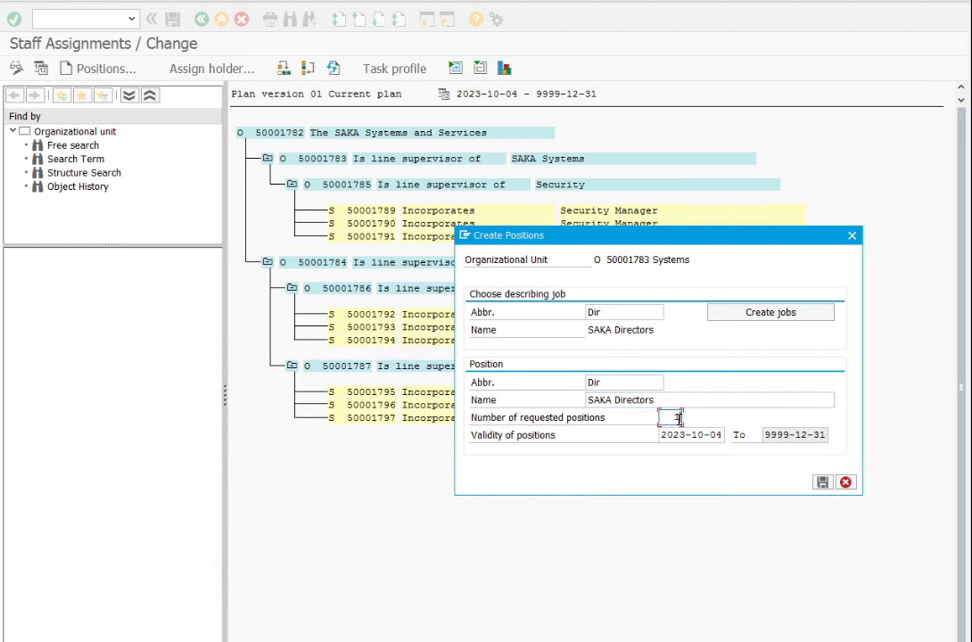
key("BackSpace")
type("2")
left_click(669, 398)
key("BackSpace")
key("BackSpace")
key("BackSpace")
key("BackSpace")
key("BackSpace")
key("BackSpace")
key("BackSpace")
key("BackSpace")
key("BackSpace")
key("BackSpace")
key("BackSpace")
key("BackSpace")
key("BackSpace")
key("BackSpace")
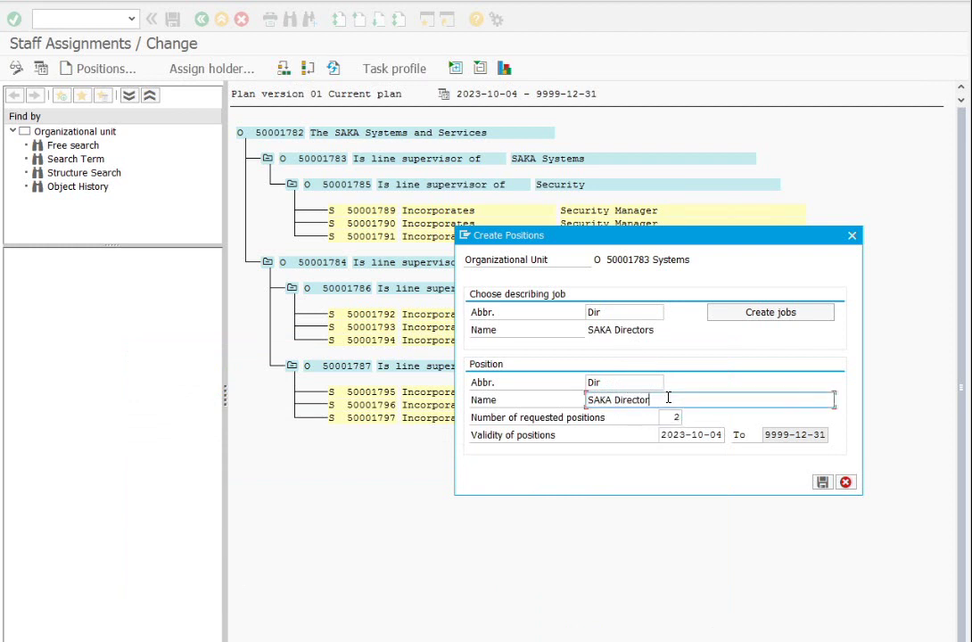
type("Director")
left_click(822, 483)
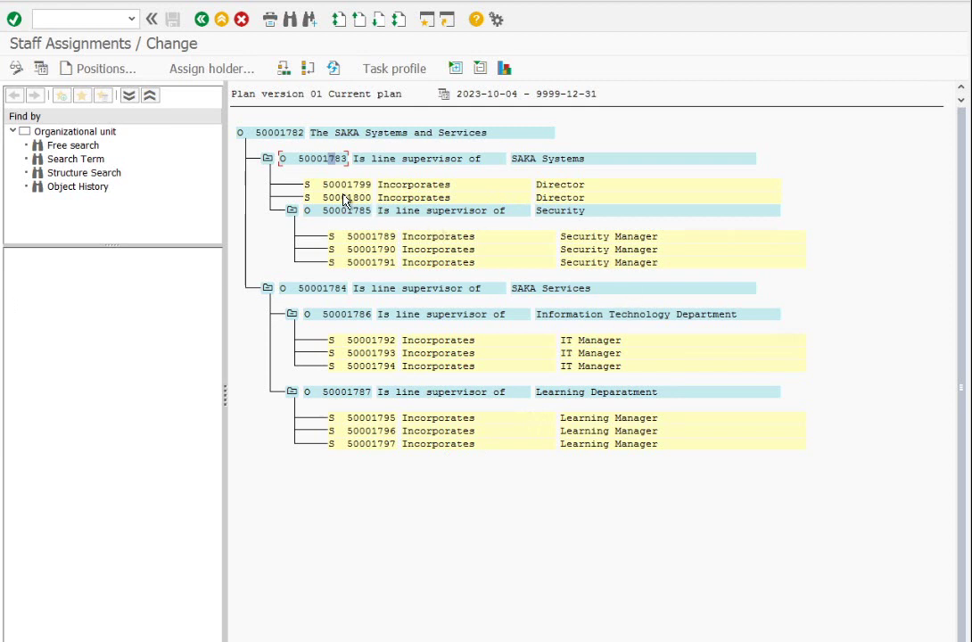
Step: From unit 50001783, create the job ceo named SAKA Ceo for a new position
left_click(307, 185)
key("Down")
left_click(312, 162)
left_click(102, 68)
left_click_drag(365, 147, 716, 182)
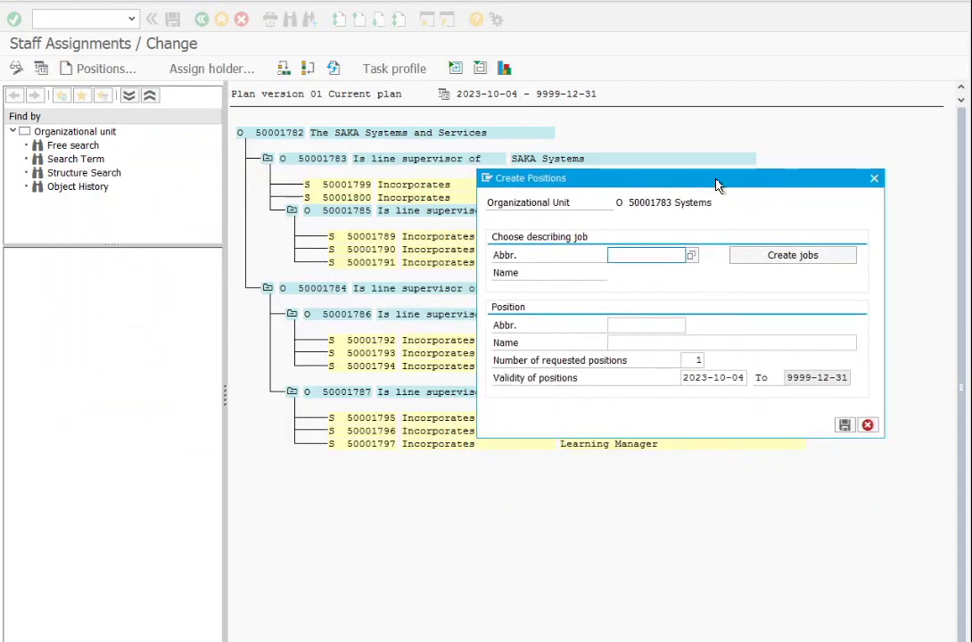
type("ceo")
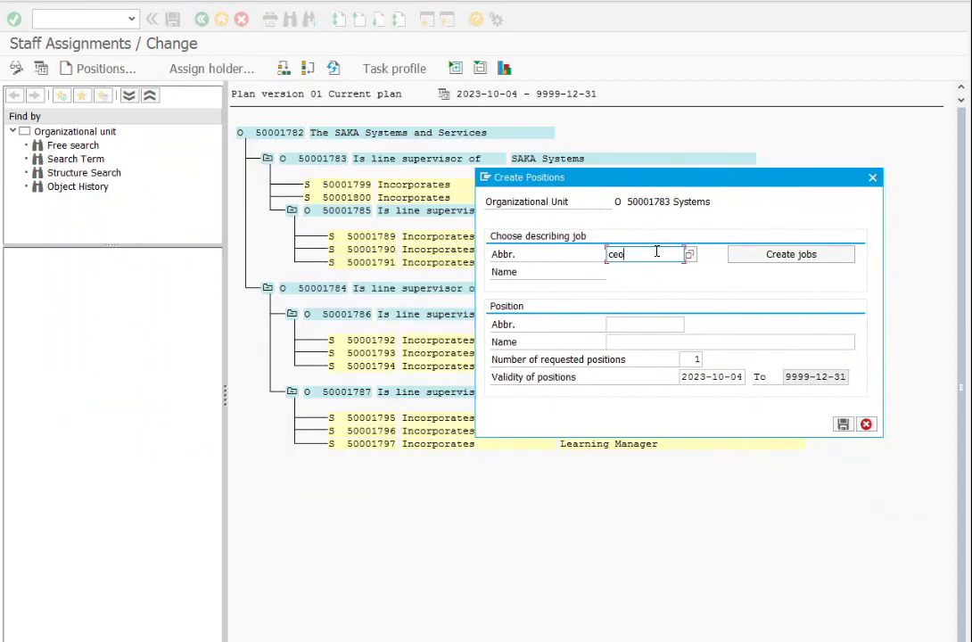
left_click(782, 257)
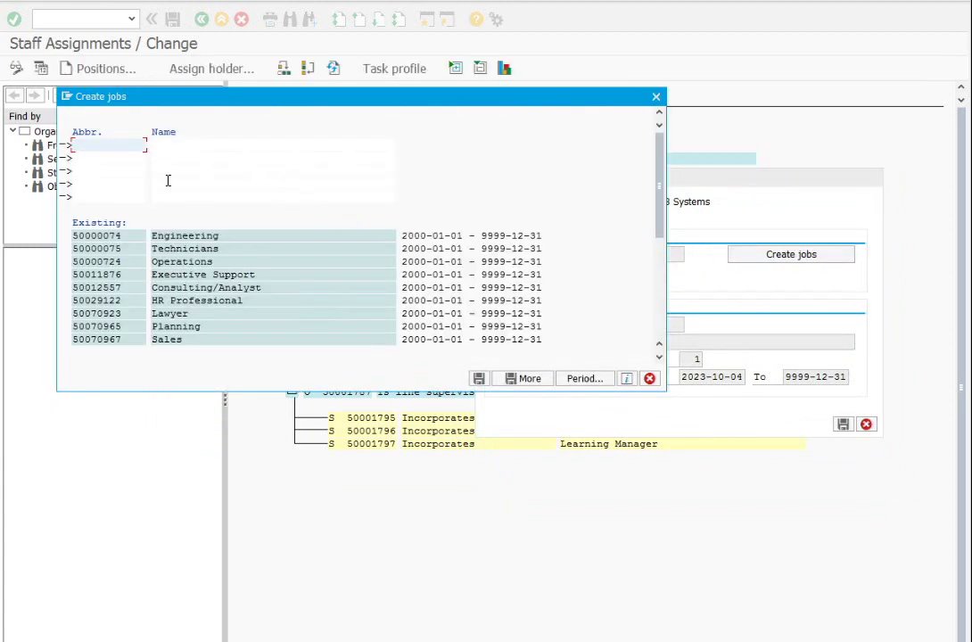
type("ceo")
key("Tab")
type("S")
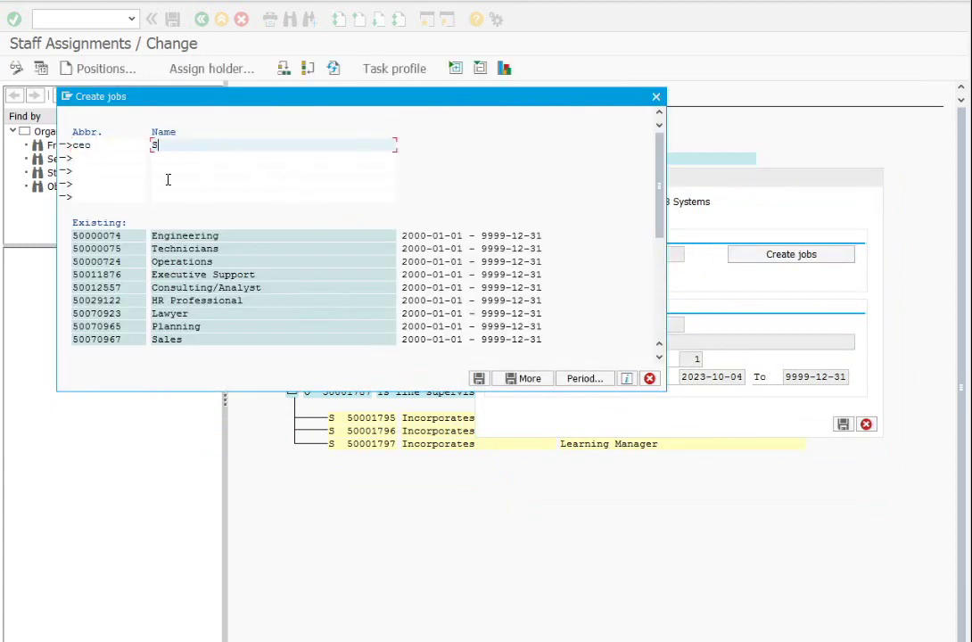
type("AKA Ceo")
left_click(479, 378)
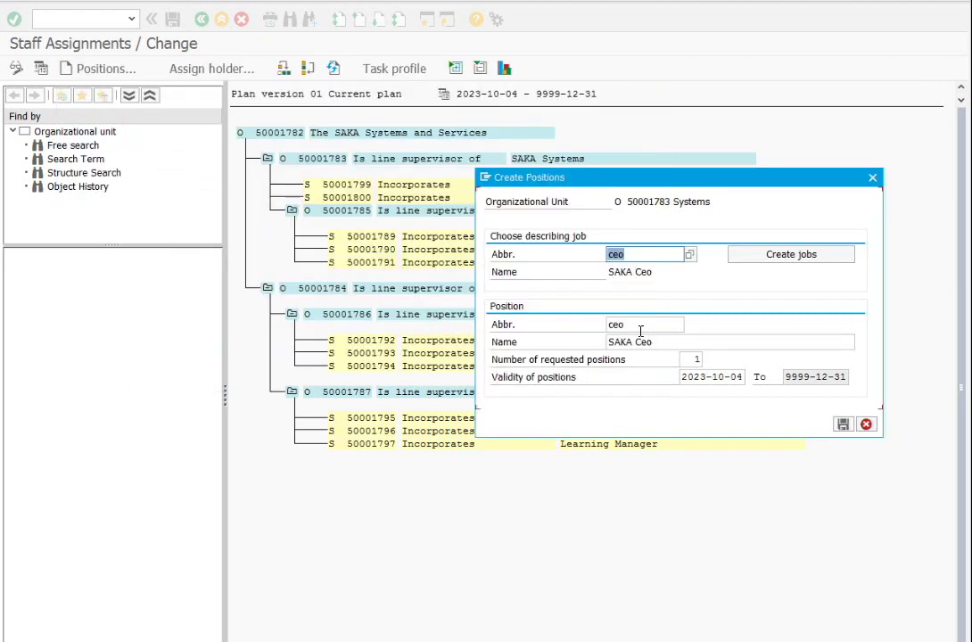
Step: Name the new position Chief Executive Officer and save it
left_click(658, 341)
key("BackSpace")
key("BackSpace")
key("BackSpace")
key("BackSpace")
key("BackSpace")
key("BackSpace")
key("BackSpace")
key("BackSpace")
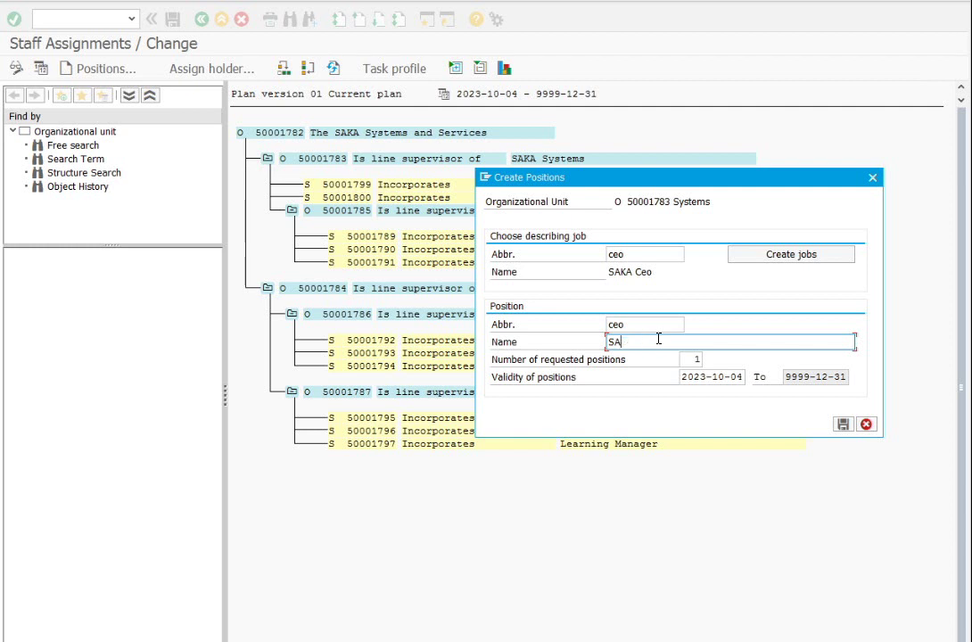
type("Chief Executive Officer")
left_click(843, 425)
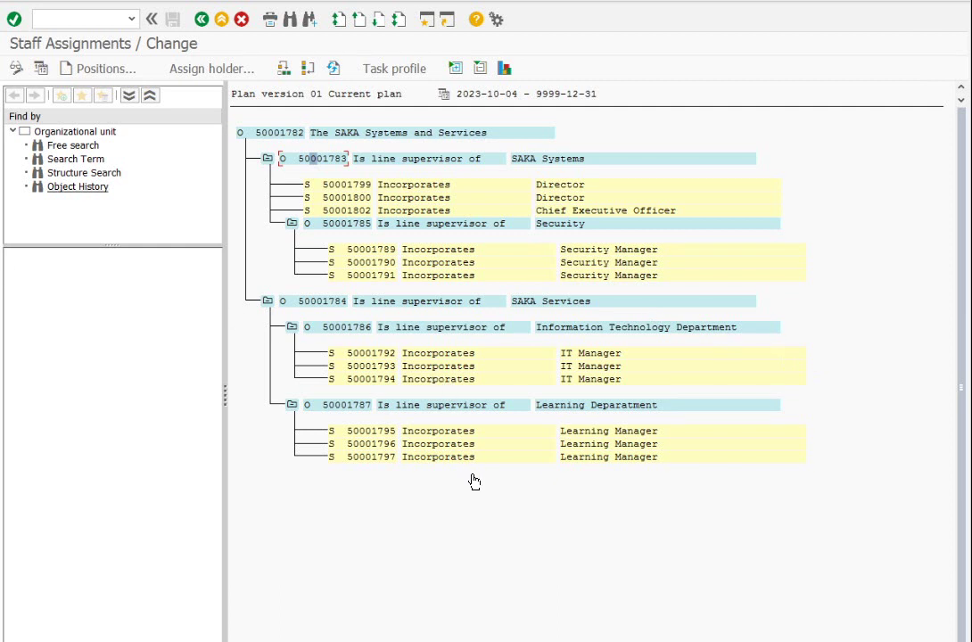
Step: Make CEO 50001802 chief of SAKA Systems and Security Manager 50001789 chief of Security
left_click(365, 212)
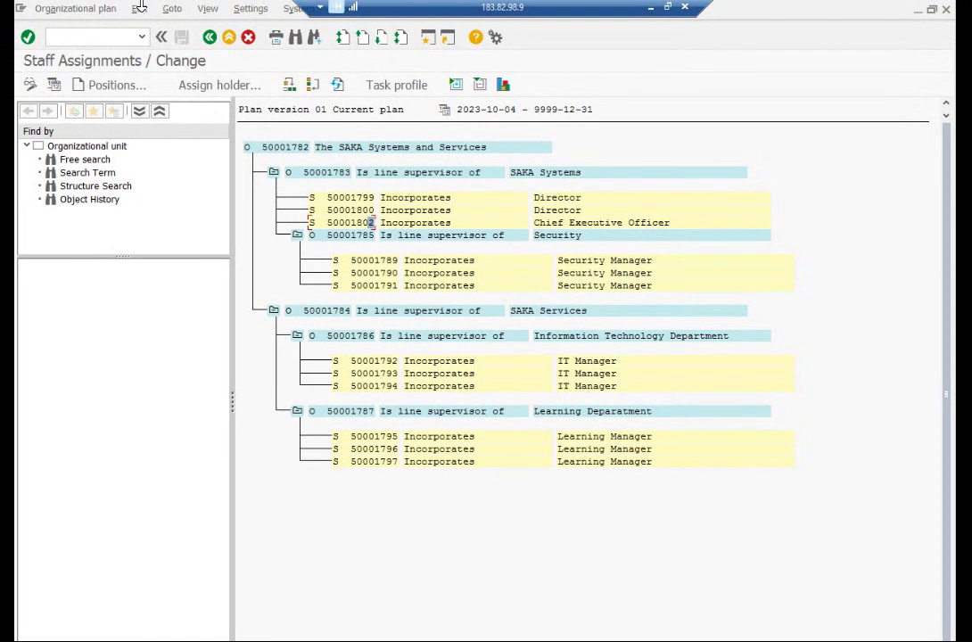
left_click(140, 8)
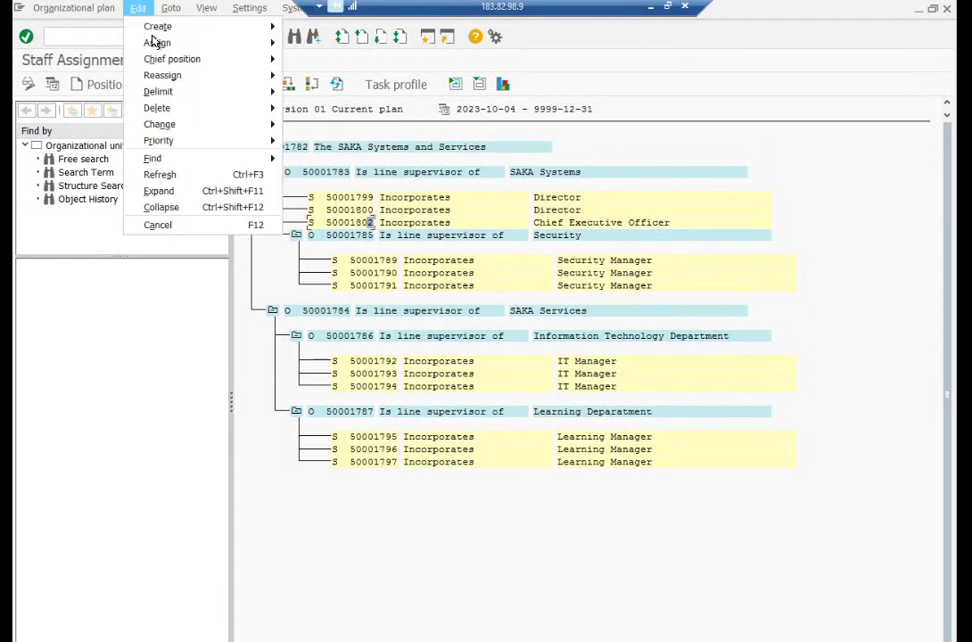
mouse_move(162, 59)
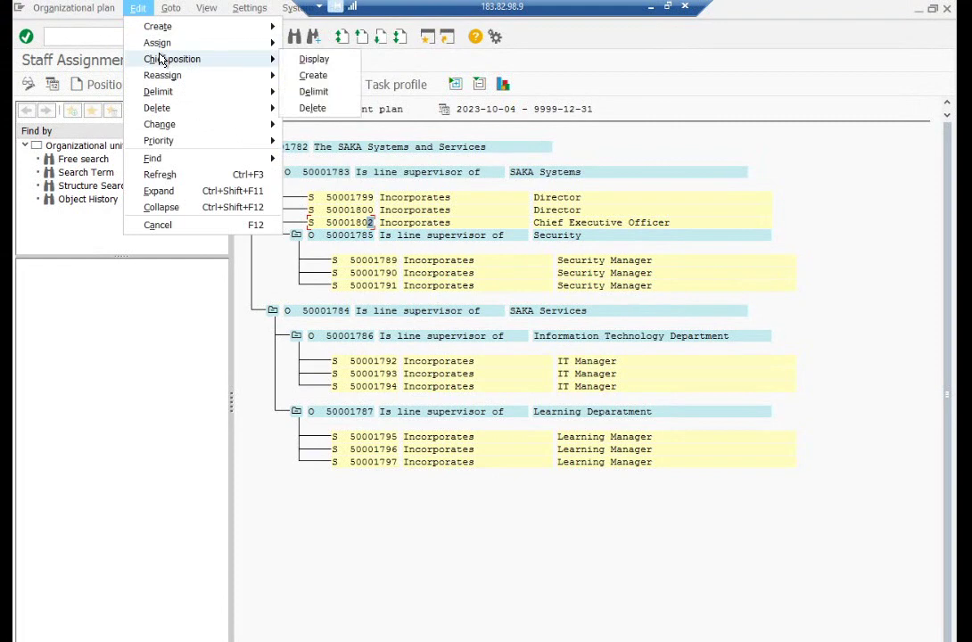
left_click(299, 77)
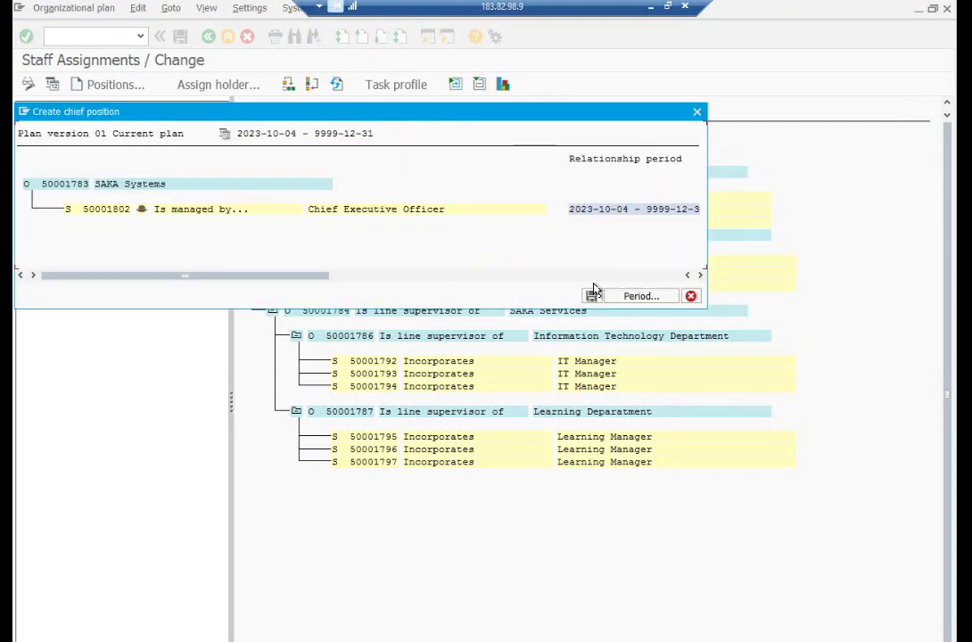
left_click(593, 296)
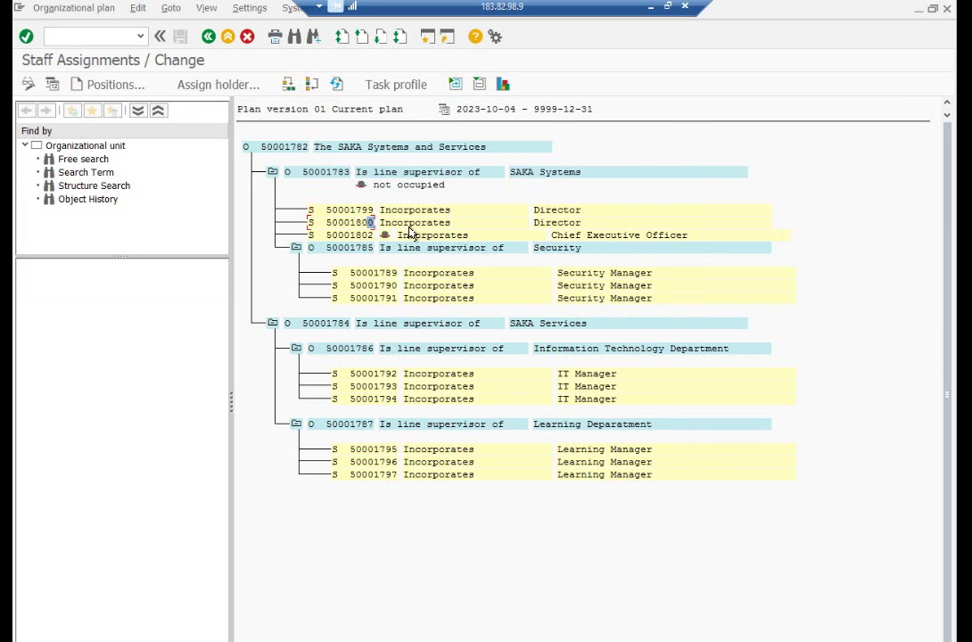
left_click(365, 276)
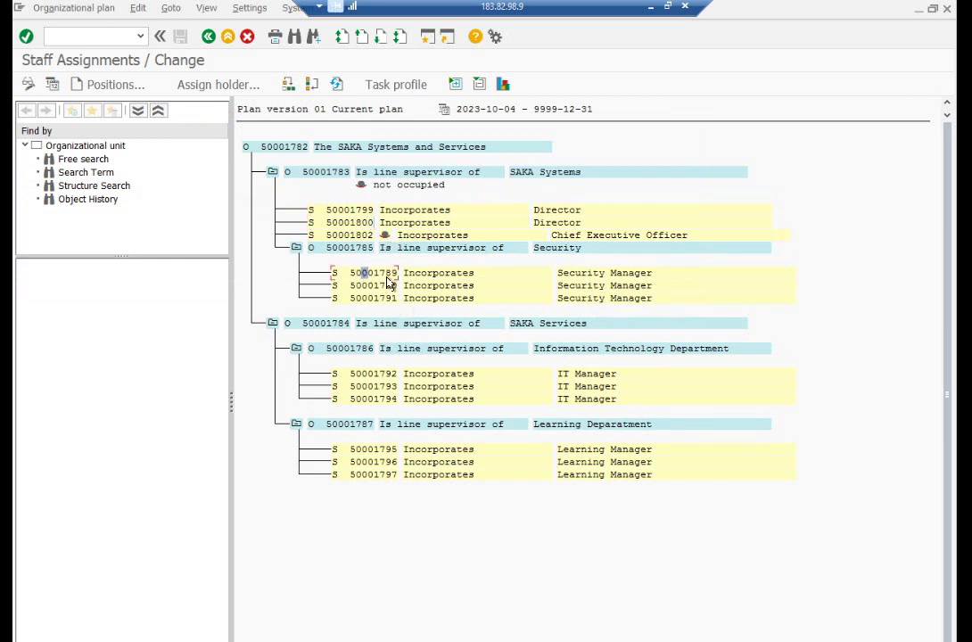
left_click(136, 9)
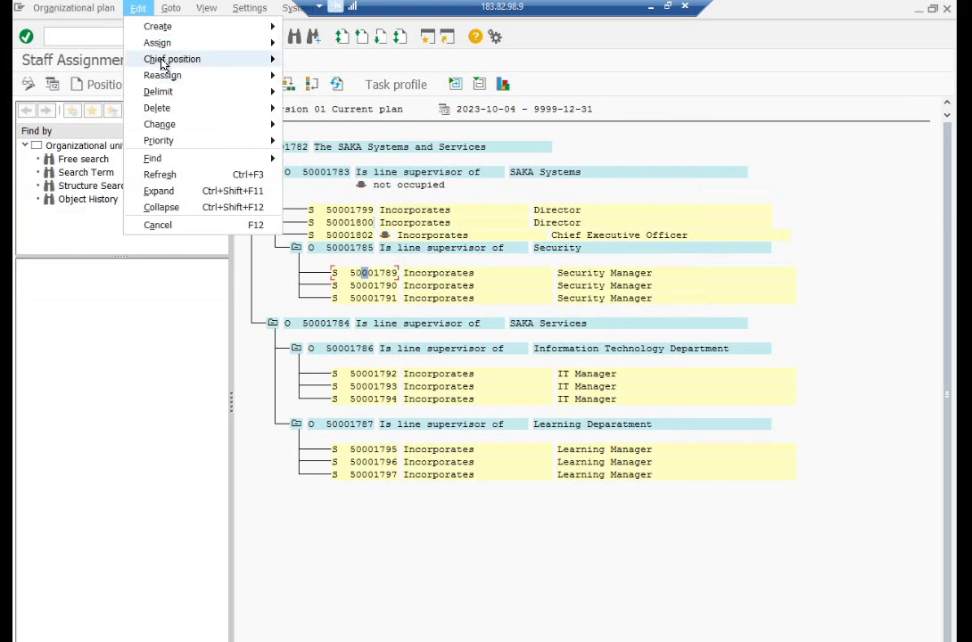
mouse_move(268, 61)
left_click(306, 77)
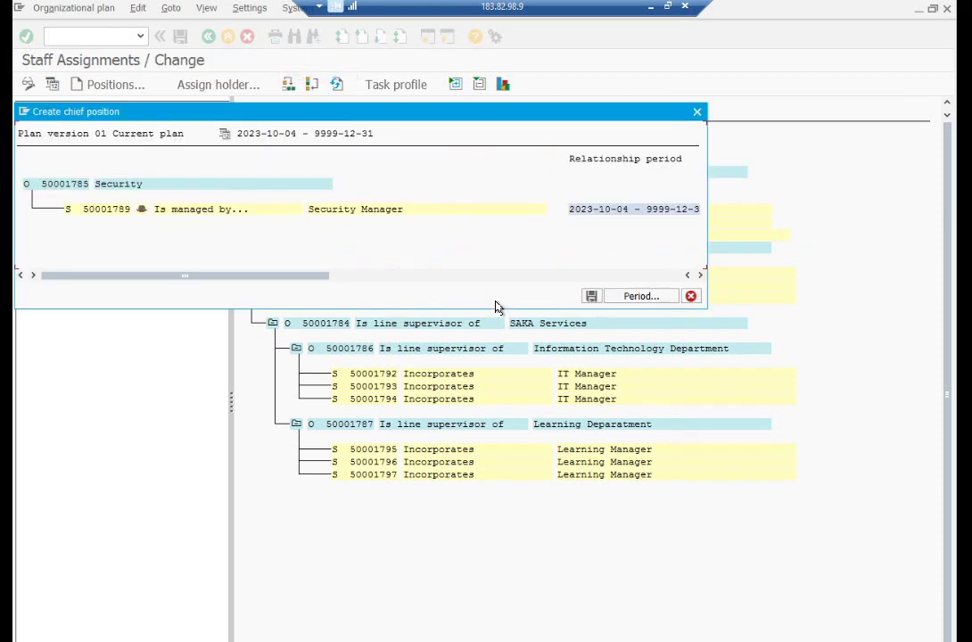
left_click(591, 295)
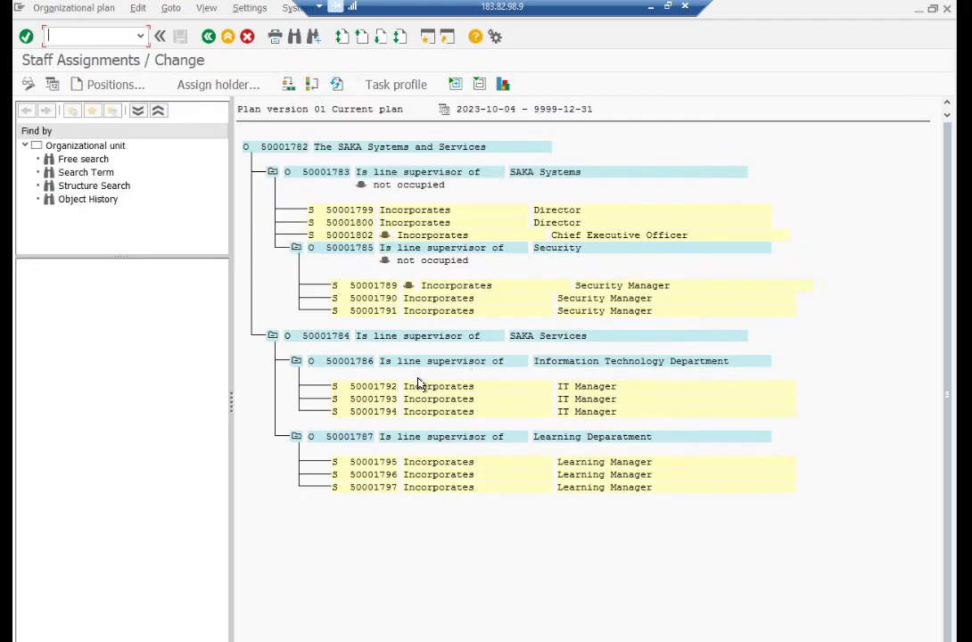
Step: Make IT Manager 50001792 and Learning Manager 50001795 chiefs of their departments
left_click(390, 386)
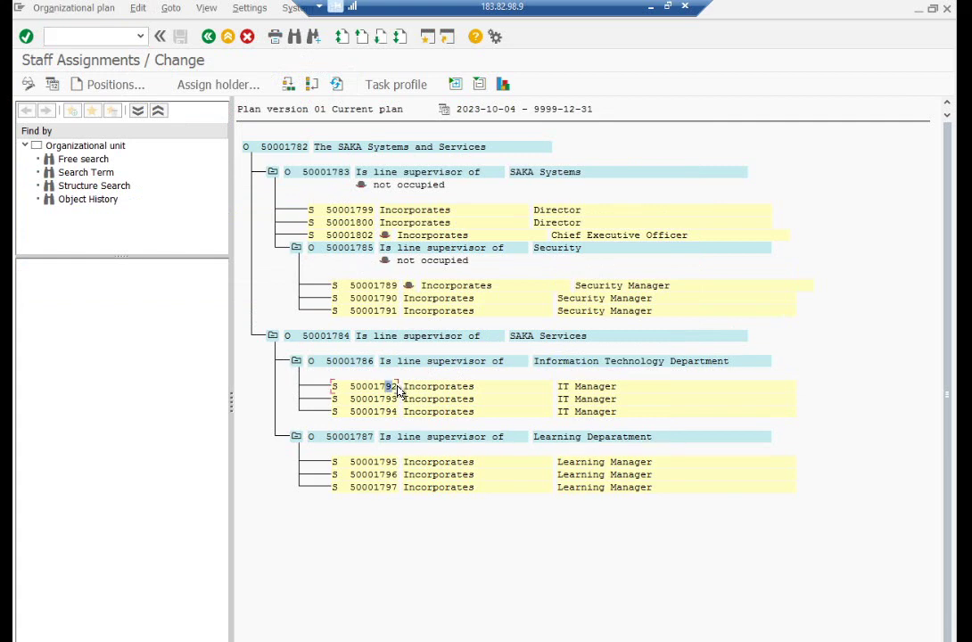
left_click(138, 9)
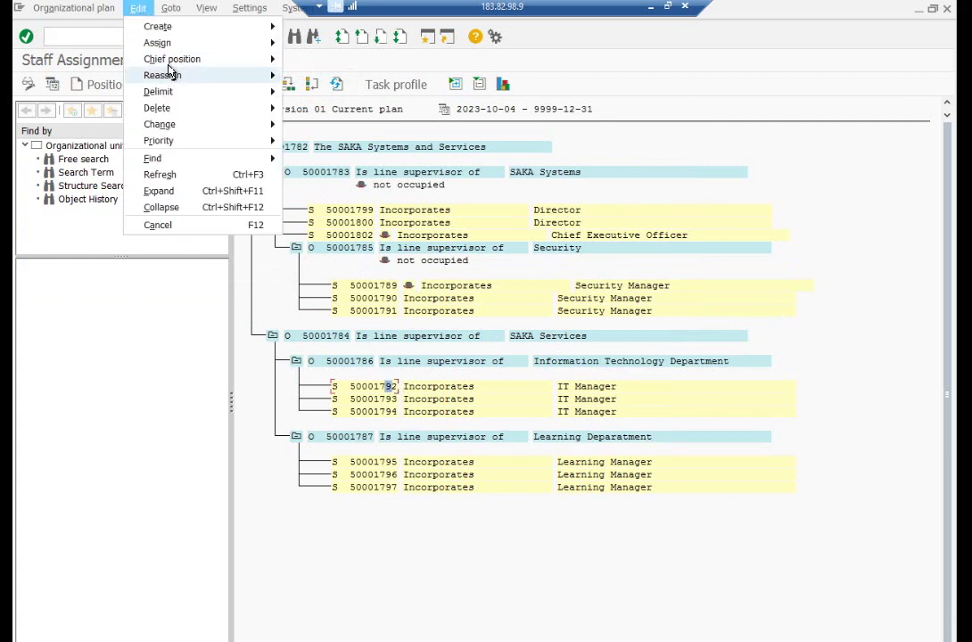
mouse_move(174, 59)
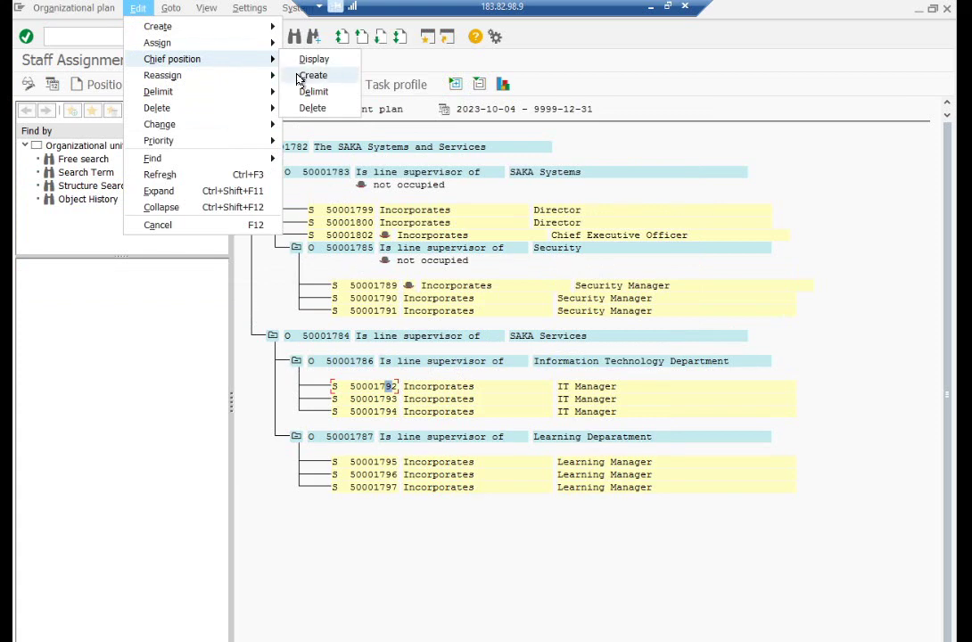
left_click(304, 75)
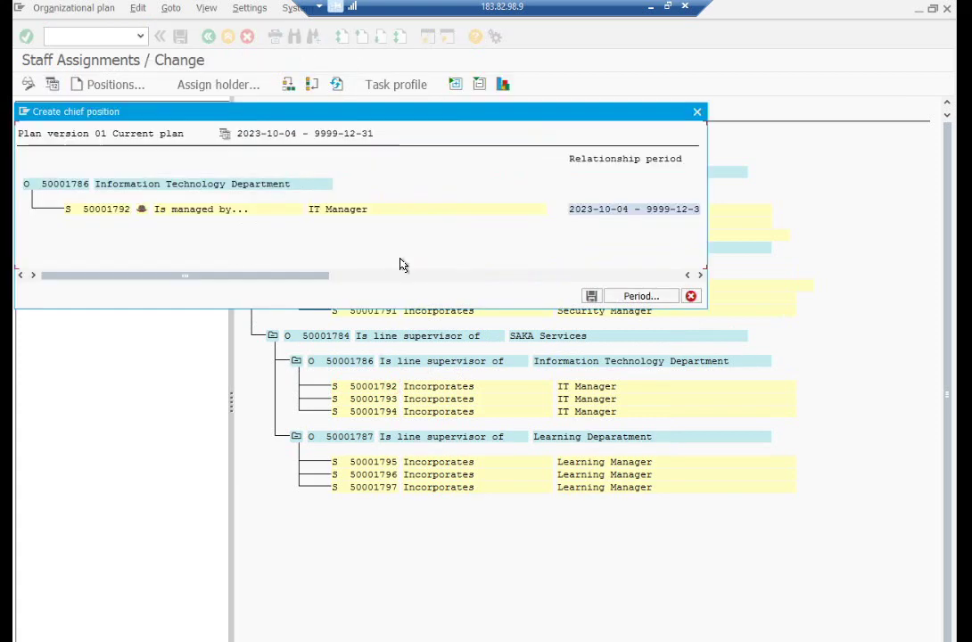
left_click(591, 296)
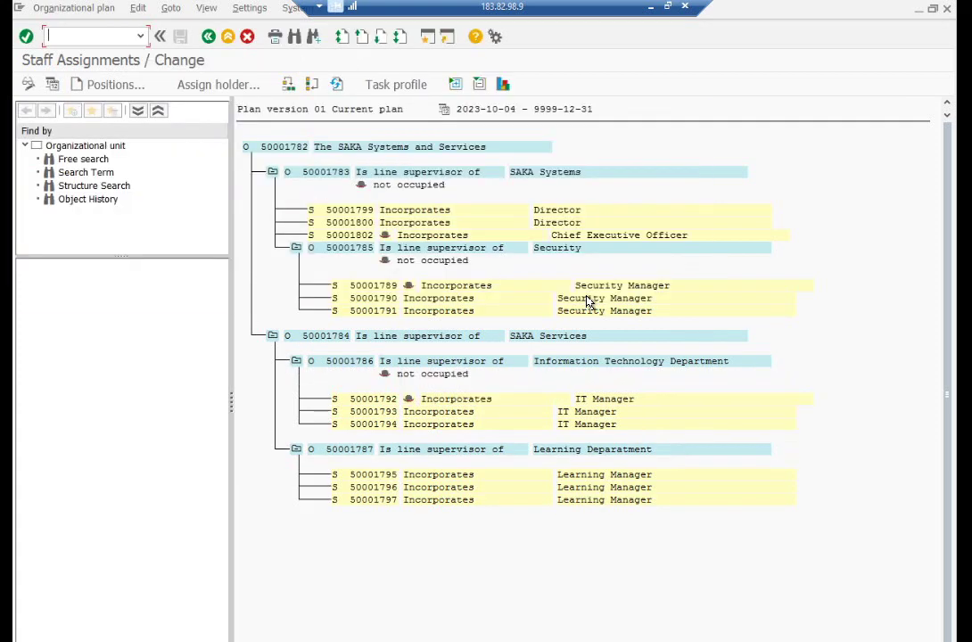
left_click(385, 474)
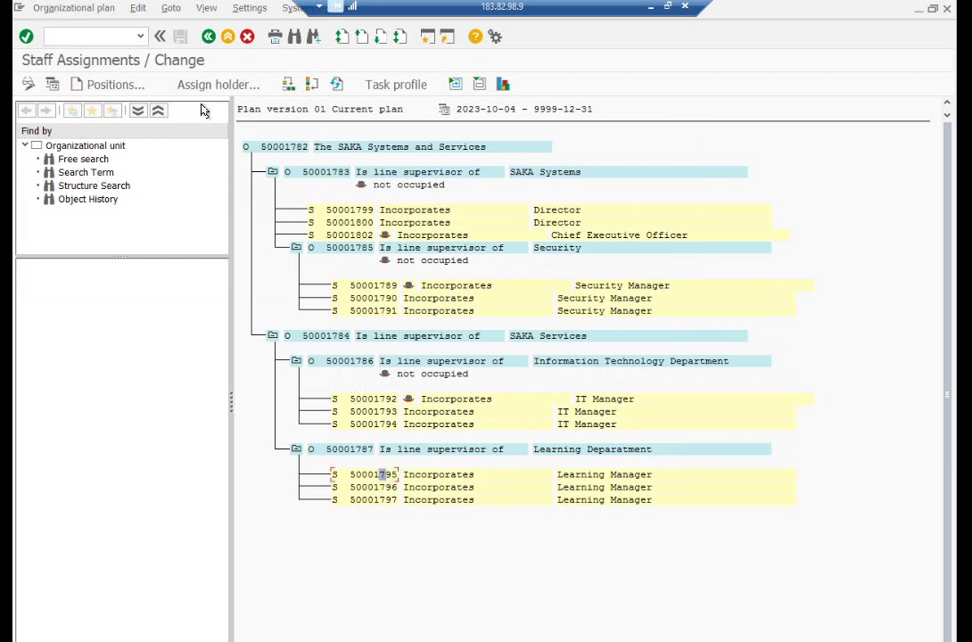
left_click(139, 11)
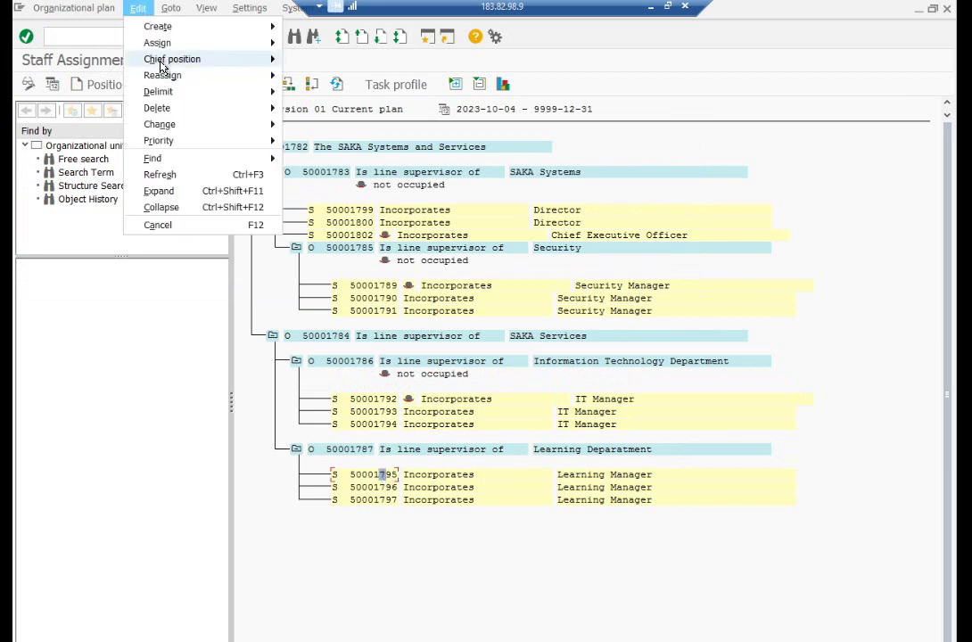
left_click(313, 75)
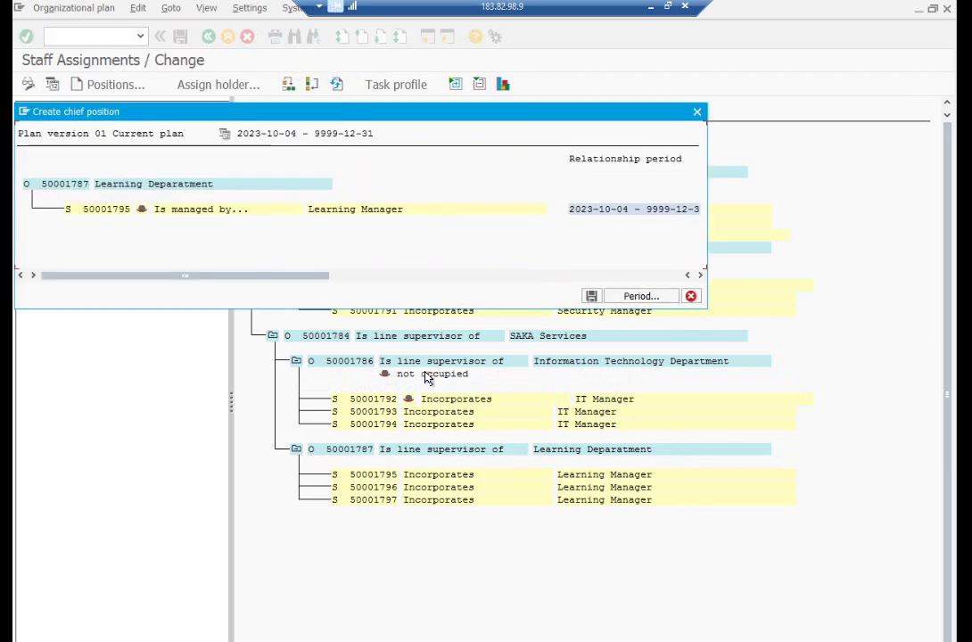
left_click(591, 296)
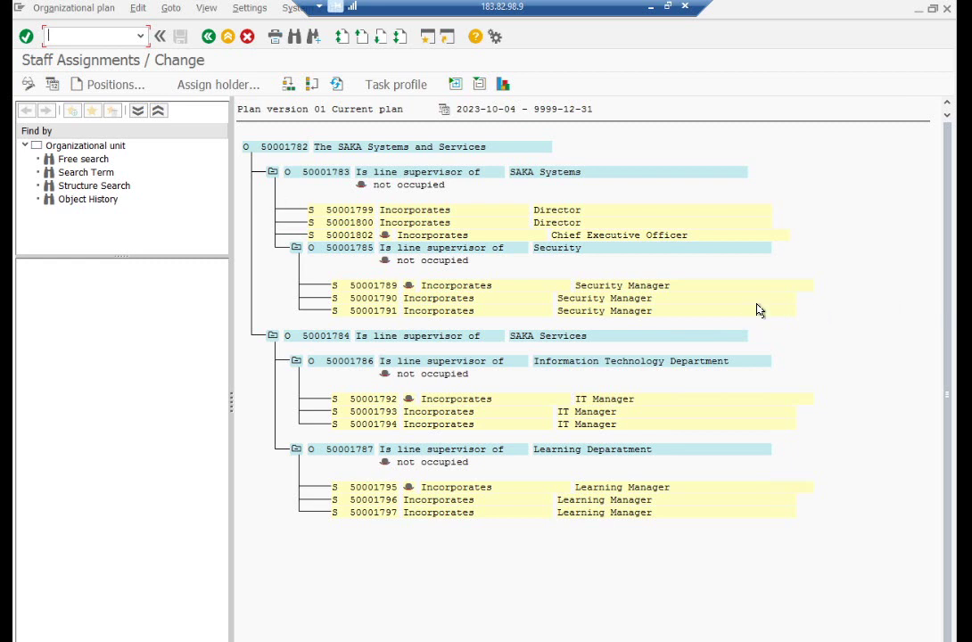
left_click(365, 237)
Step: In the SAKA Systems reporting structure, place Director 50001800 under Director 50001799
left_click(165, 9)
left_click(201, 77)
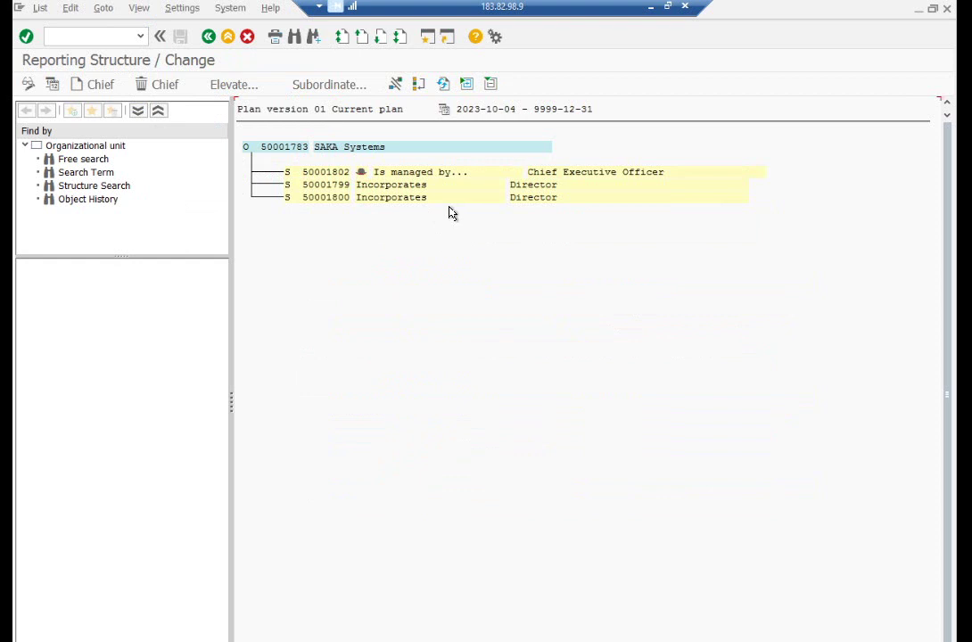
left_click(330, 185)
left_click(233, 84)
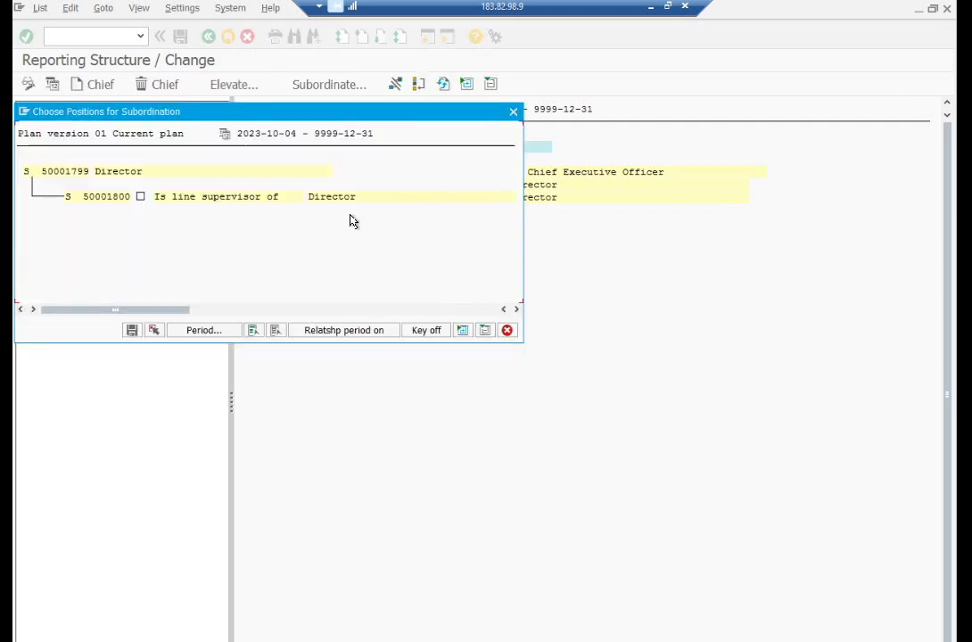
left_click(141, 200)
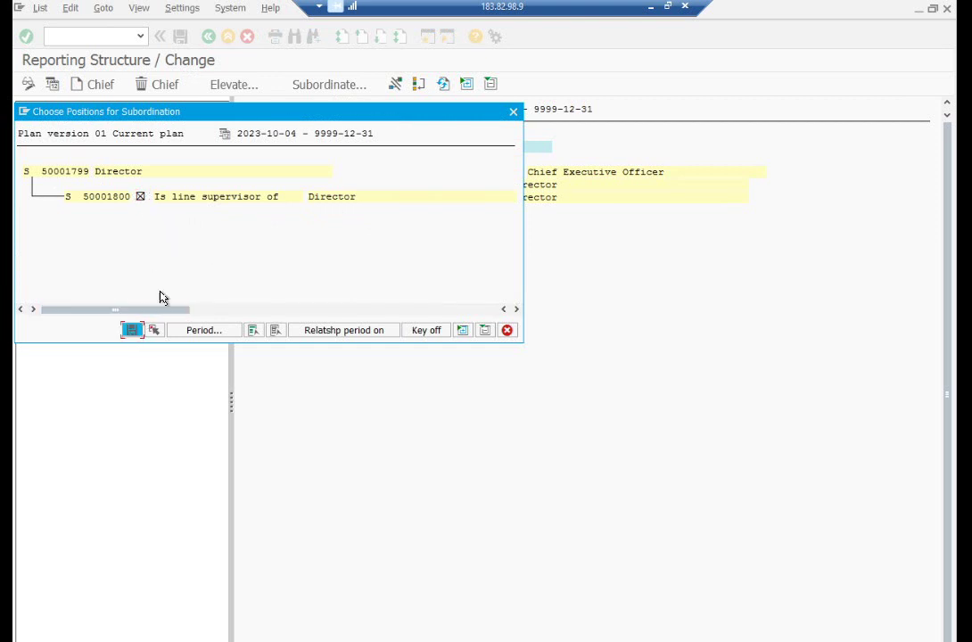
key("Return")
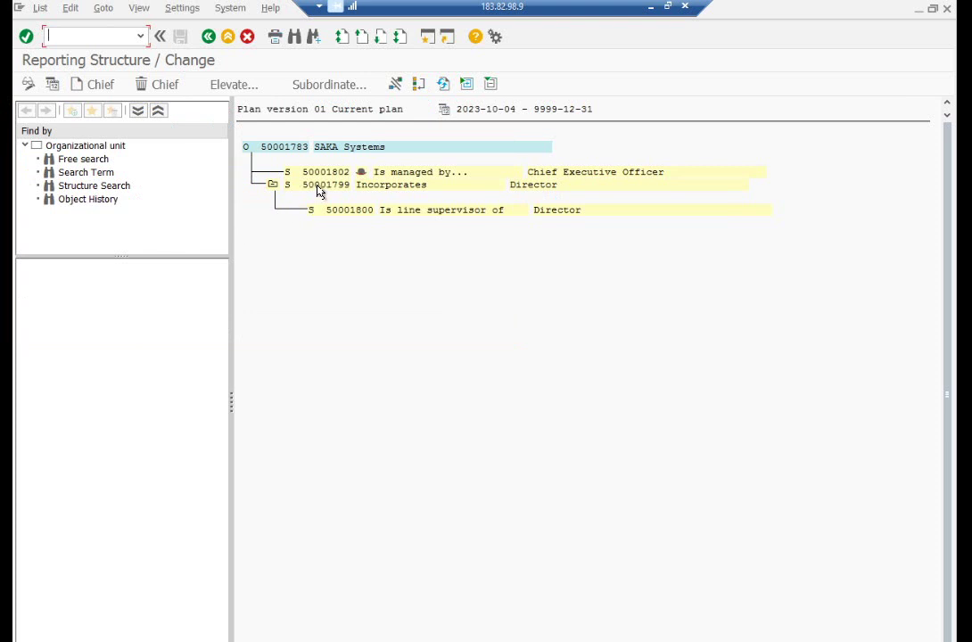
left_click(241, 90)
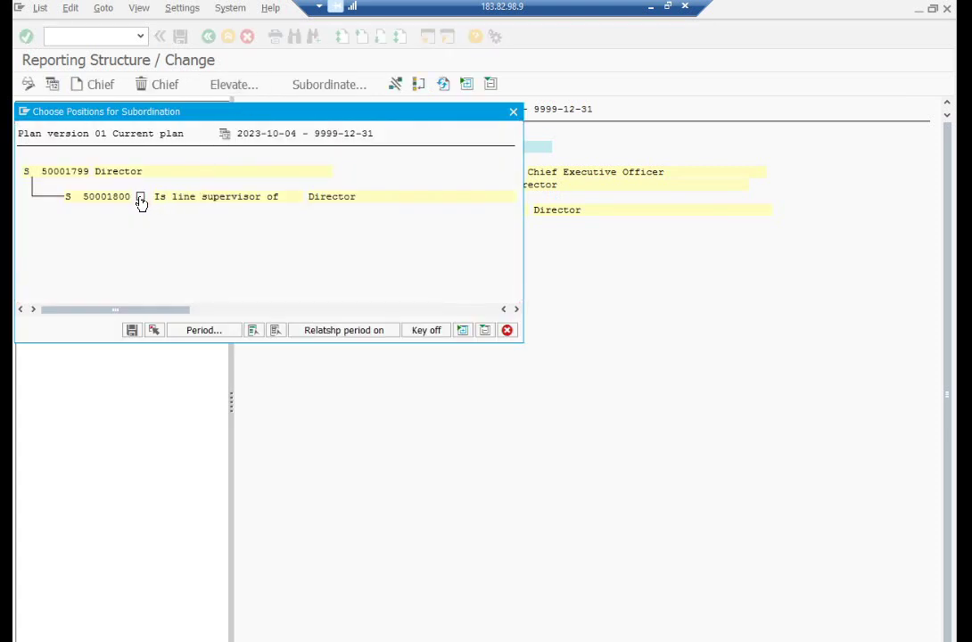
left_click(142, 197)
left_click(131, 330)
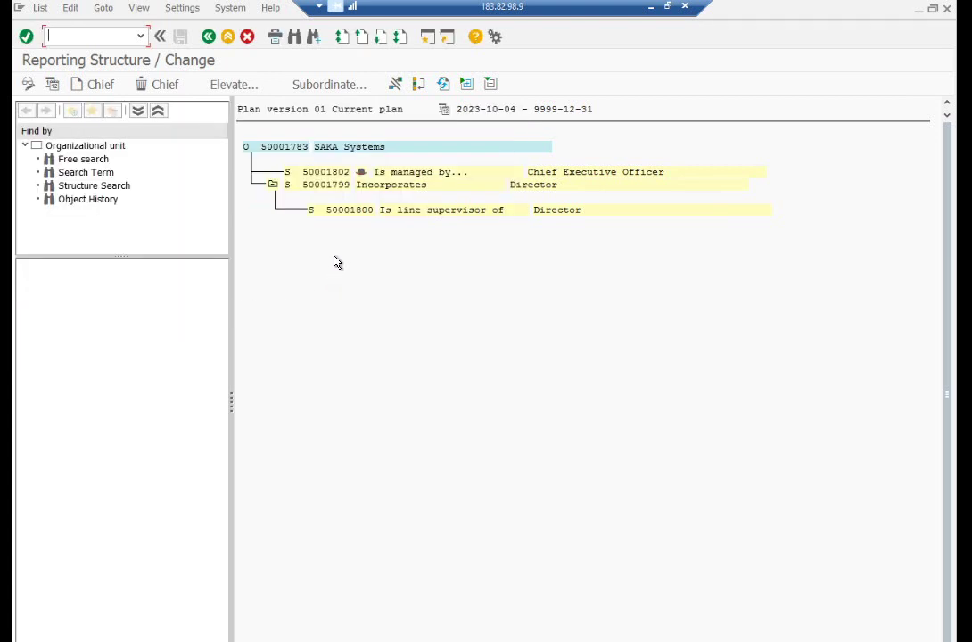
Step: Delete the unwanted Incorporates relationship under Director 50001799
left_click(336, 185)
left_click(235, 89)
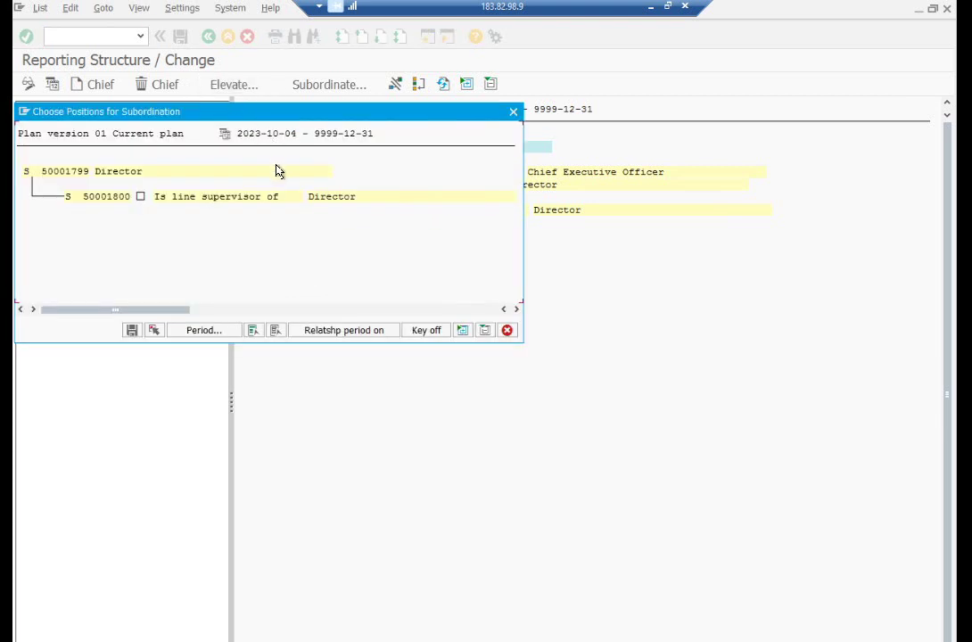
left_click(513, 111)
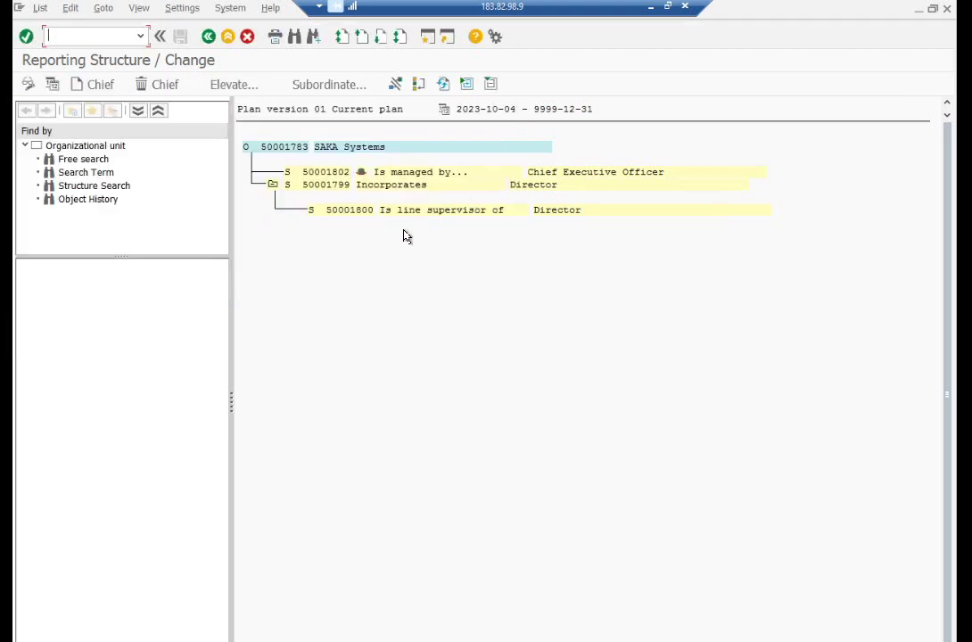
left_click(323, 184)
left_click(395, 85)
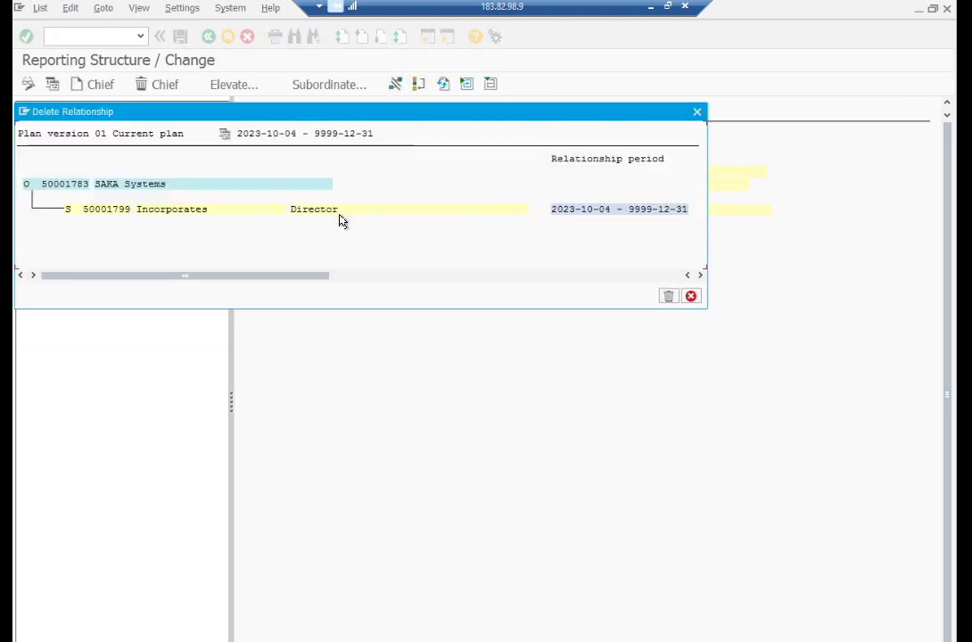
left_click(669, 297)
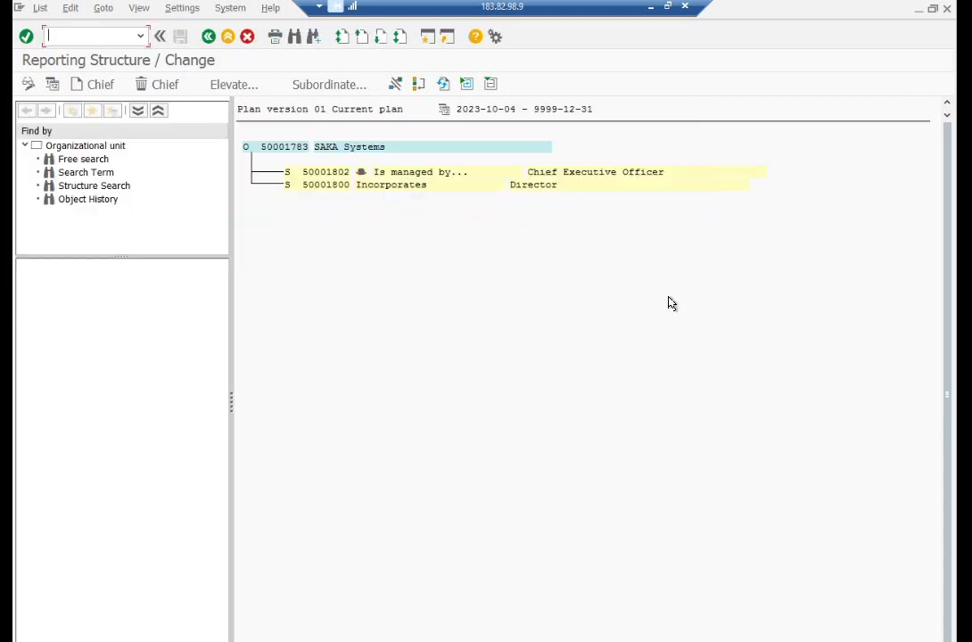
Step: Subordinate Director 50001800 to Chief Executive Officer 50001802, then go back
left_click(328, 172)
left_click(236, 87)
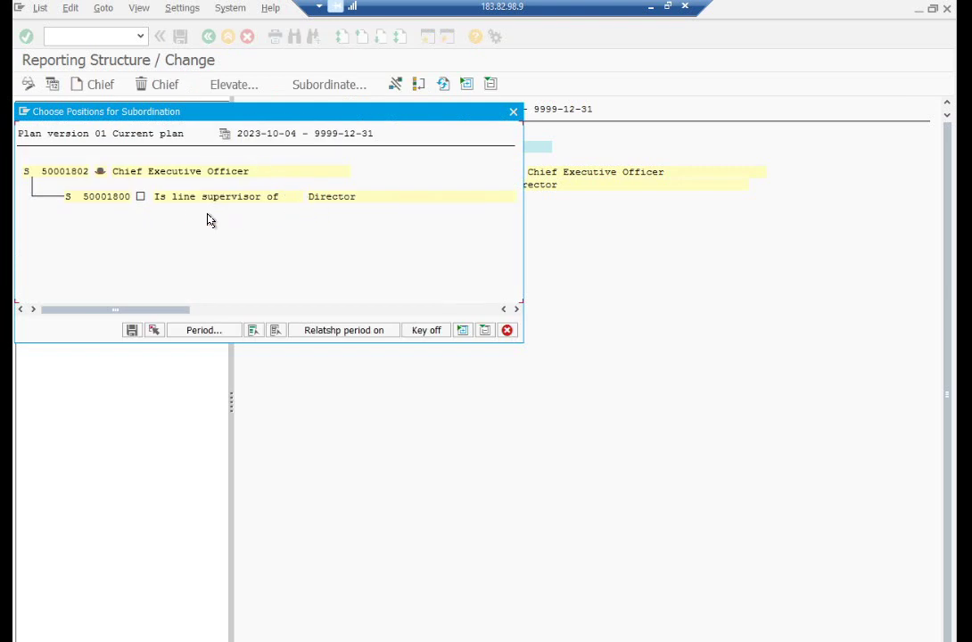
left_click(140, 197)
left_click(135, 330)
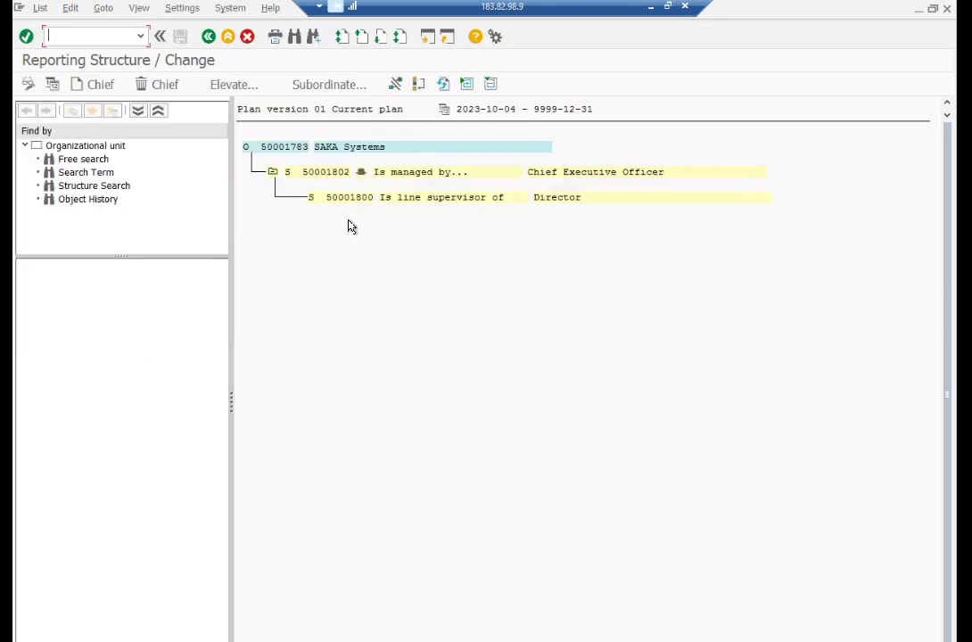
left_click(209, 38)
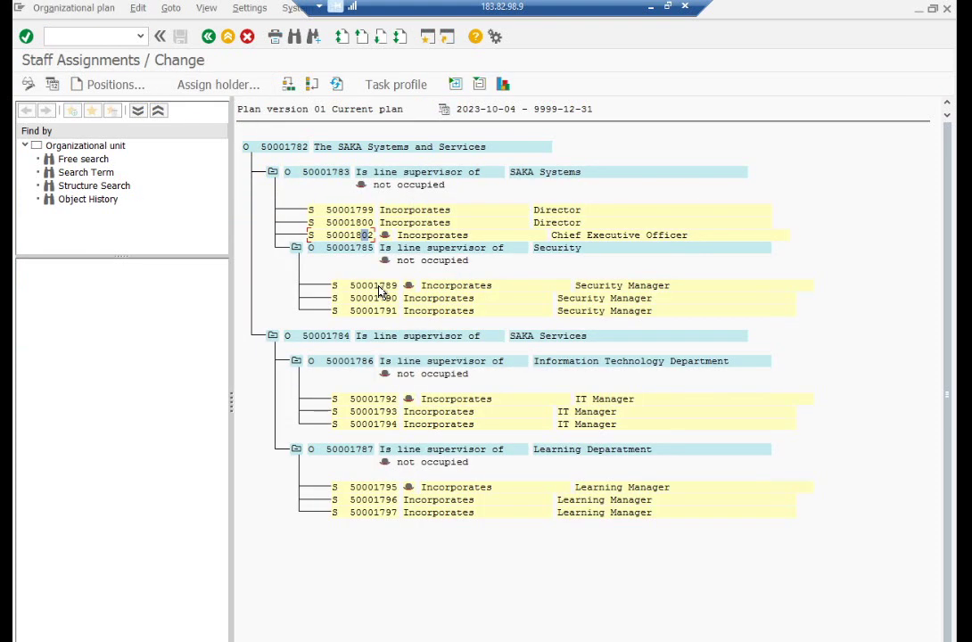
Step: Make Security Managers 50001790 and 50001791 report to Security Manager 50001789
left_click(171, 9)
left_click(185, 76)
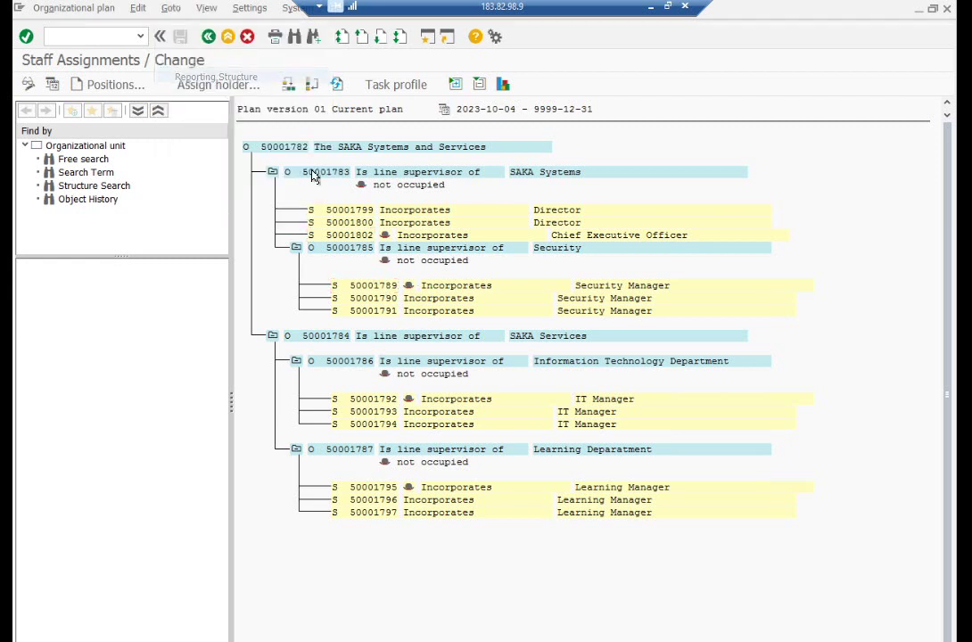
left_click(319, 172)
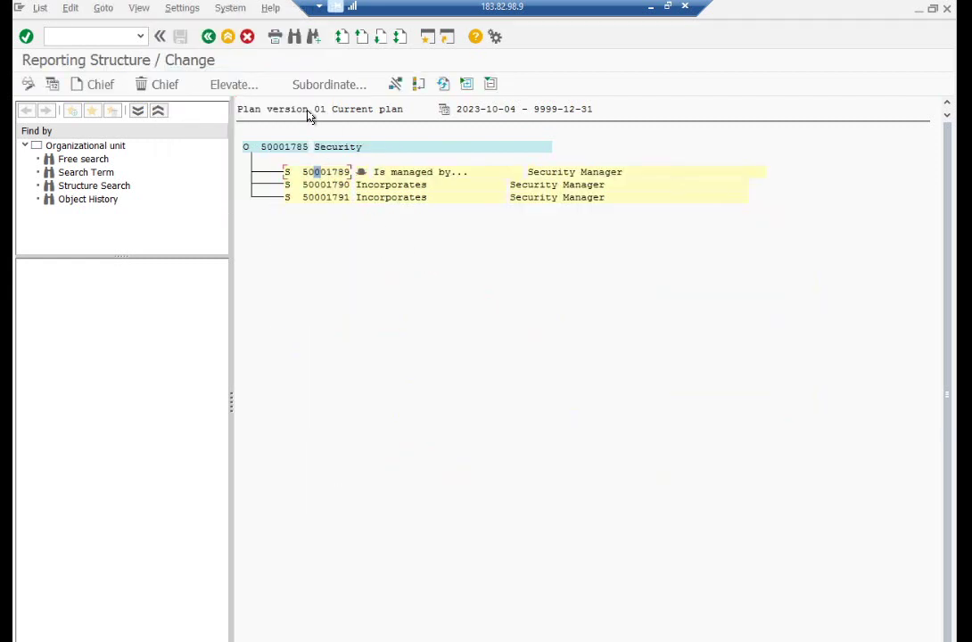
left_click(237, 87)
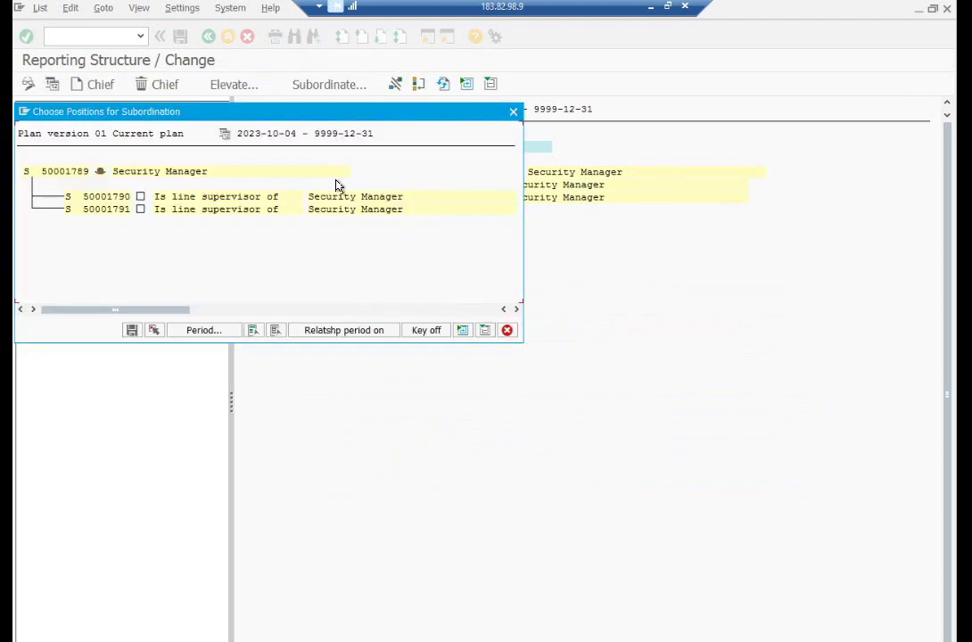
left_click(140, 196)
left_click(140, 208)
left_click(131, 330)
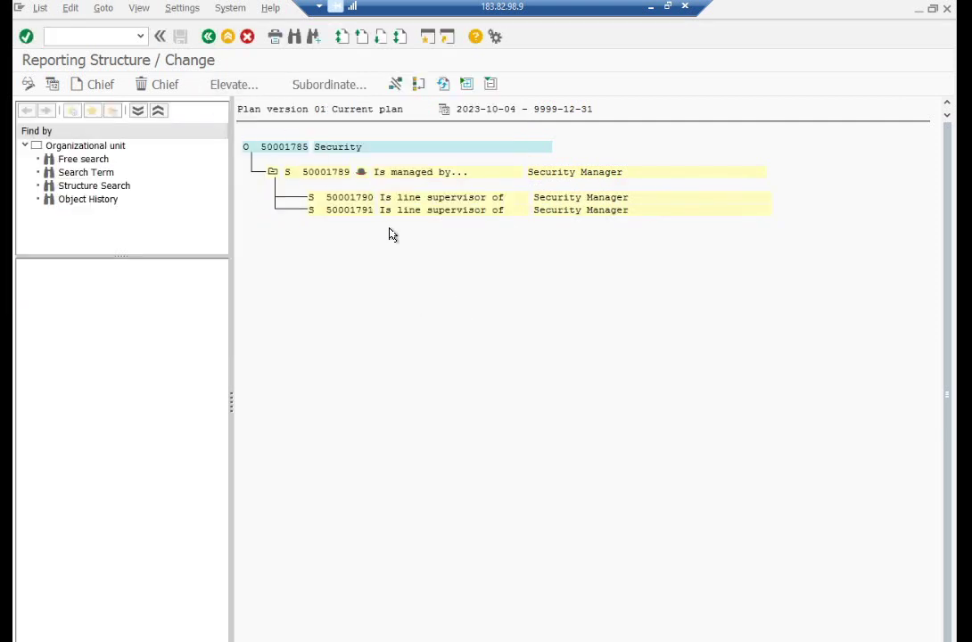
Step: In the IT department reporting structure, place 50001793 under IT Manager 50001792
left_click(387, 399)
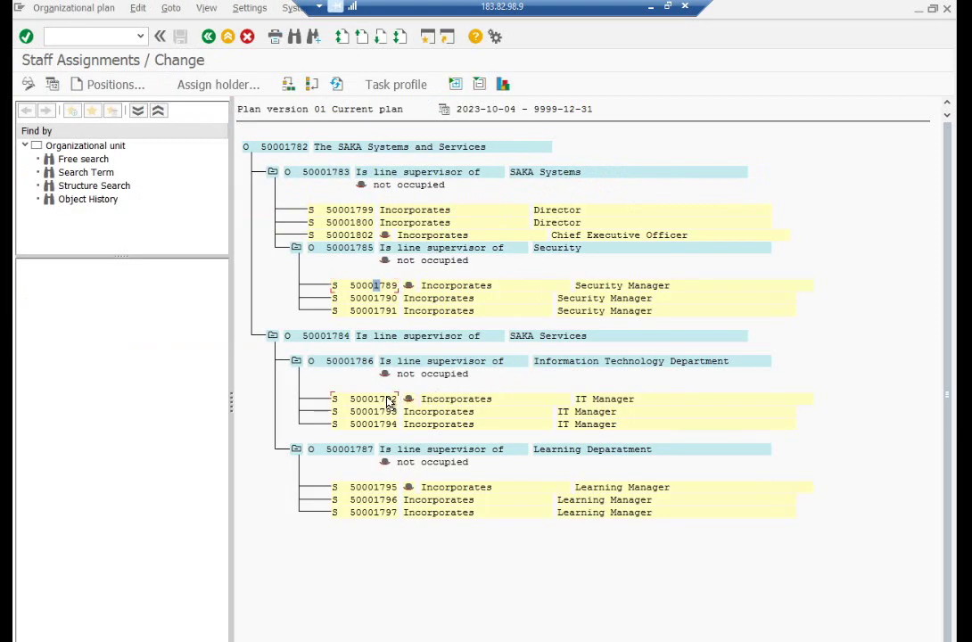
left_click(169, 11)
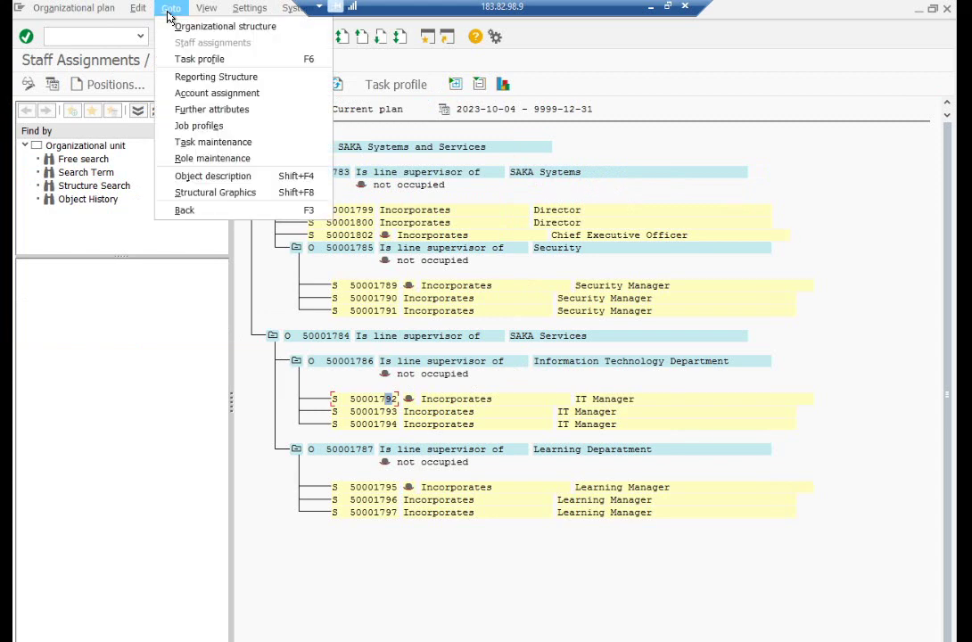
left_click(184, 76)
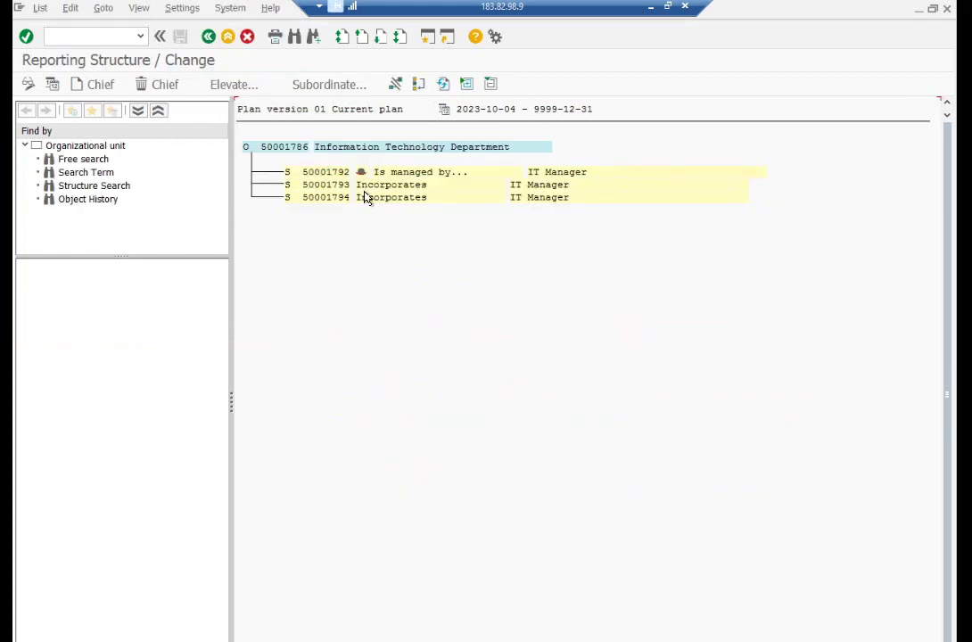
left_click(233, 86)
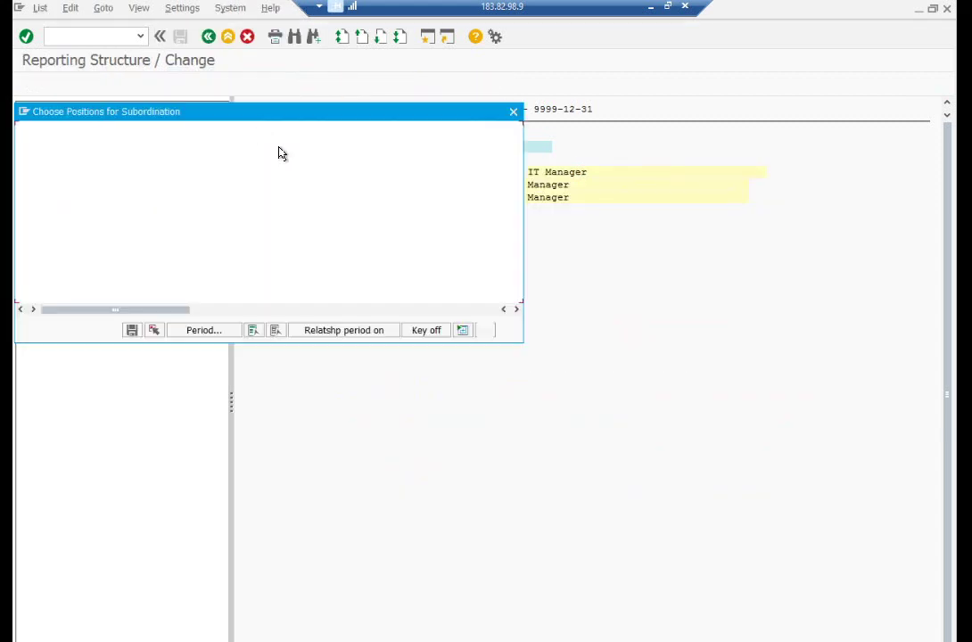
left_click(140, 197)
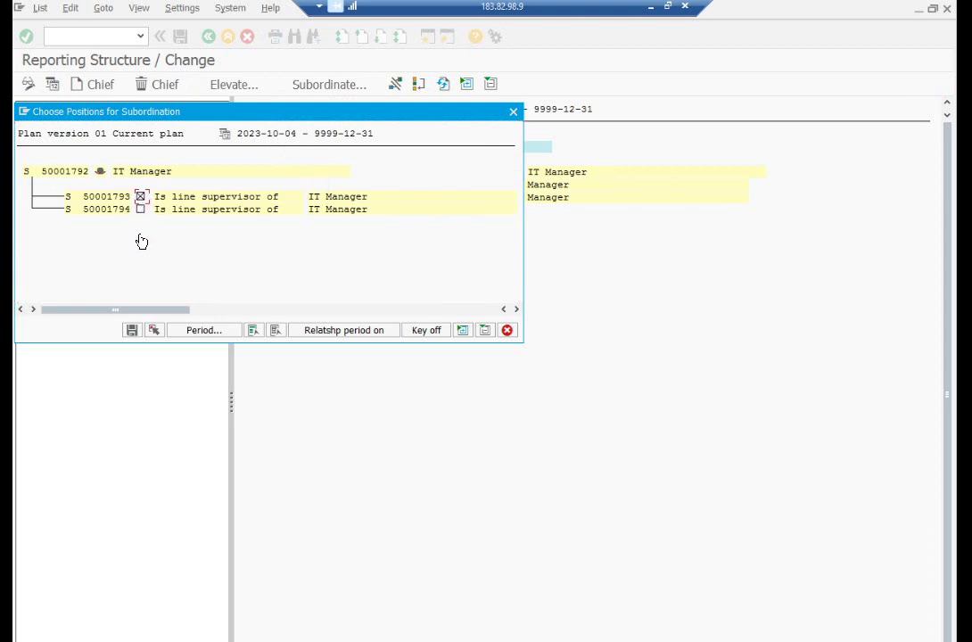
left_click(132, 331)
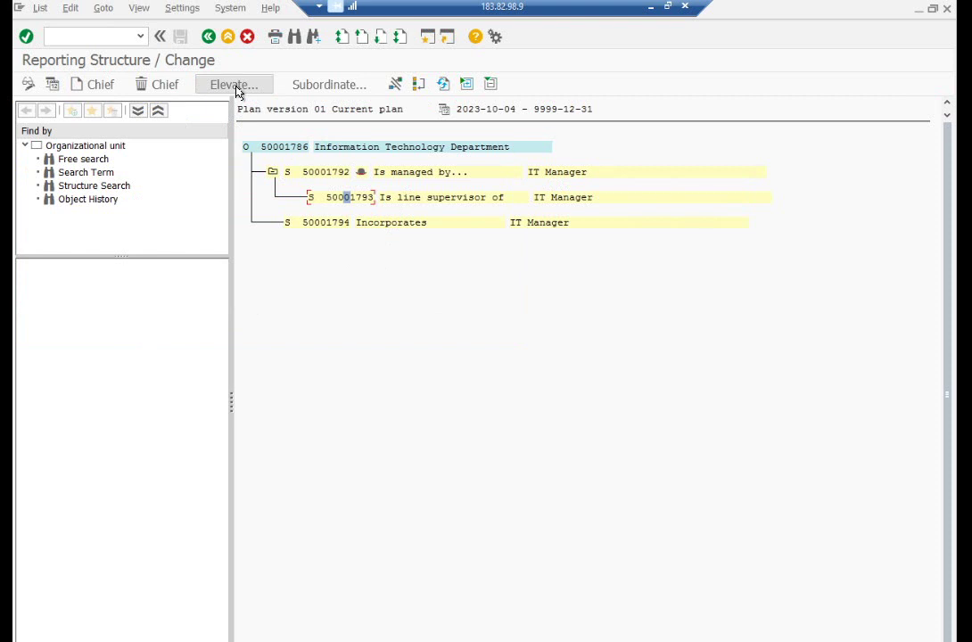
Step: Place 50001794 under 50001793 and go back to the full staff structure
left_click(329, 84)
left_click(140, 197)
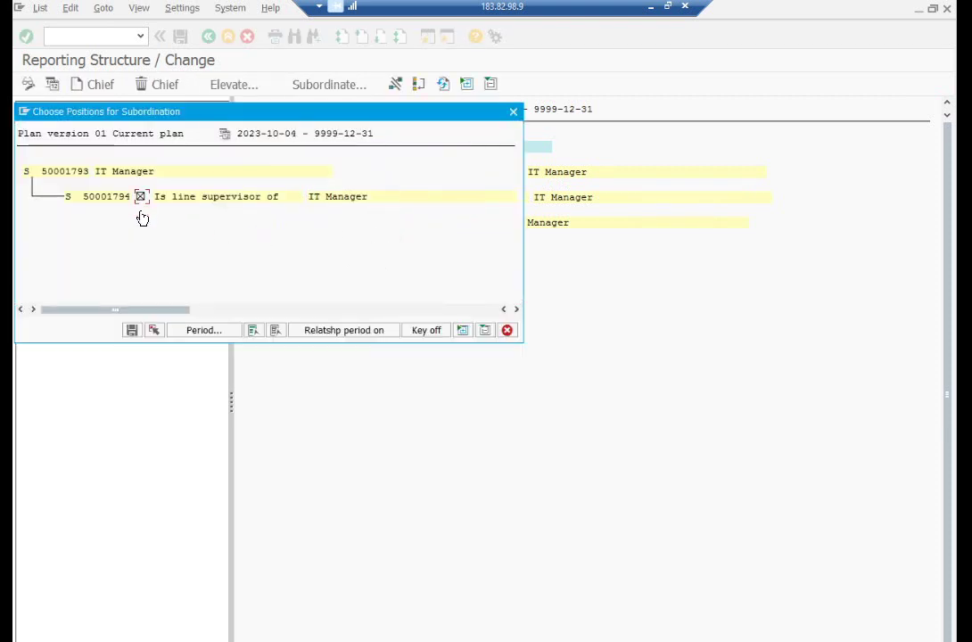
left_click(132, 331)
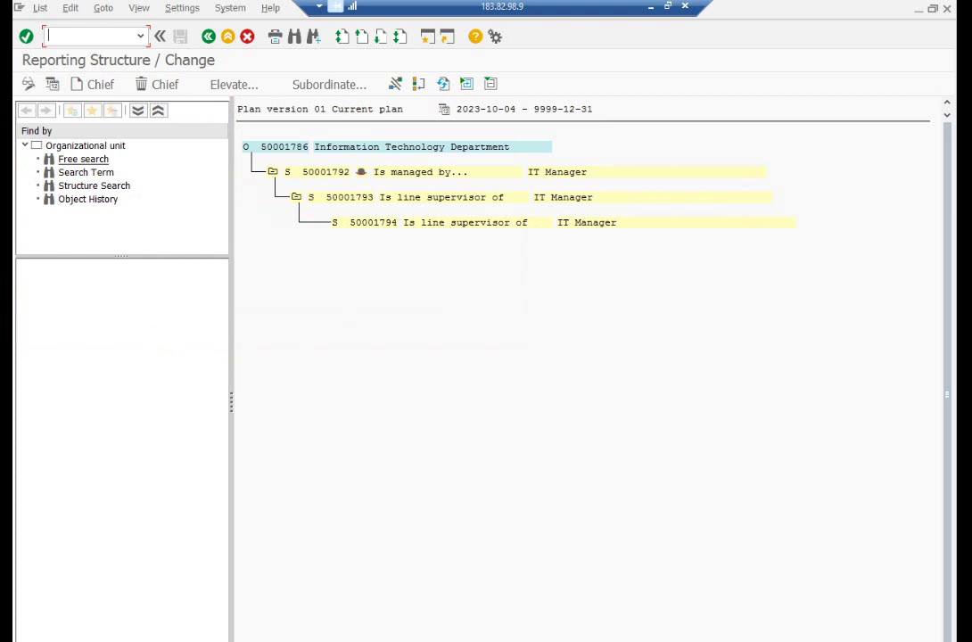
left_click(209, 36)
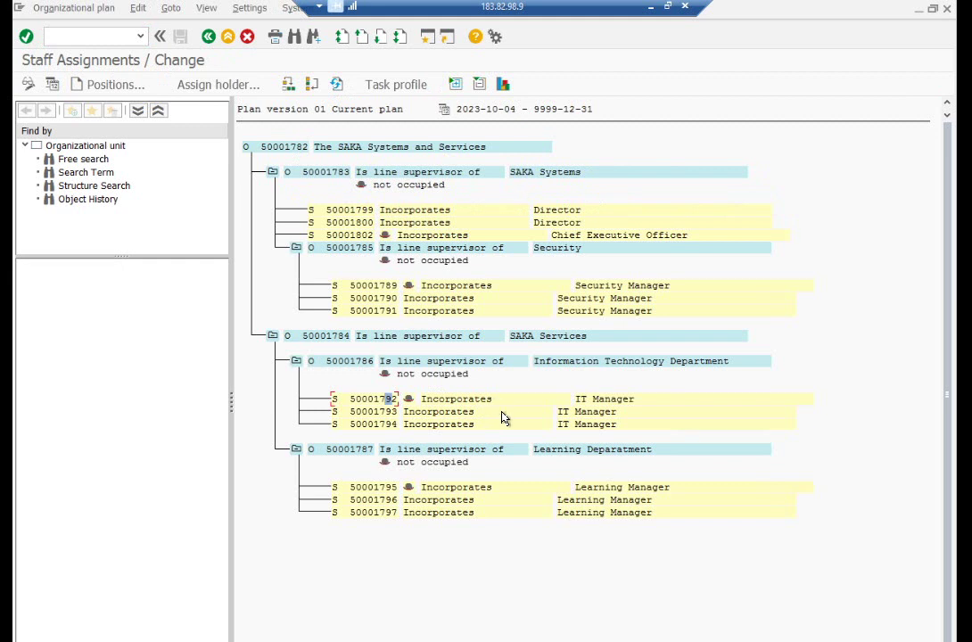
left_click(378, 488)
Step: In the Learning Department reporting structure, subordinate 50001796 and 50001797 to 50001795, then go back
left_click(166, 11)
left_click(176, 80)
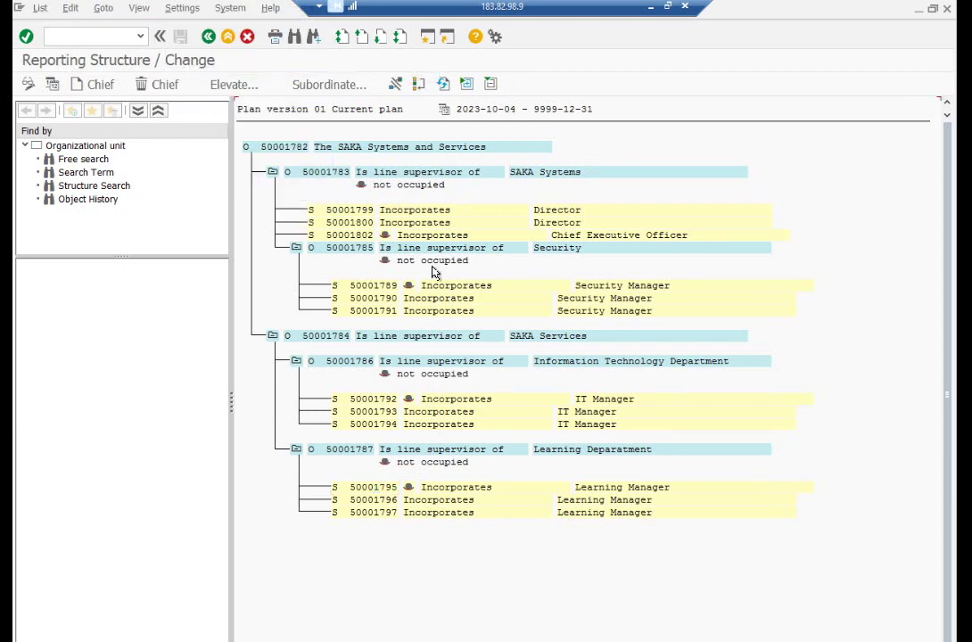
left_click(321, 172)
left_click(234, 84)
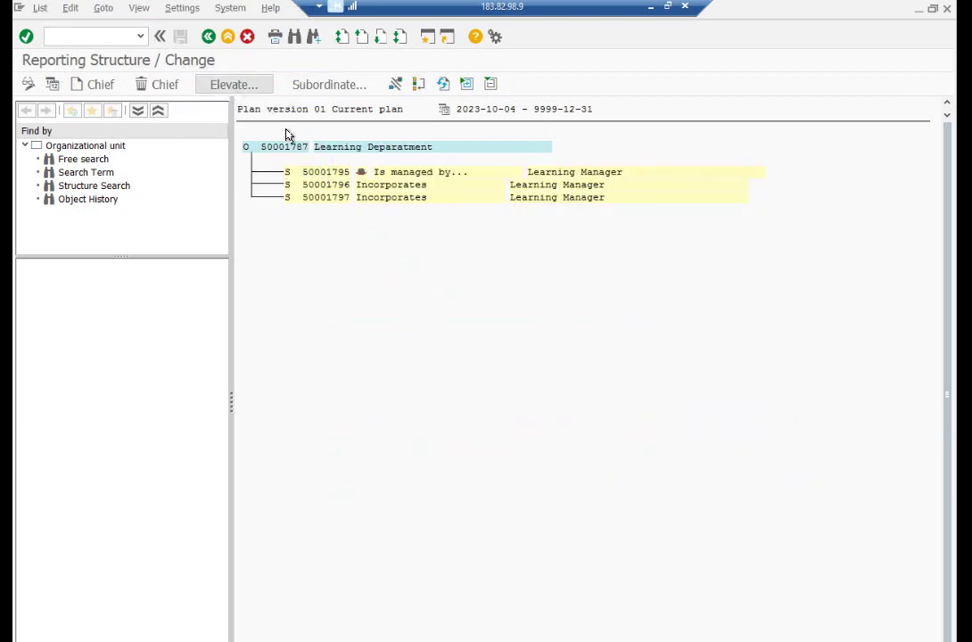
left_click(140, 197)
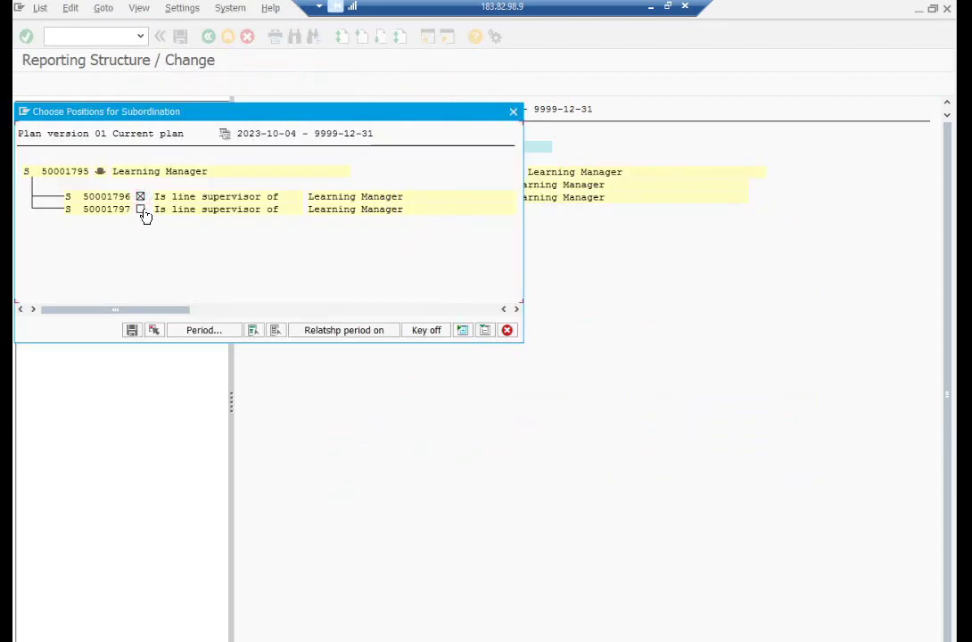
left_click(140, 210)
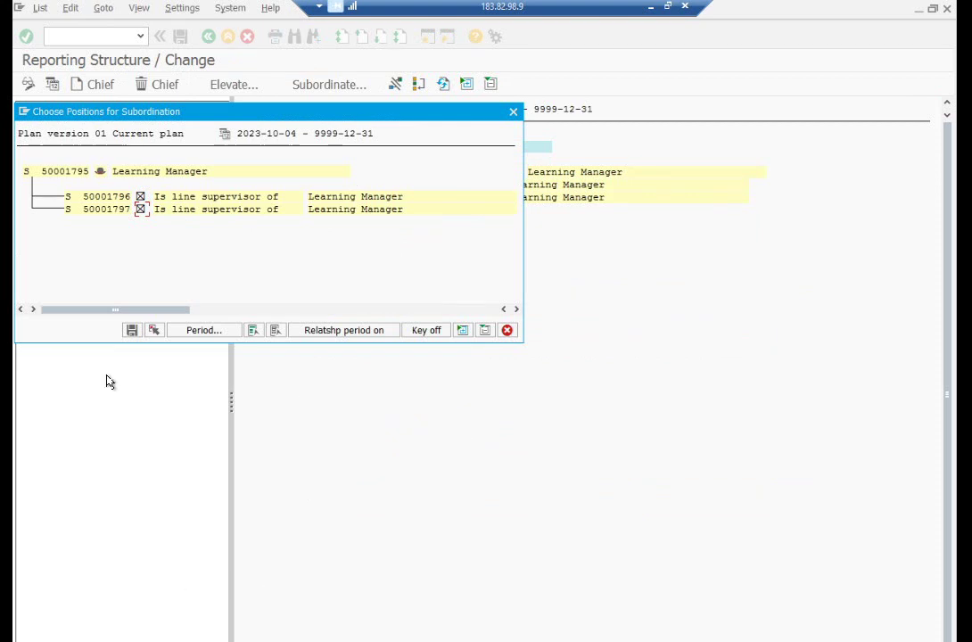
left_click(131, 331)
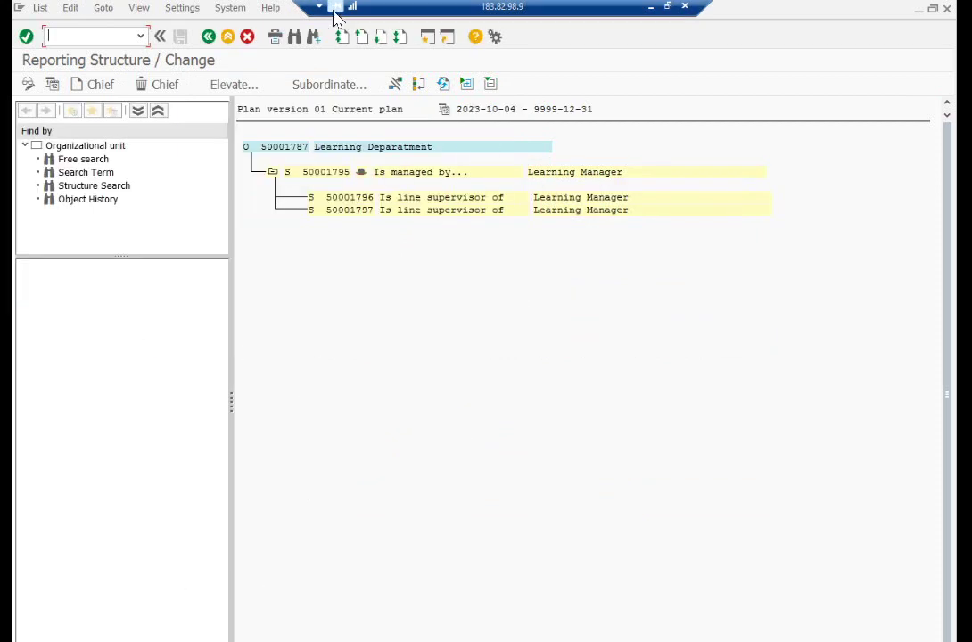
left_click(208, 37)
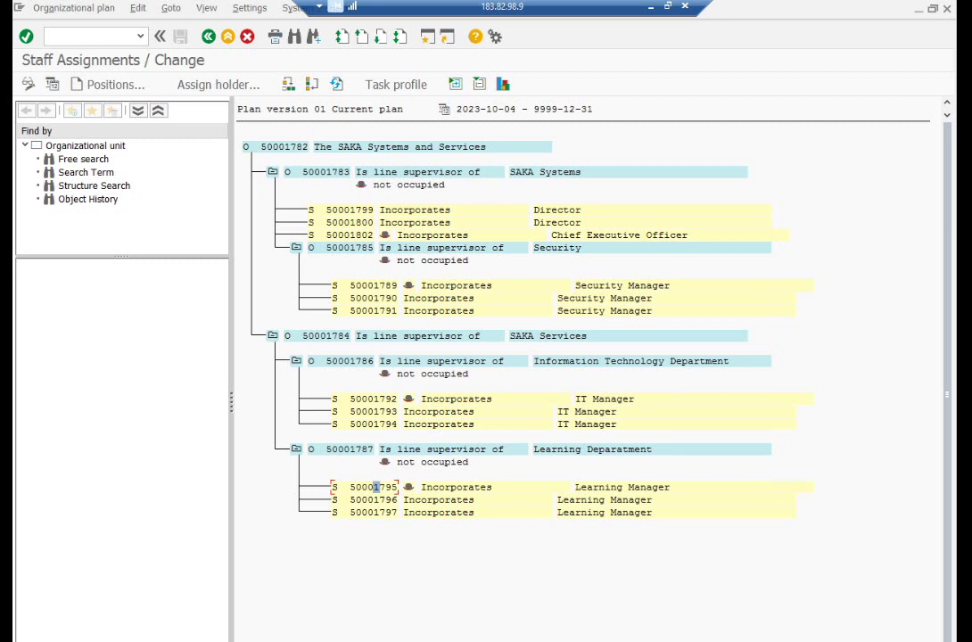
left_click(374, 310)
left_click(171, 8)
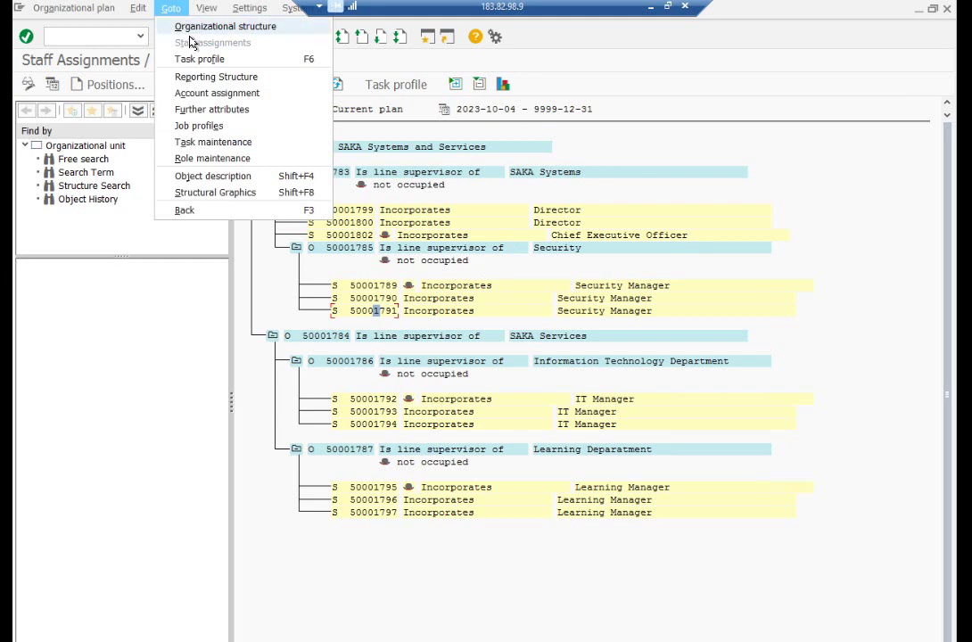
Step: Start a new Customer task in task maintenance and begin entering its abbreviation
left_click(225, 145)
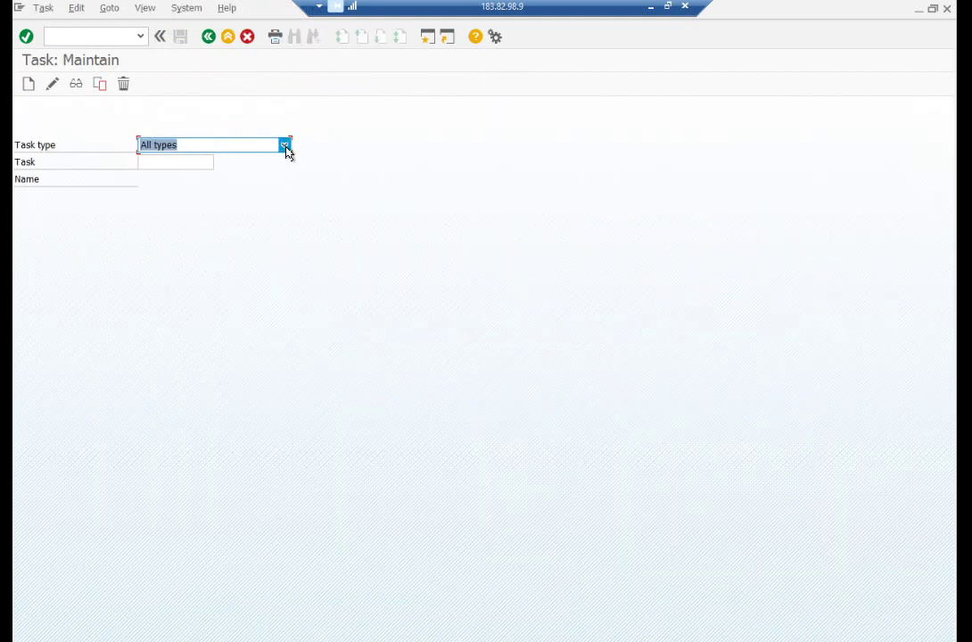
left_click(285, 150)
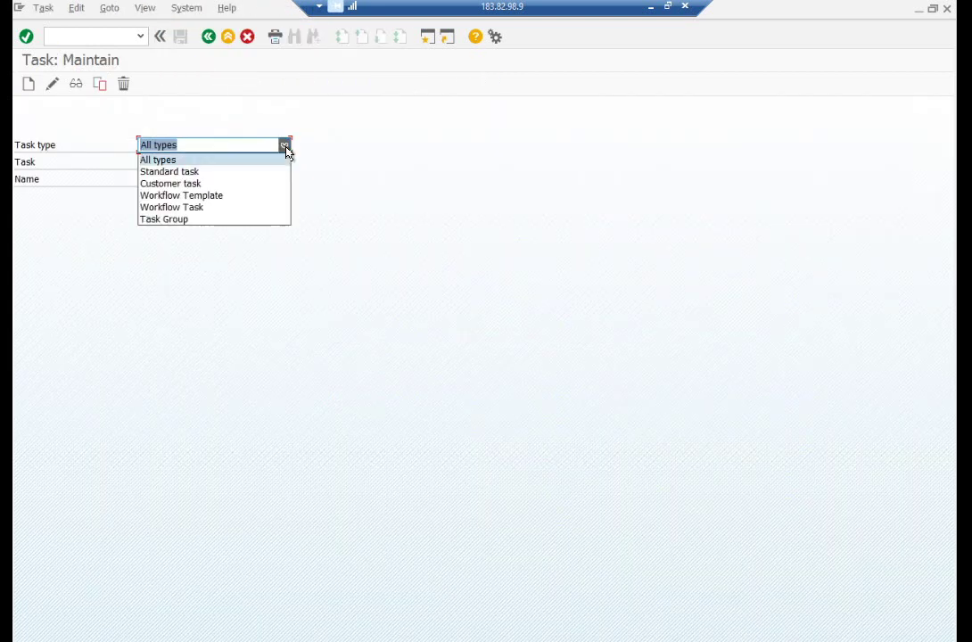
left_click(224, 184)
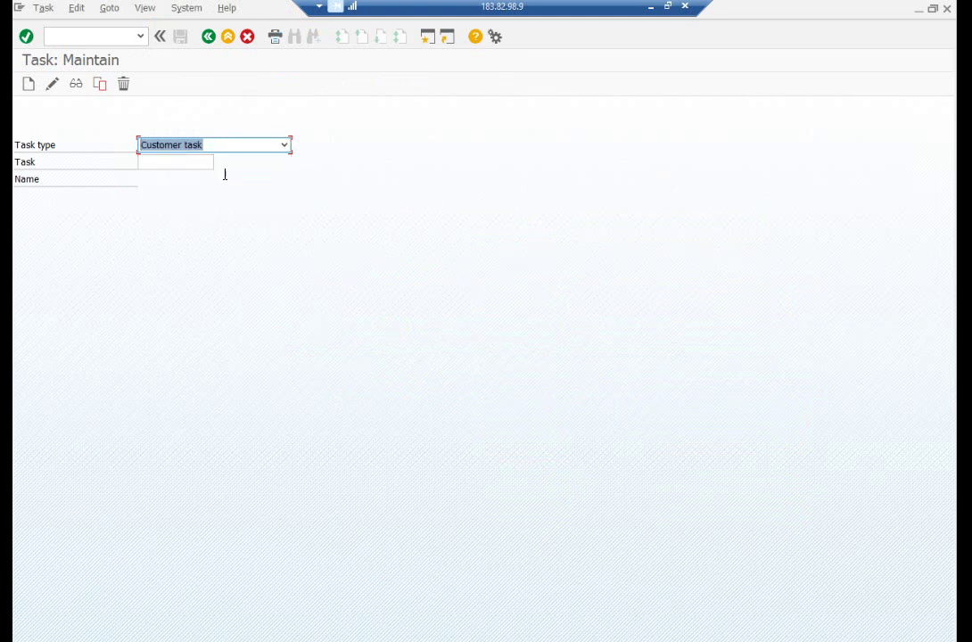
left_click(29, 86)
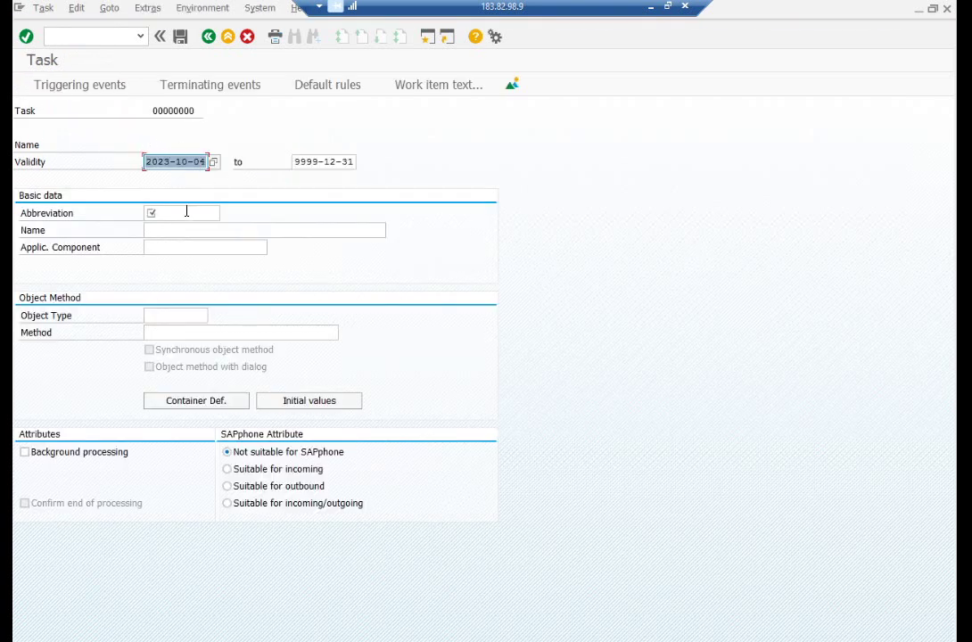
left_click(187, 211)
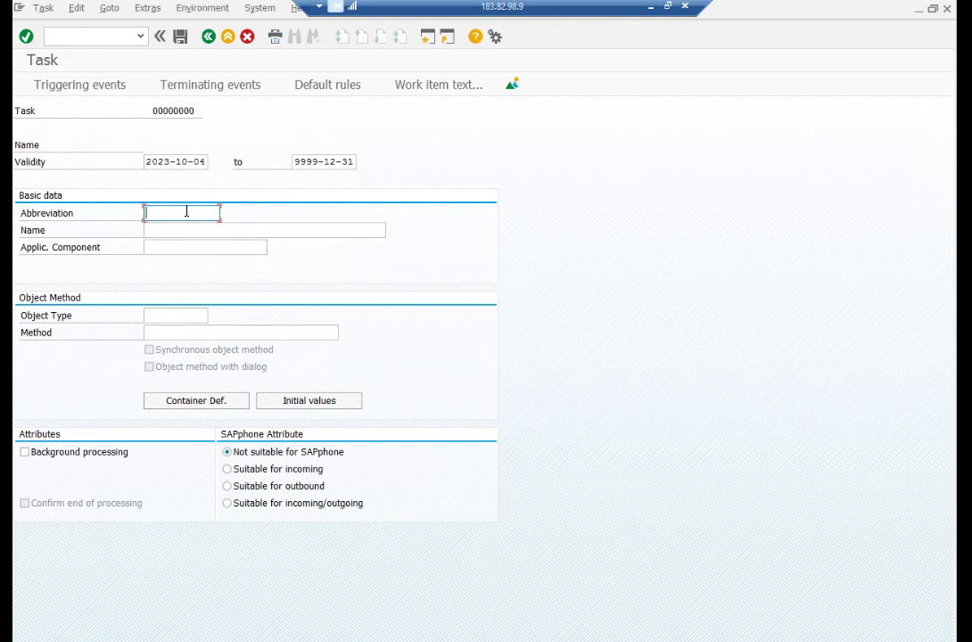
type("task")
key("BackSpace")
key("BackSpace")
key("BackSpace")
key("BackSpace")
type("SAKA")
type(" Mgr")
type(" Tas")
Step: Set abbreviation Mgr Task and name 'SAK recommened task for manager', then save
left_click(173, 214)
key("BackSpace")
key("BackSpace")
key("BackSpace")
key("BackSpace")
key("BackSpace")
left_click(188, 215)
type("k")
left_click(177, 231)
type("S")
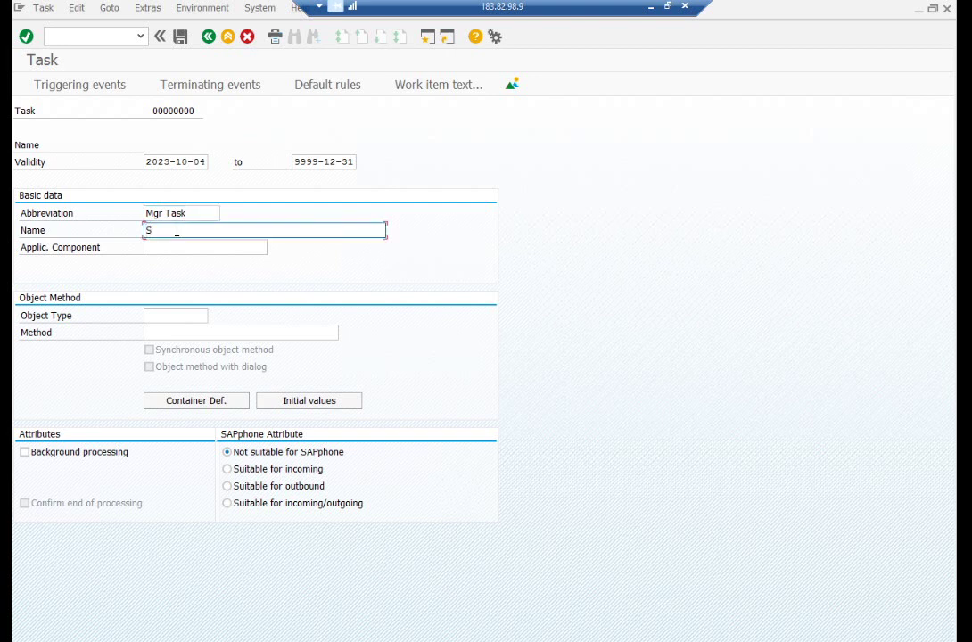
type("AK recommened task for ")
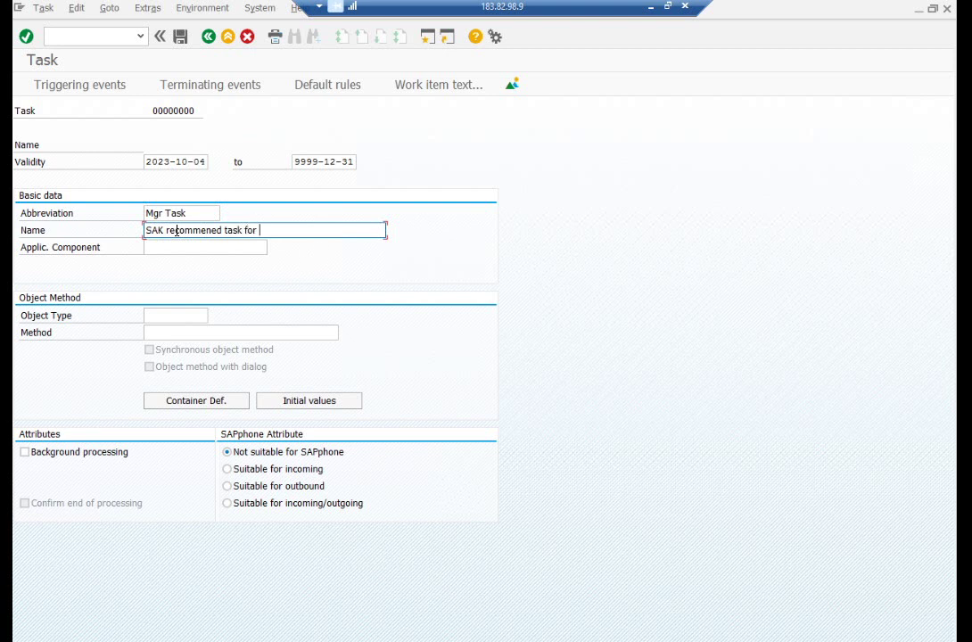
type("manager")
left_click(181, 36)
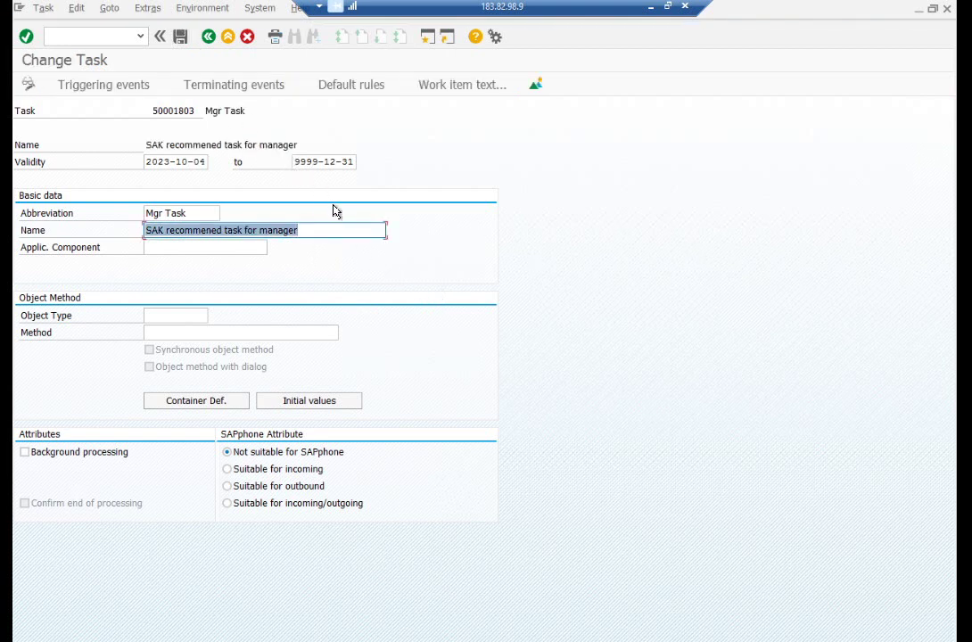
Step: Leave task maintenance and return to the staff assignments structure
left_click(208, 36)
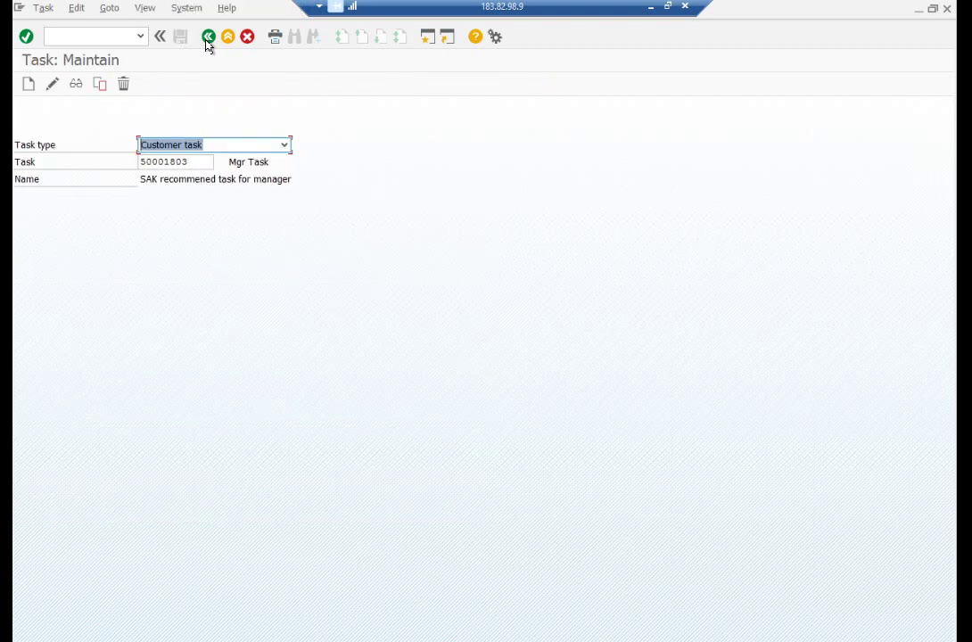
left_click(211, 163)
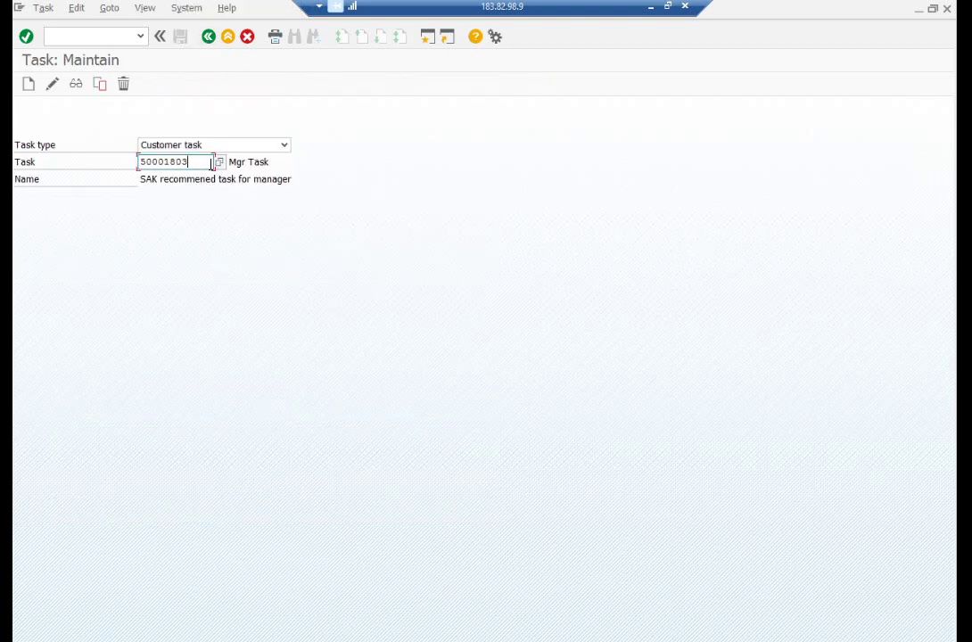
left_click(224, 148)
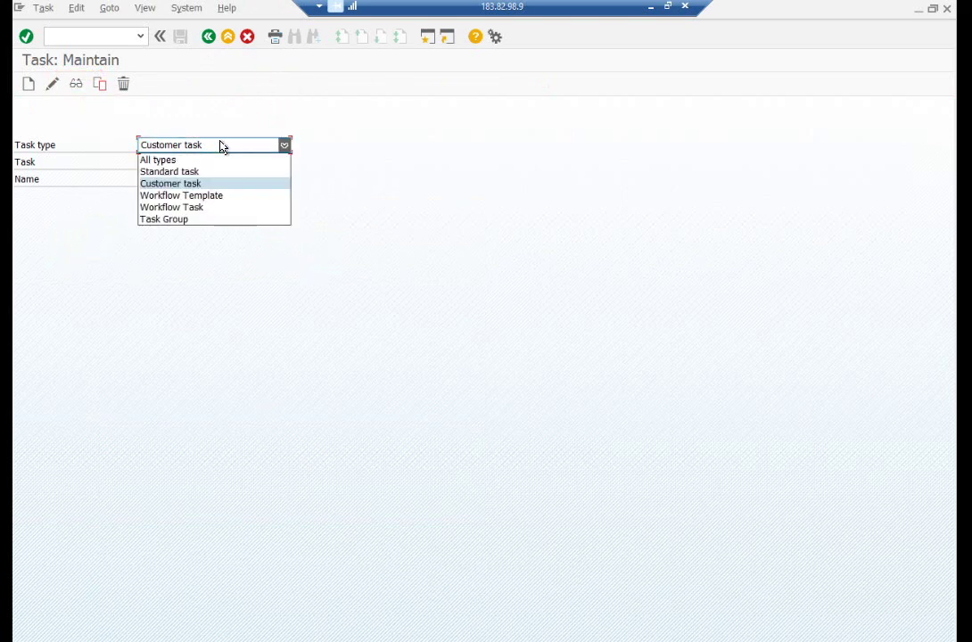
left_click(214, 146)
left_click(211, 164)
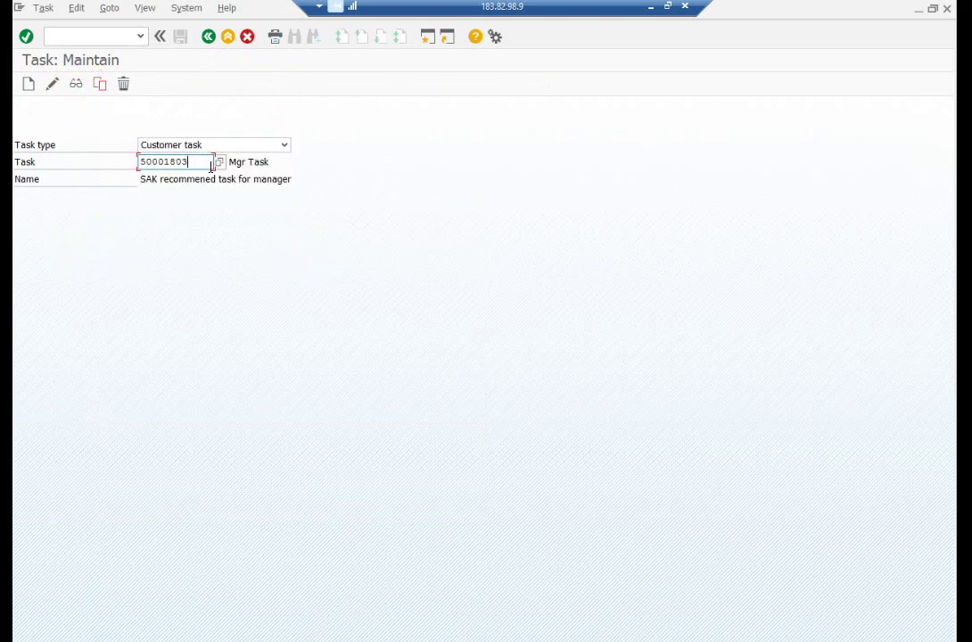
left_click(208, 36)
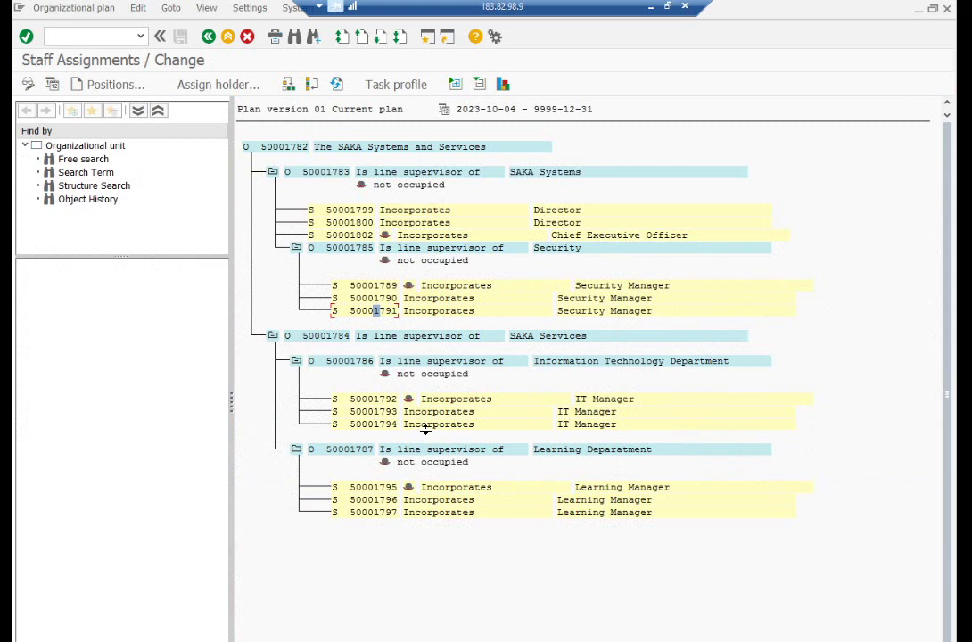
Step: For IT Manager 50001792, search 'mgr' and choose Mgr Task 50001803
left_click(472, 399)
double_click(375, 399)
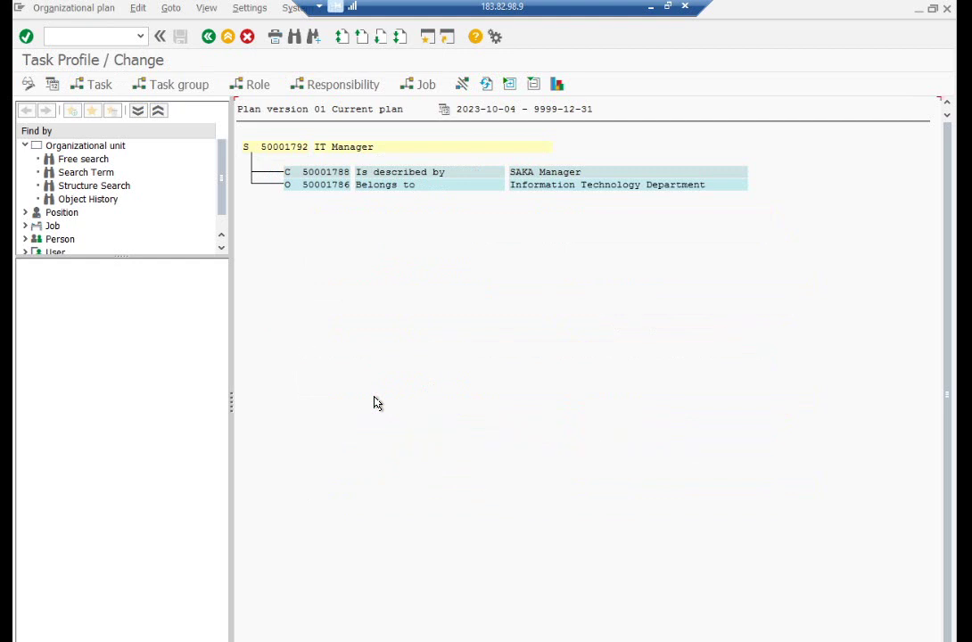
left_click(287, 146)
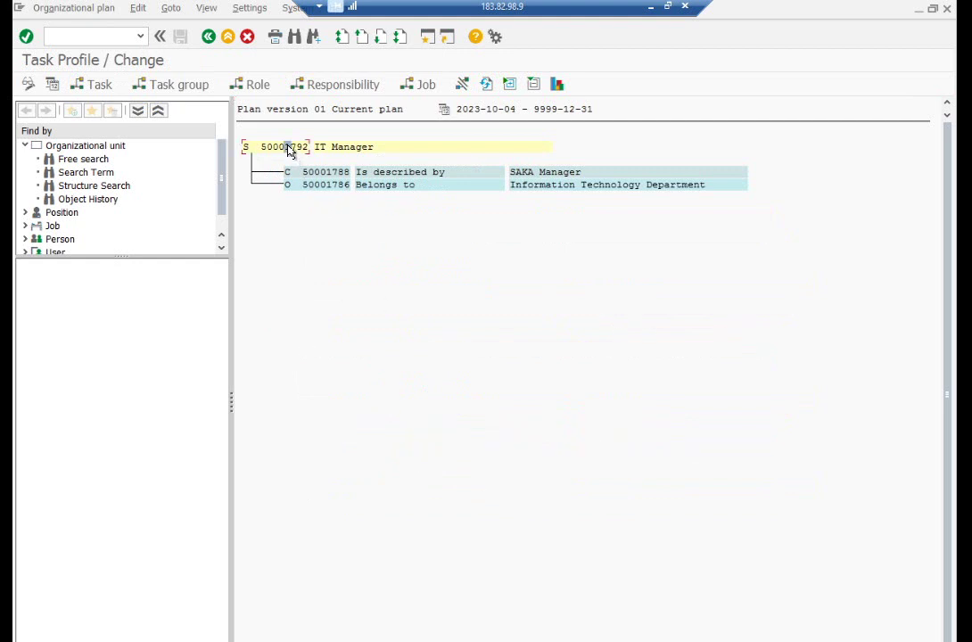
left_click(100, 87)
left_click_drag(201, 165, 434, 210)
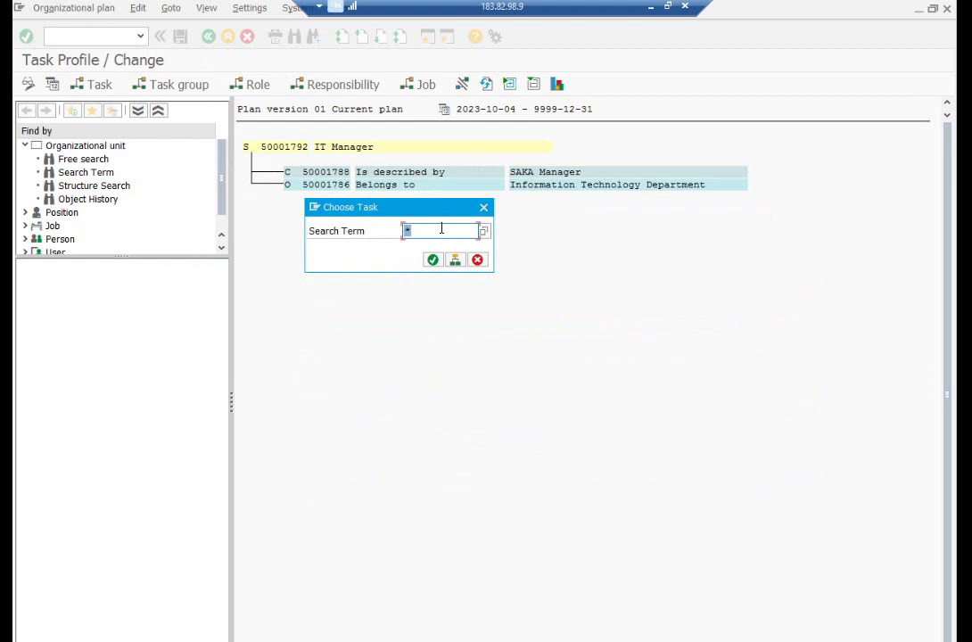
type("mgr")
left_click(461, 258)
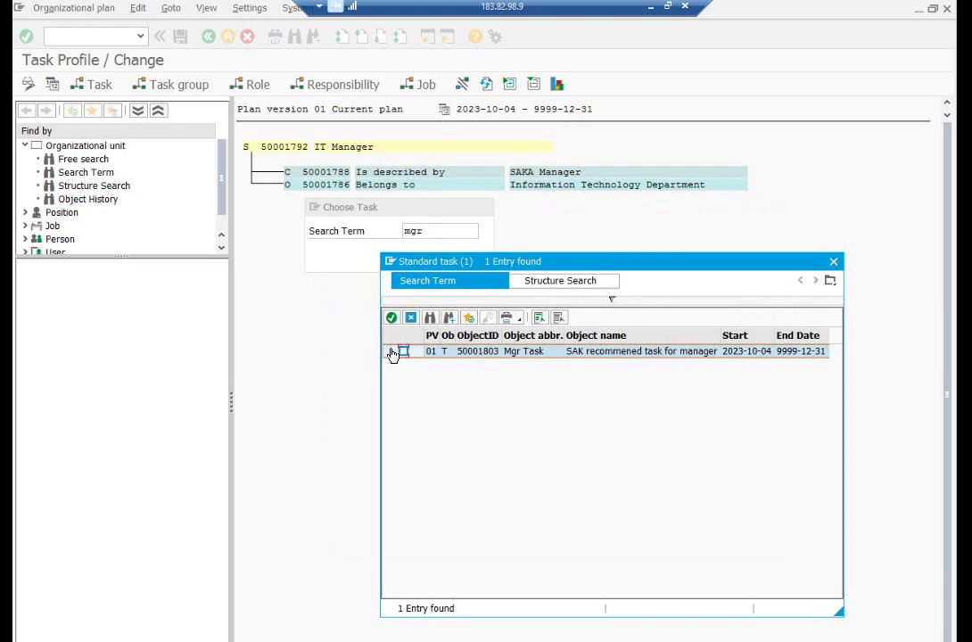
left_click(401, 352)
left_click(391, 318)
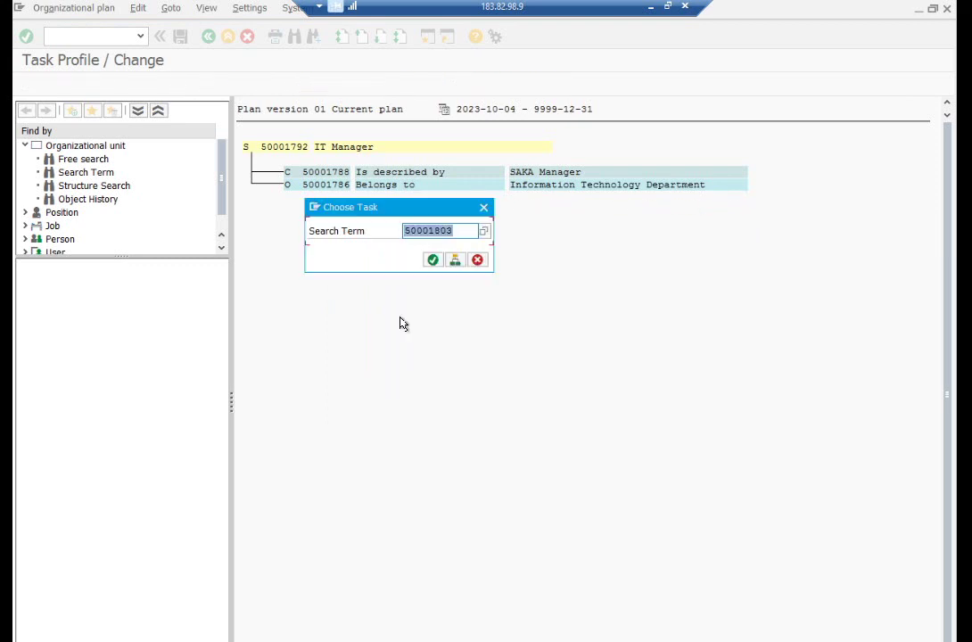
left_click(433, 259)
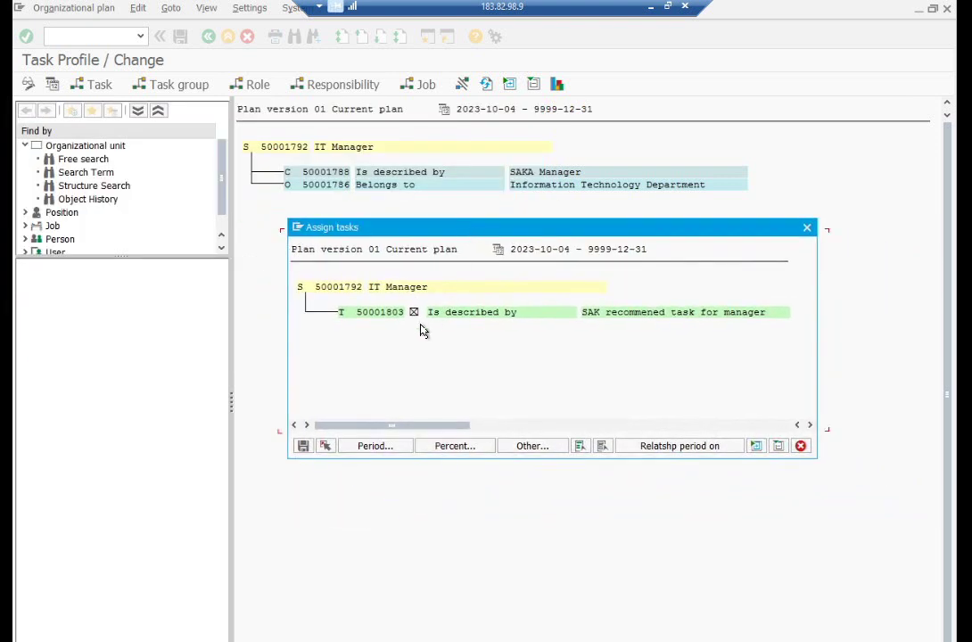
Step: Save the task assignment and go back to Staff Assignments / Change
left_click(303, 447)
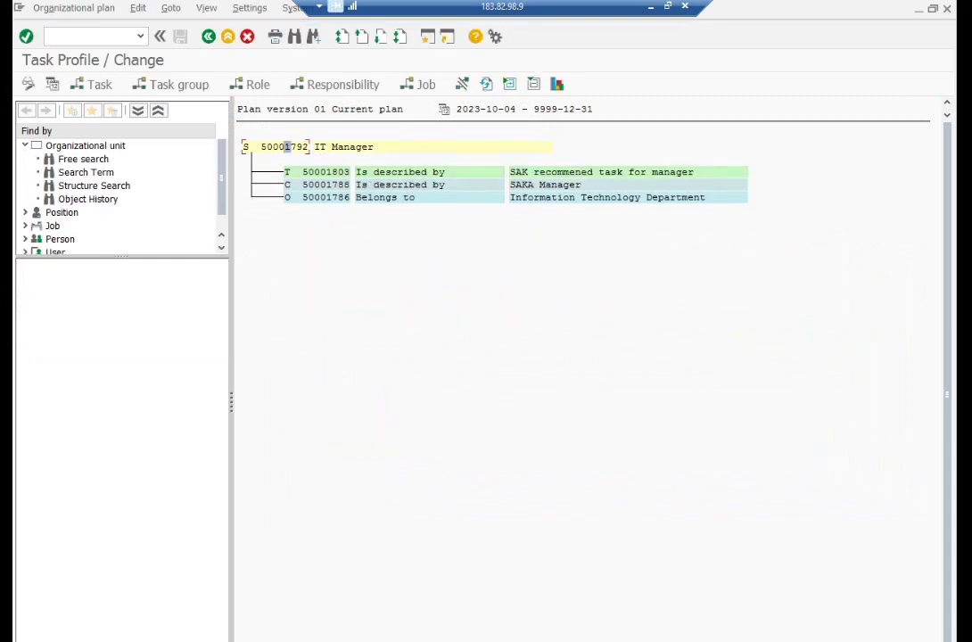
left_click(288, 173)
left_click(208, 36)
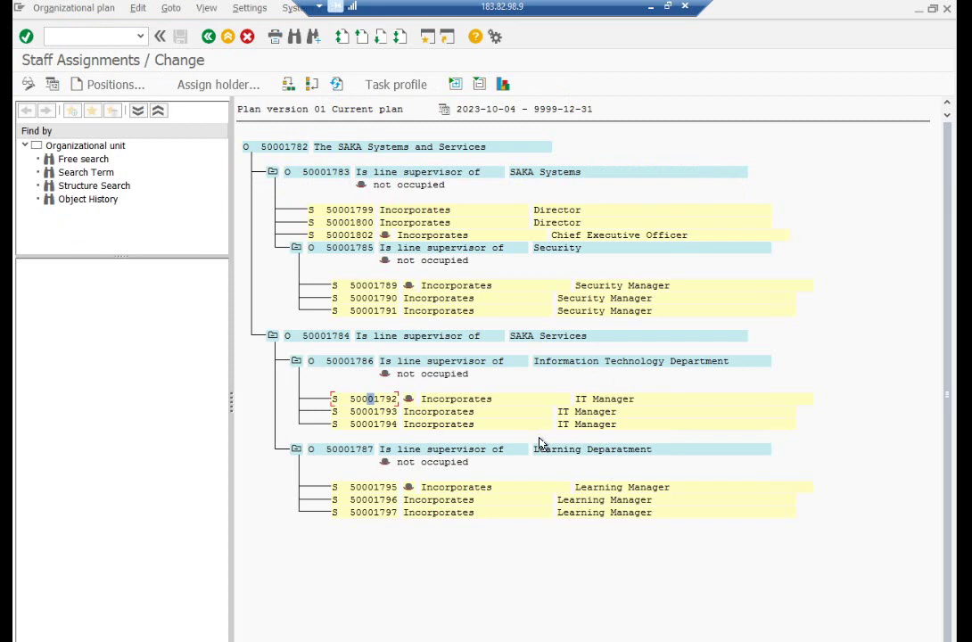
Step: Attach Mgr Task 50001803 to IT Manager position 50001793 via its SAKA Manager job, save, and return
double_click(388, 413)
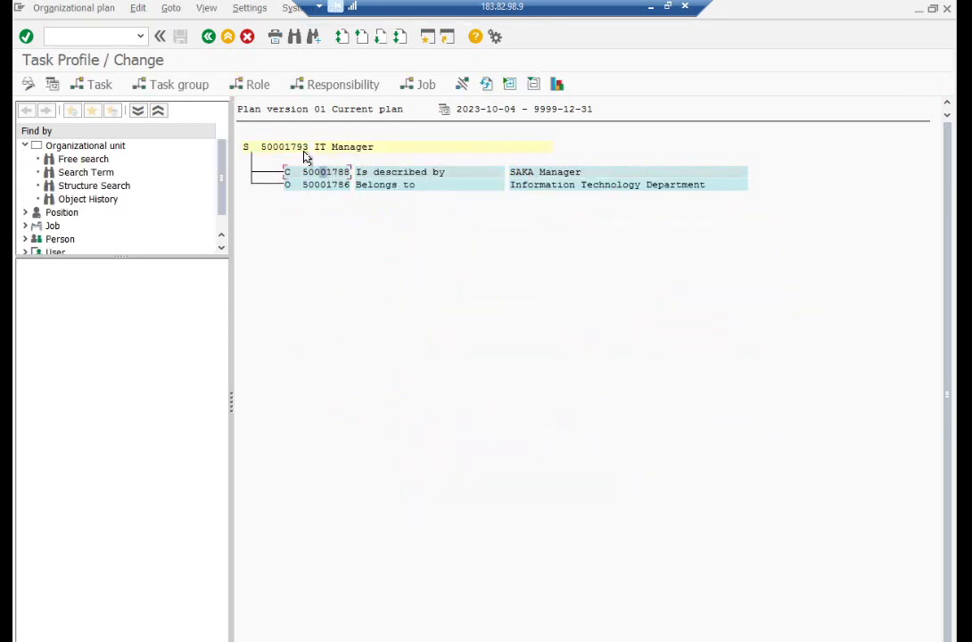
left_click(95, 85)
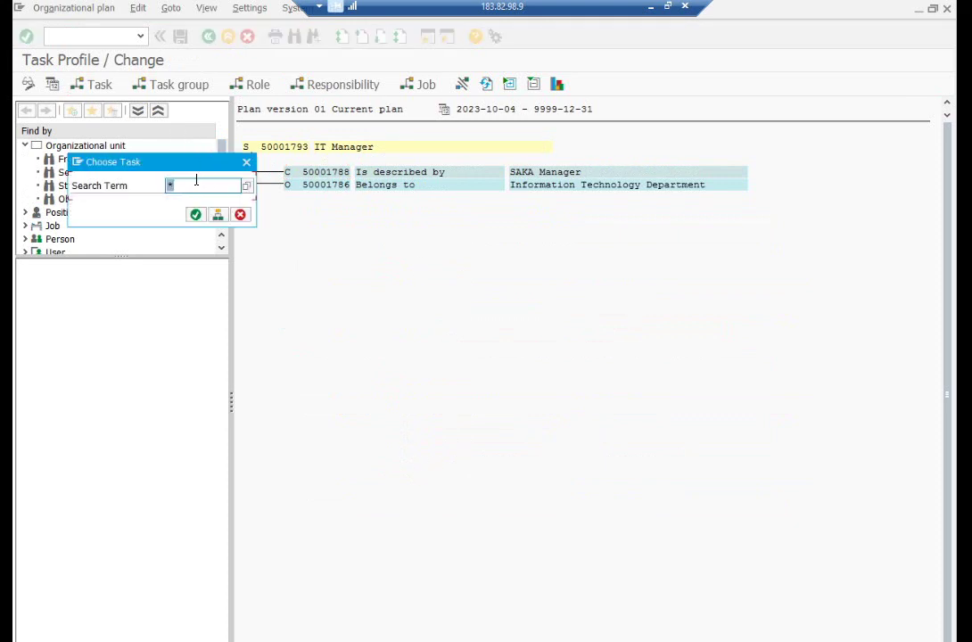
type("mgr")
left_click(247, 186)
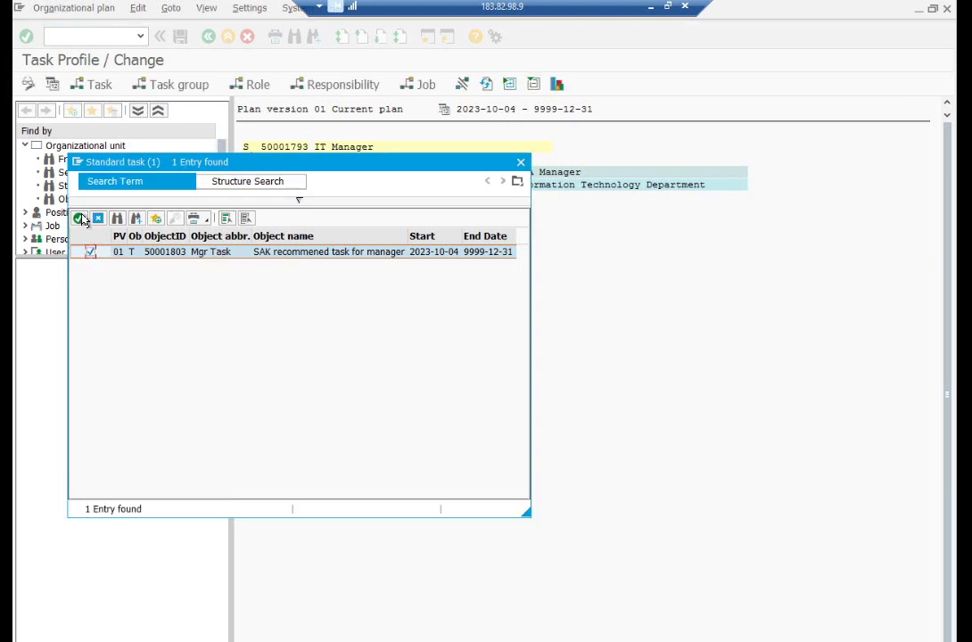
left_click(78, 218)
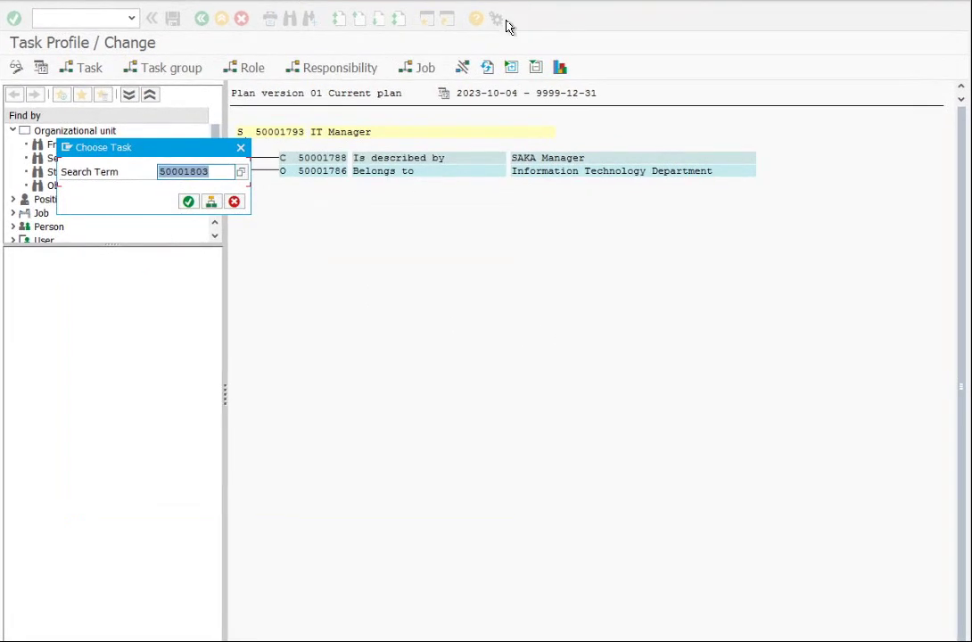
left_click(188, 201)
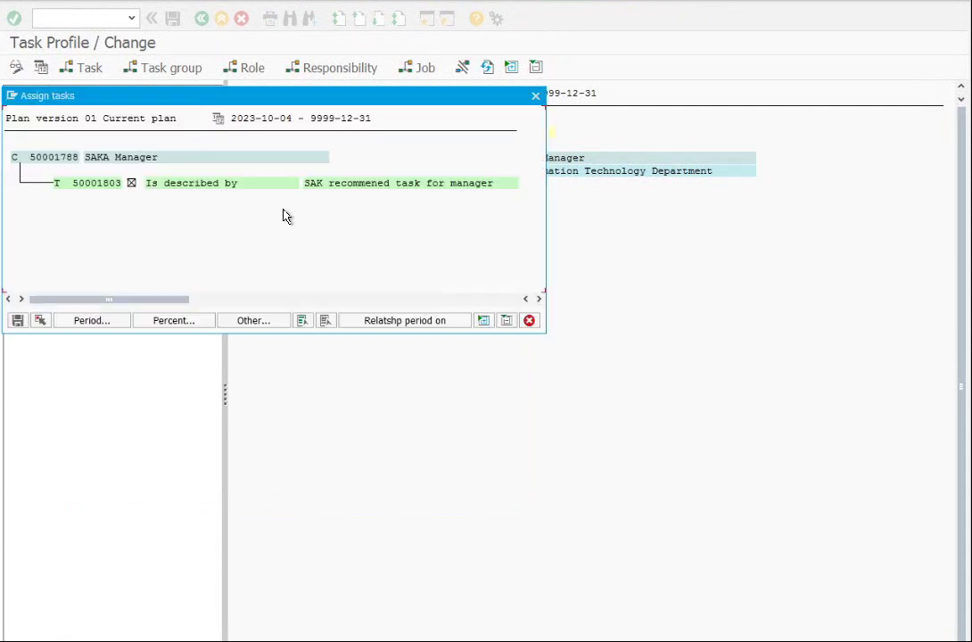
left_click(17, 320)
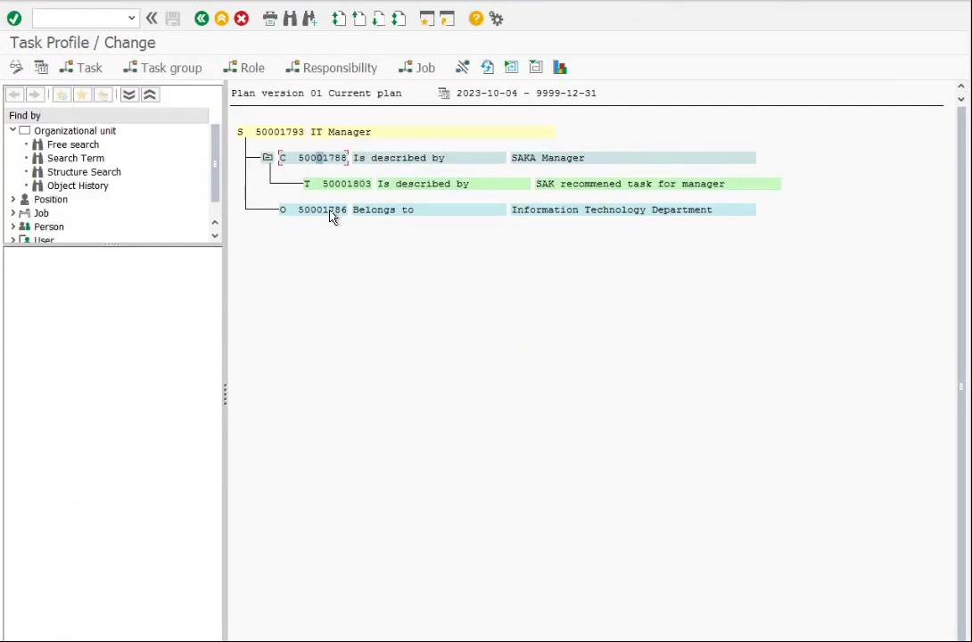
left_click(201, 20)
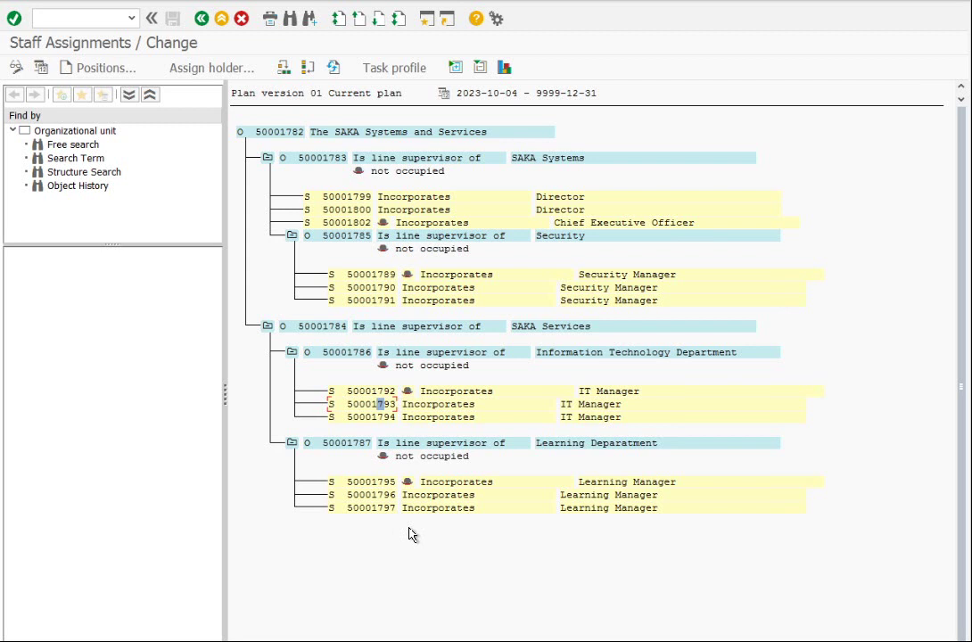
Step: Start a holder assignment for Security Manager position 50001789 and search persons using the '*' wildcard
left_click(368, 275)
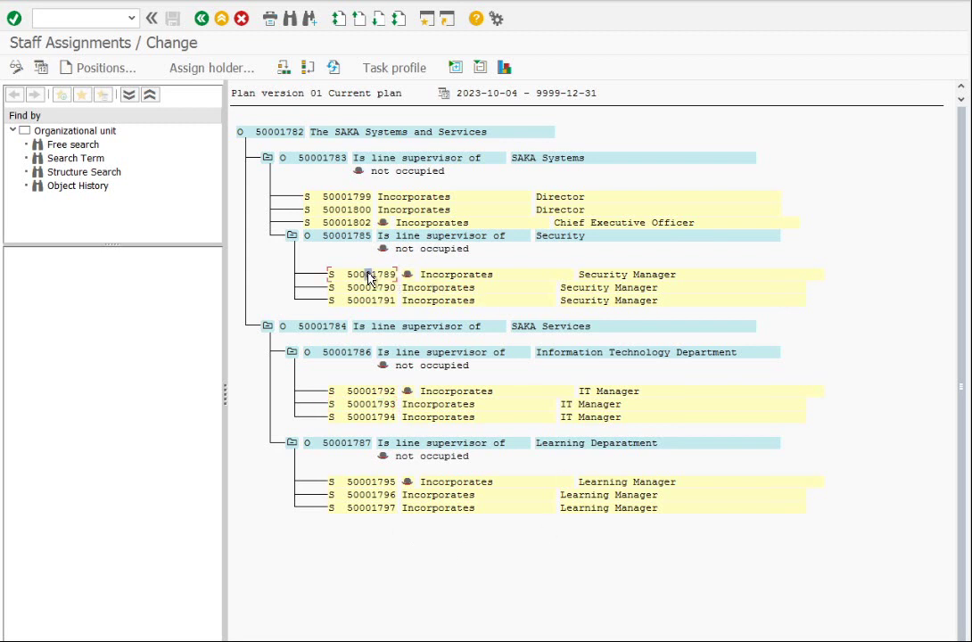
left_click(211, 68)
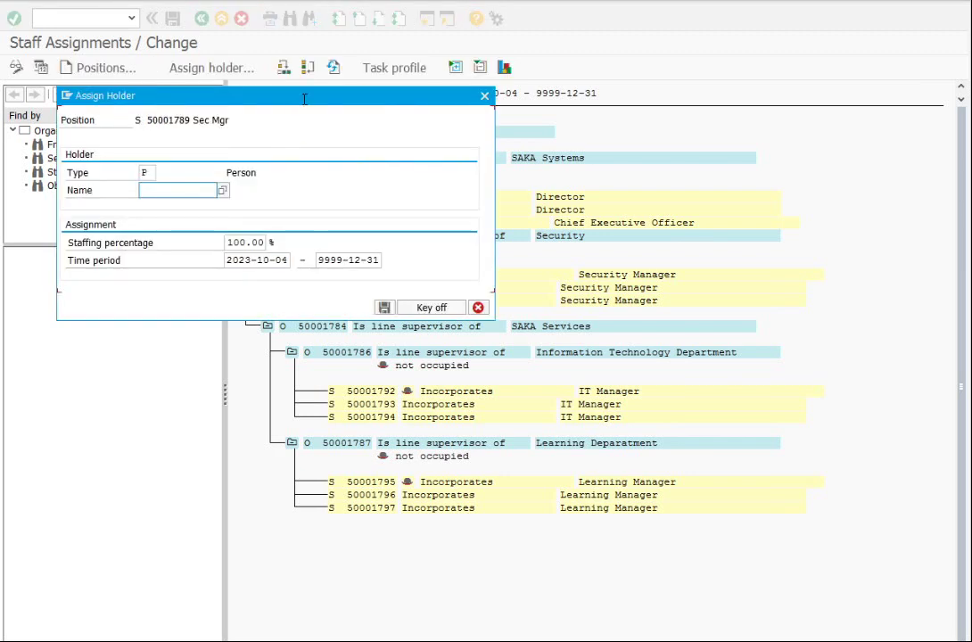
left_click_drag(402, 204, 542, 413)
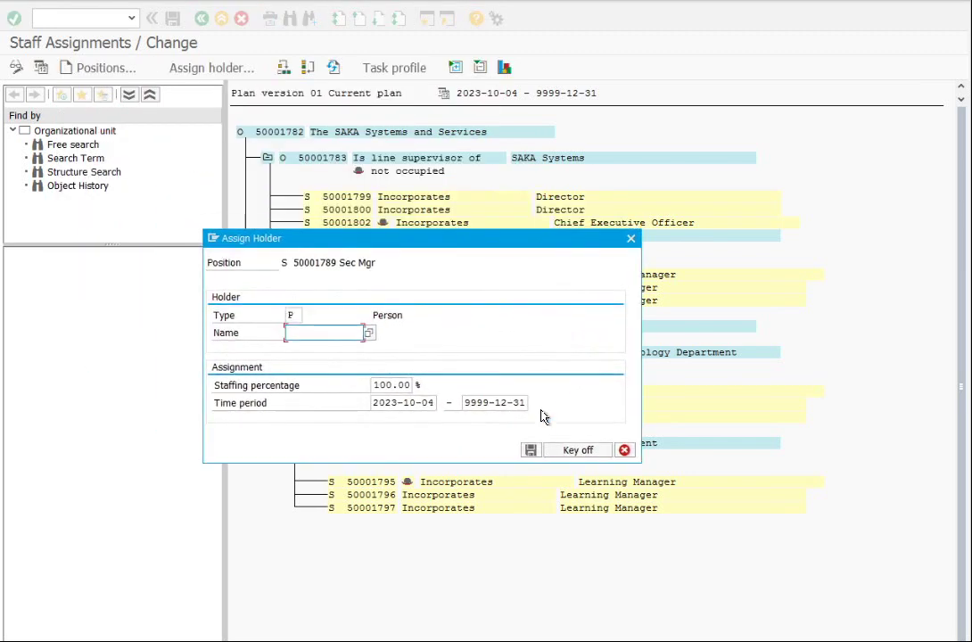
left_click_drag(423, 247, 685, 230)
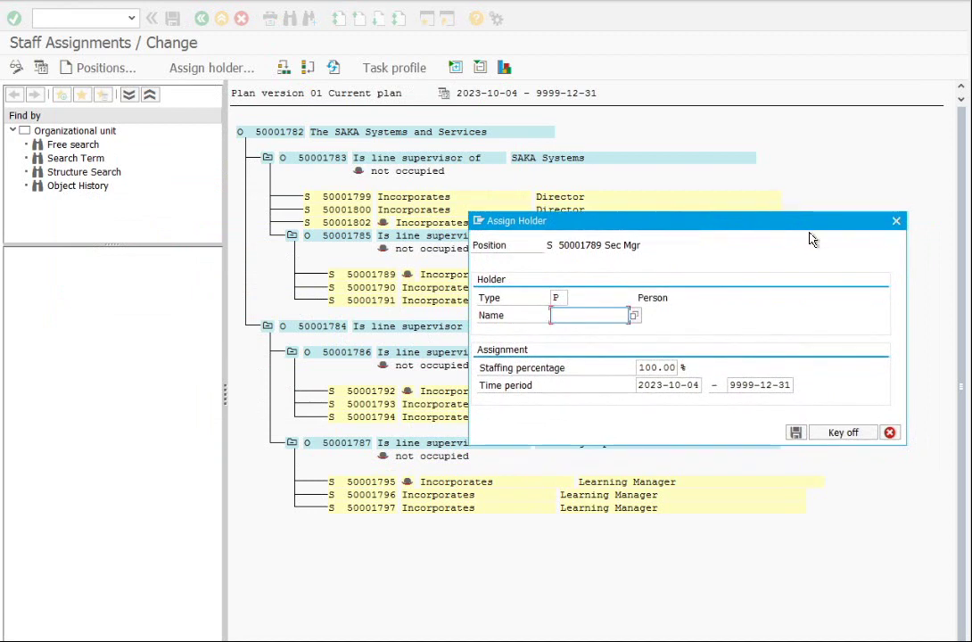
left_click(634, 316)
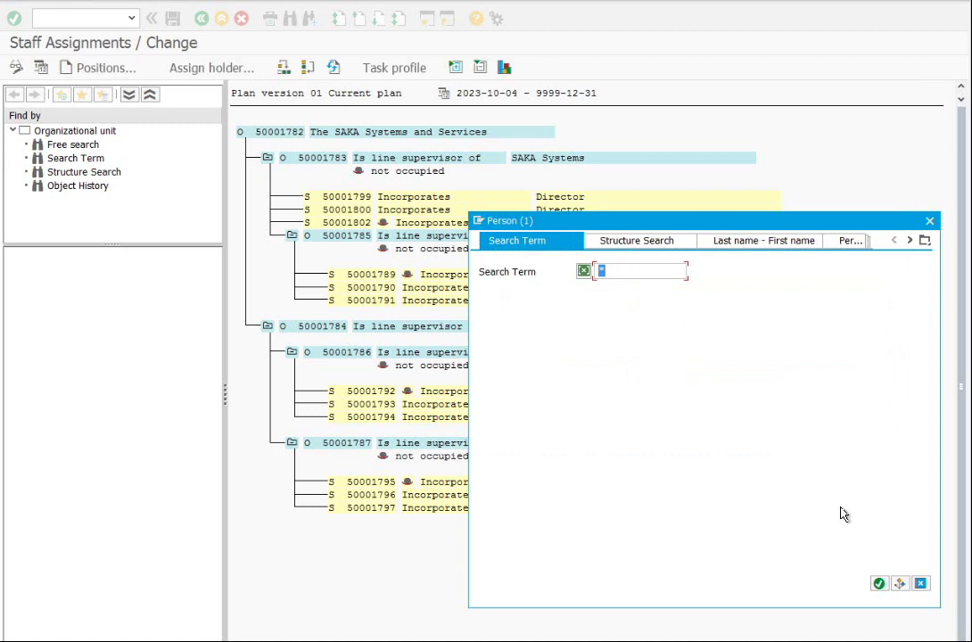
type("*")
left_click(878, 583)
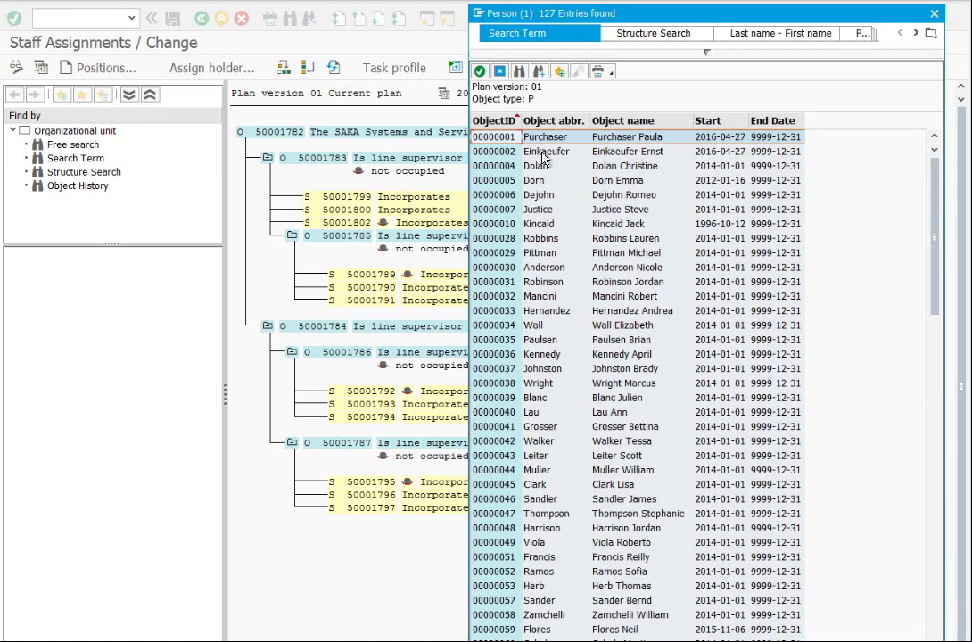
key("Escape")
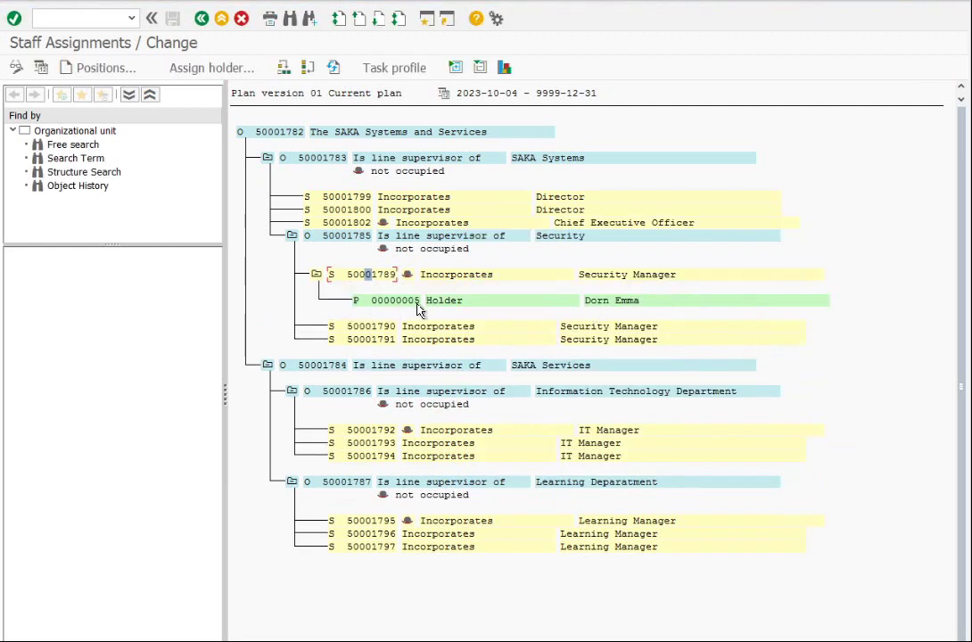
Step: Choose a person from the full person list as holder of Security Manager position 50001790
left_click(380, 327)
left_click(195, 70)
left_click(221, 193)
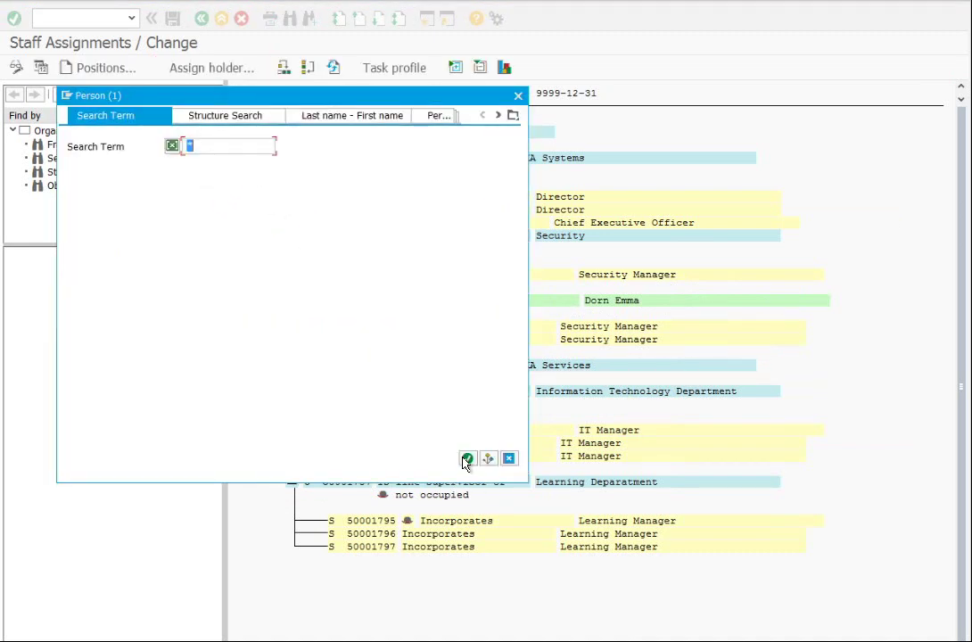
left_click(467, 458)
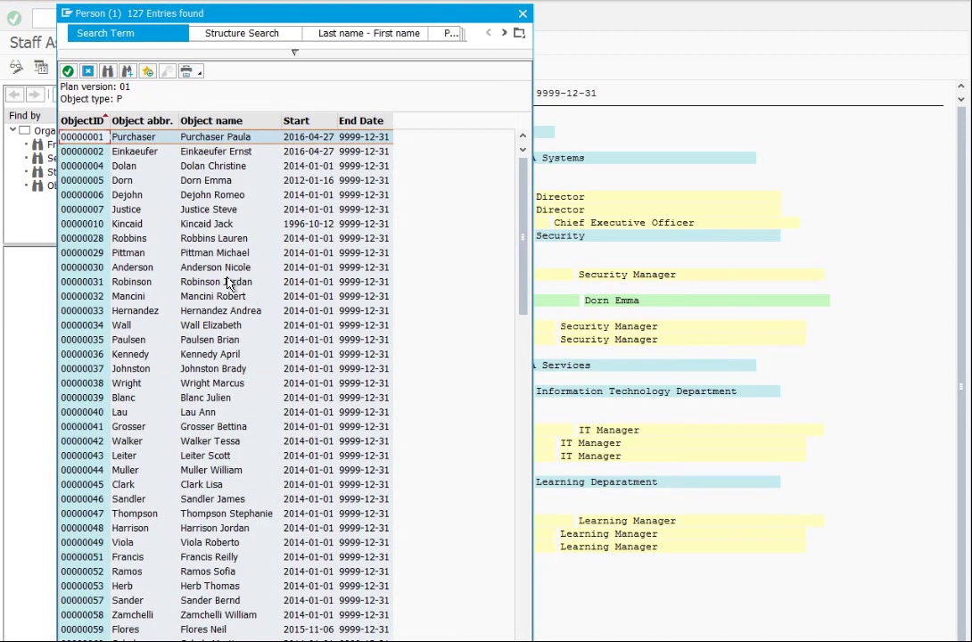
double_click(215, 238)
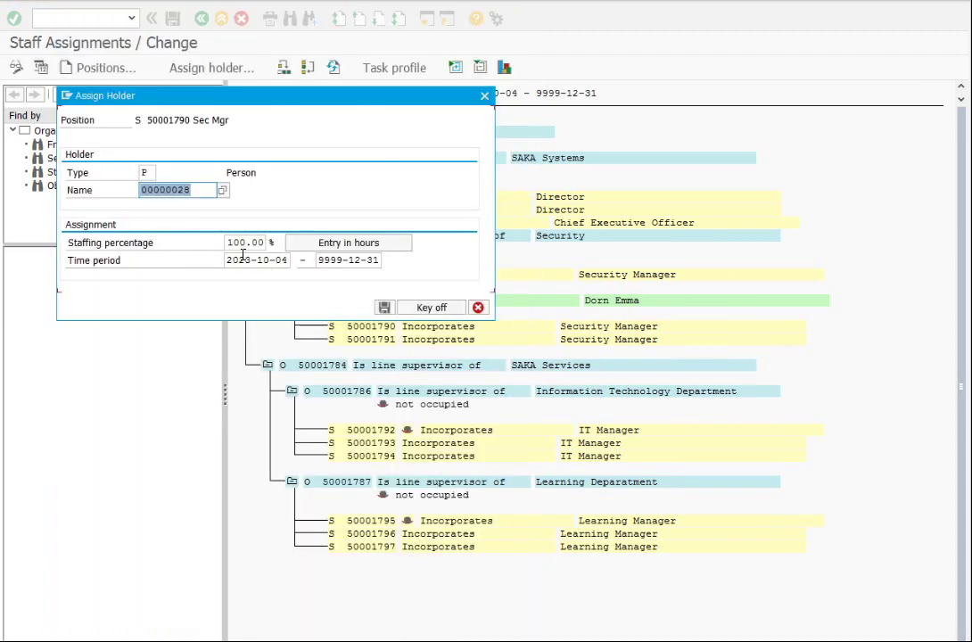
Step: Save the holder at 50% staffing, accepting the over-100% warning and the assignment notice
left_click(252, 244)
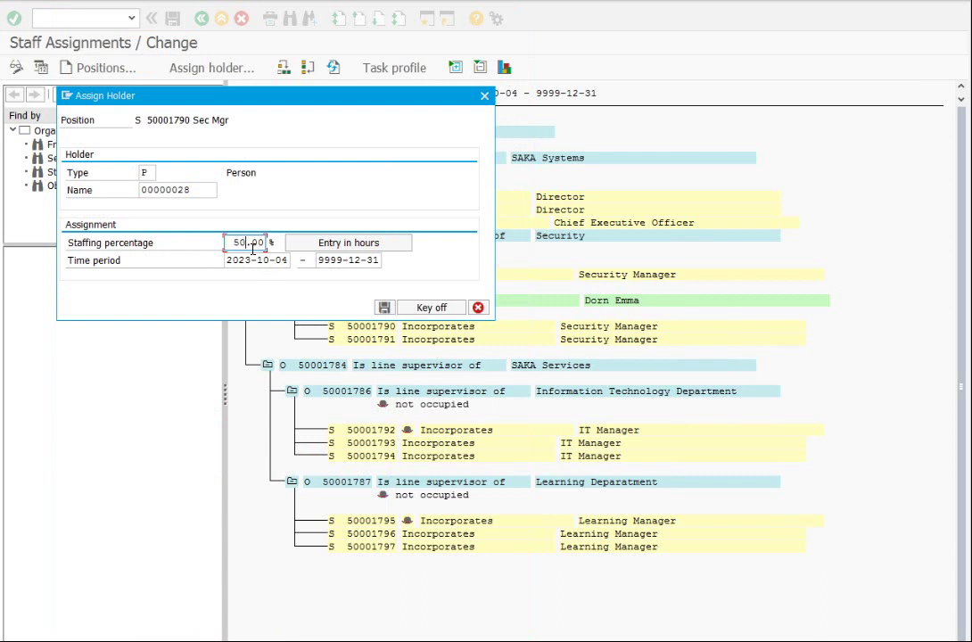
left_click(385, 308)
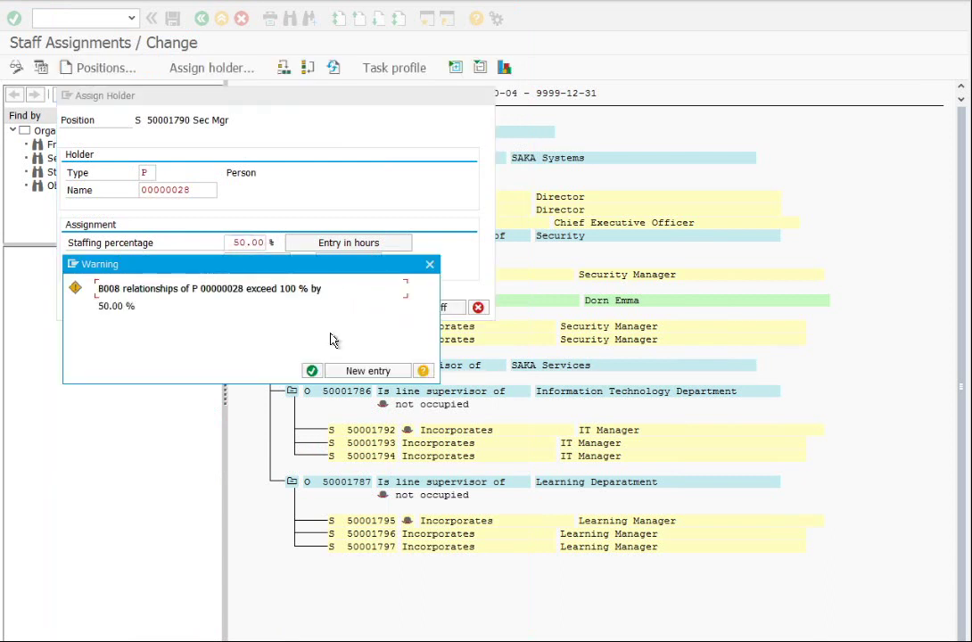
left_click(313, 371)
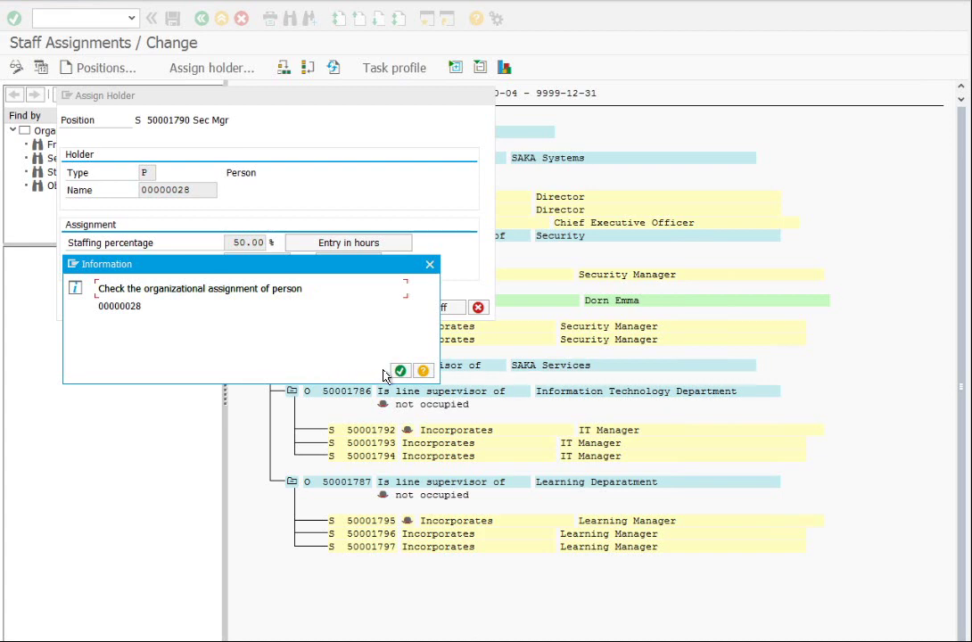
key("Return")
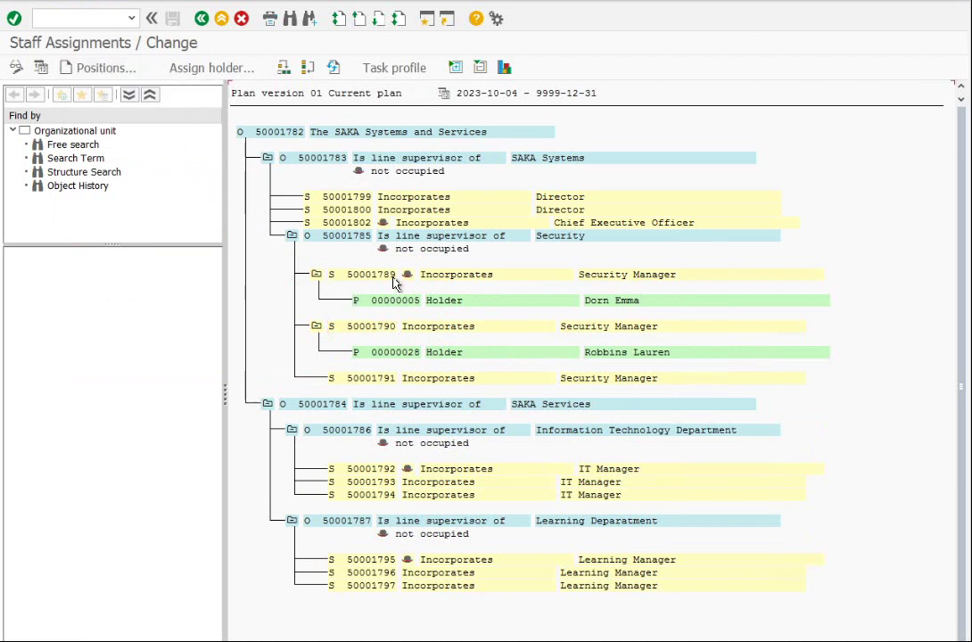
Step: Add another person as 50% holder of position 50001790, accepting the over-100% staffing warning
left_click(212, 68)
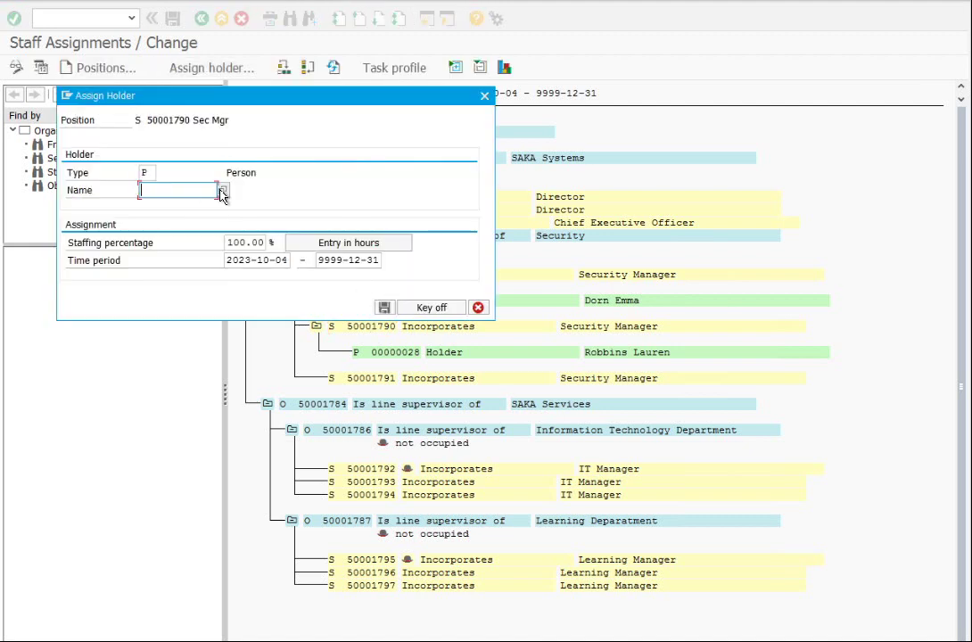
left_click(223, 193)
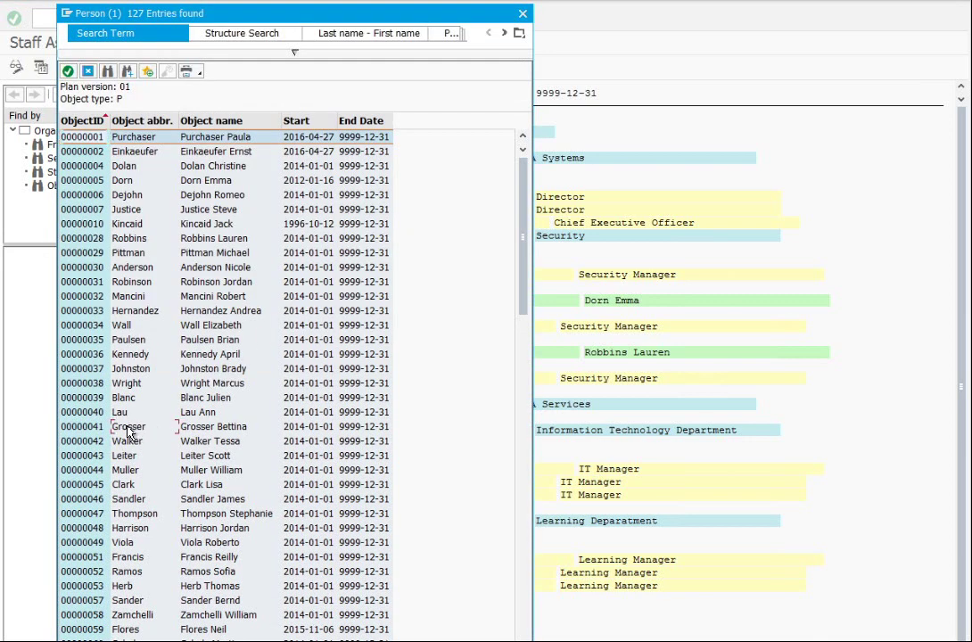
double_click(128, 431)
left_click(249, 244)
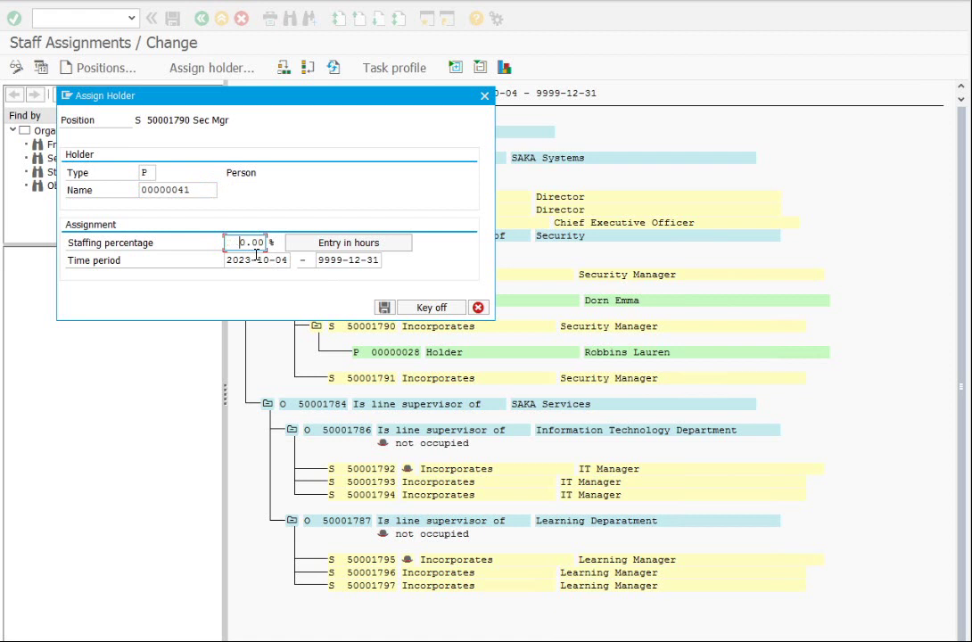
type("50")
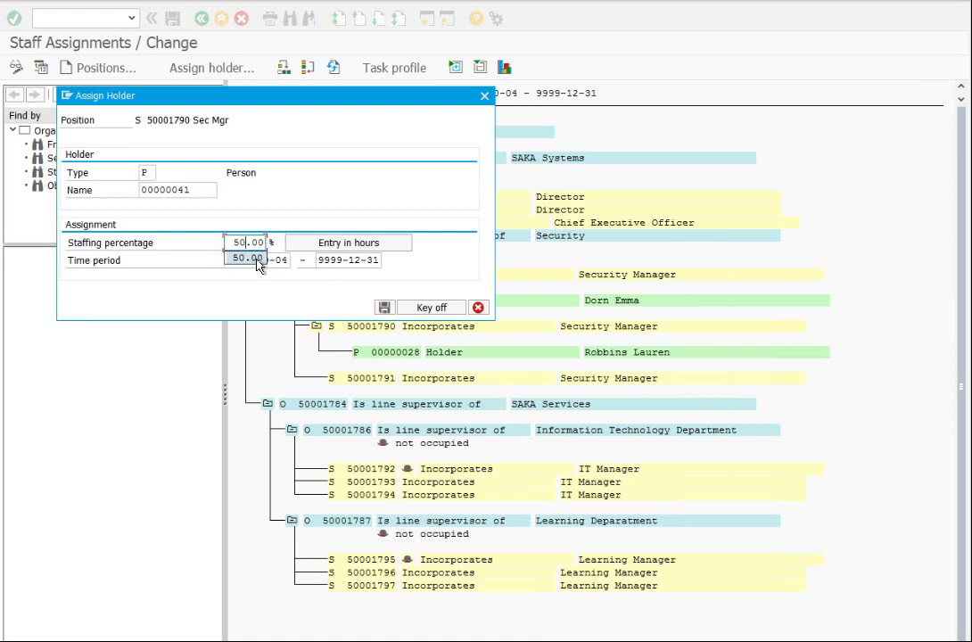
left_click(382, 307)
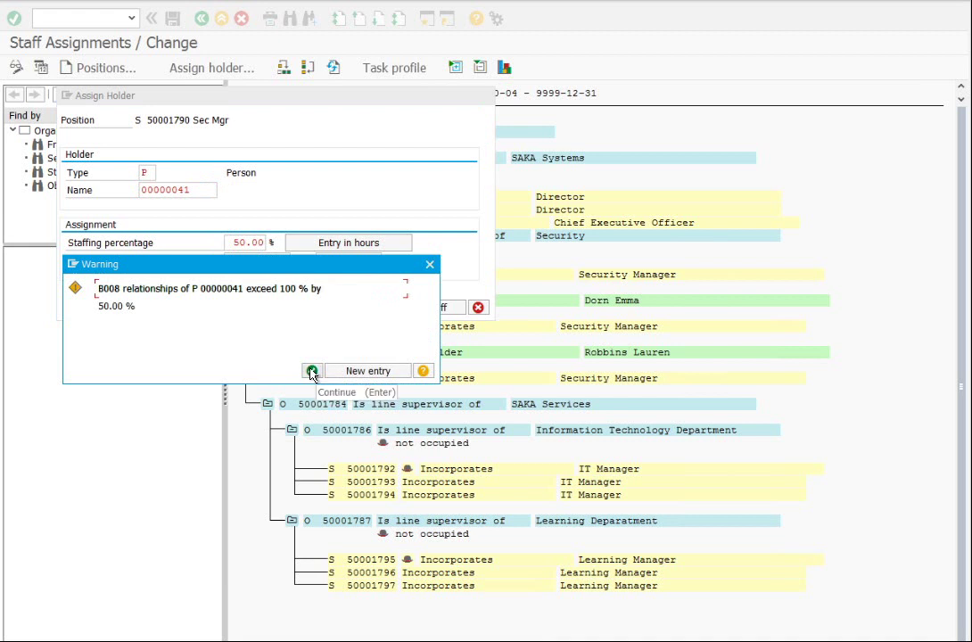
left_click(312, 371)
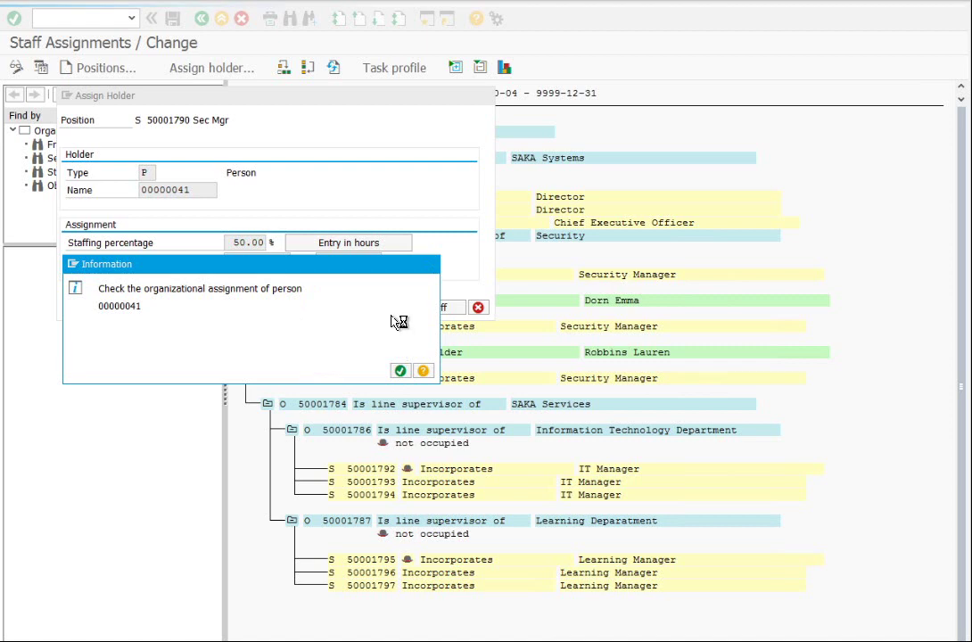
left_click(401, 370)
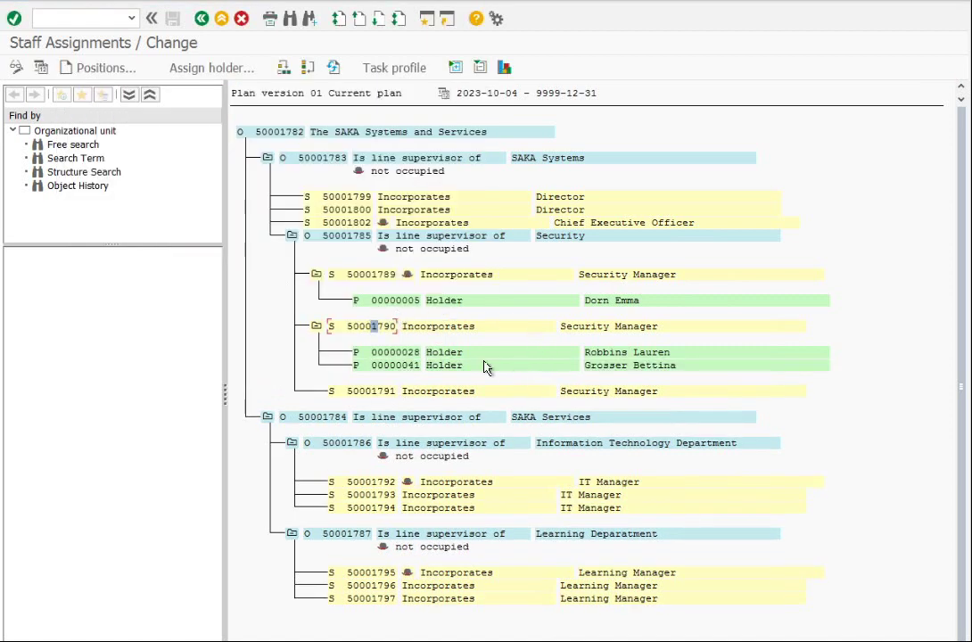